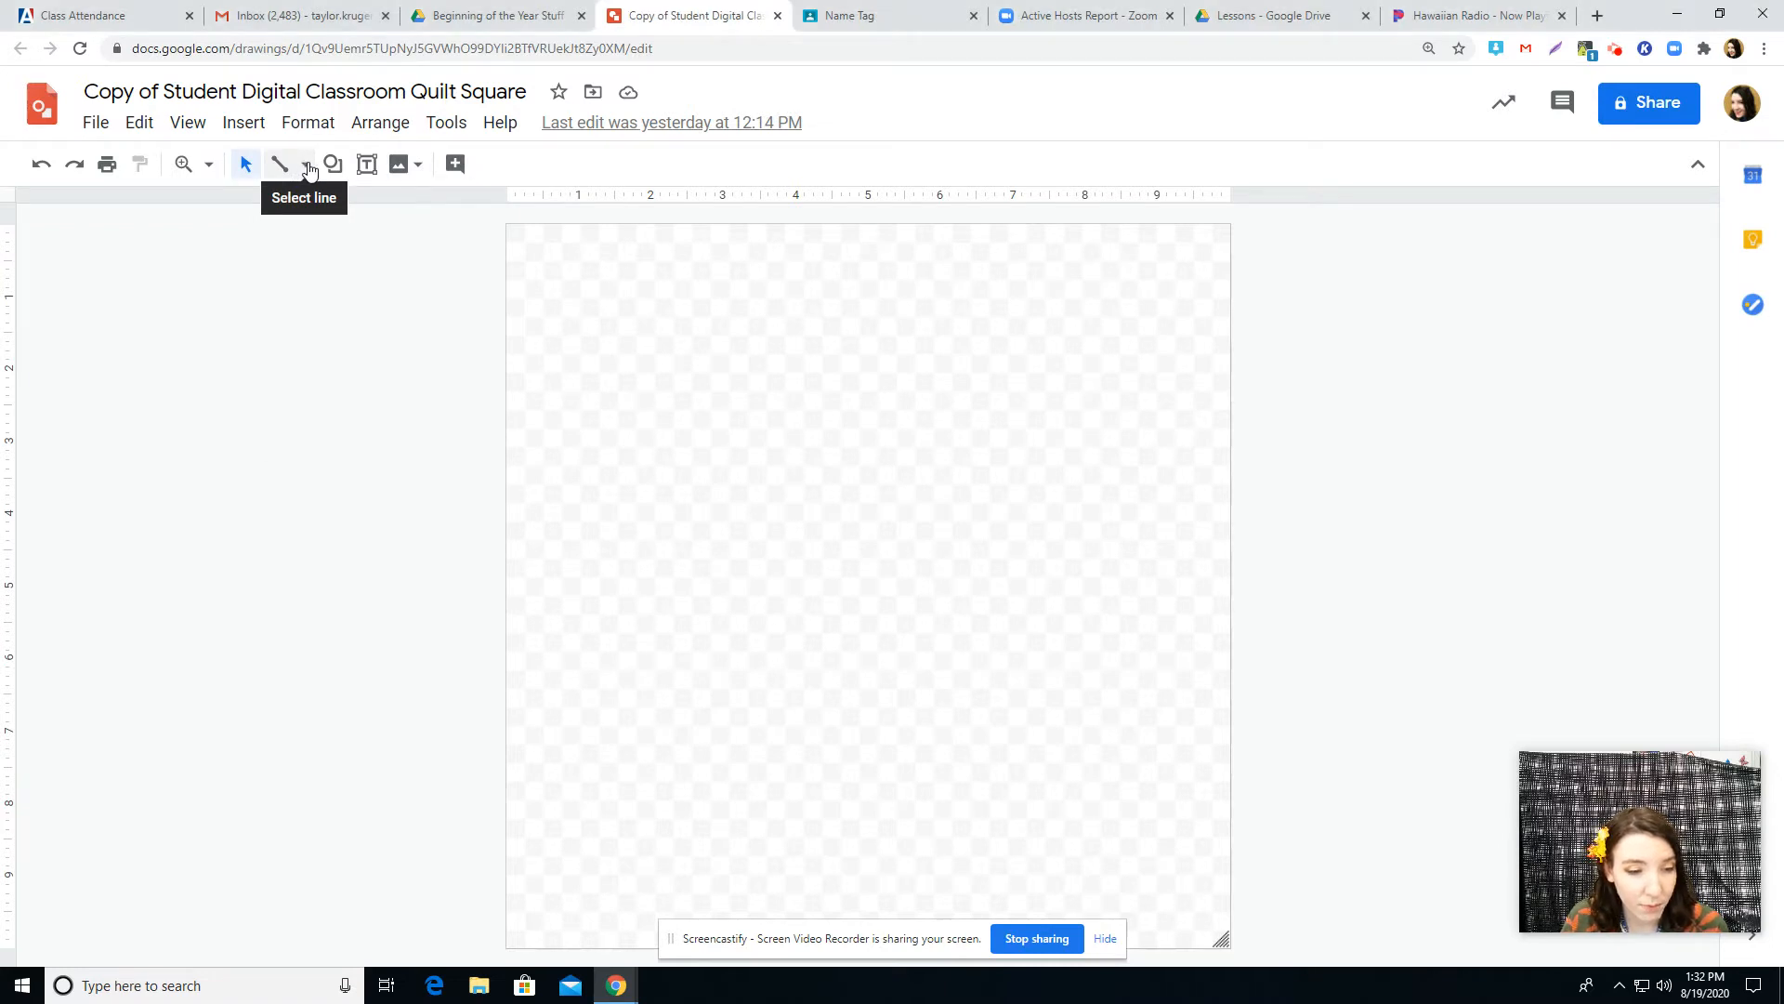
Draw a face on the blank canvas with the Scribble tool: jaw outline, two eyes, nose, mouth and hair.
{"action": "left_click", "coordinate": [306, 166]}
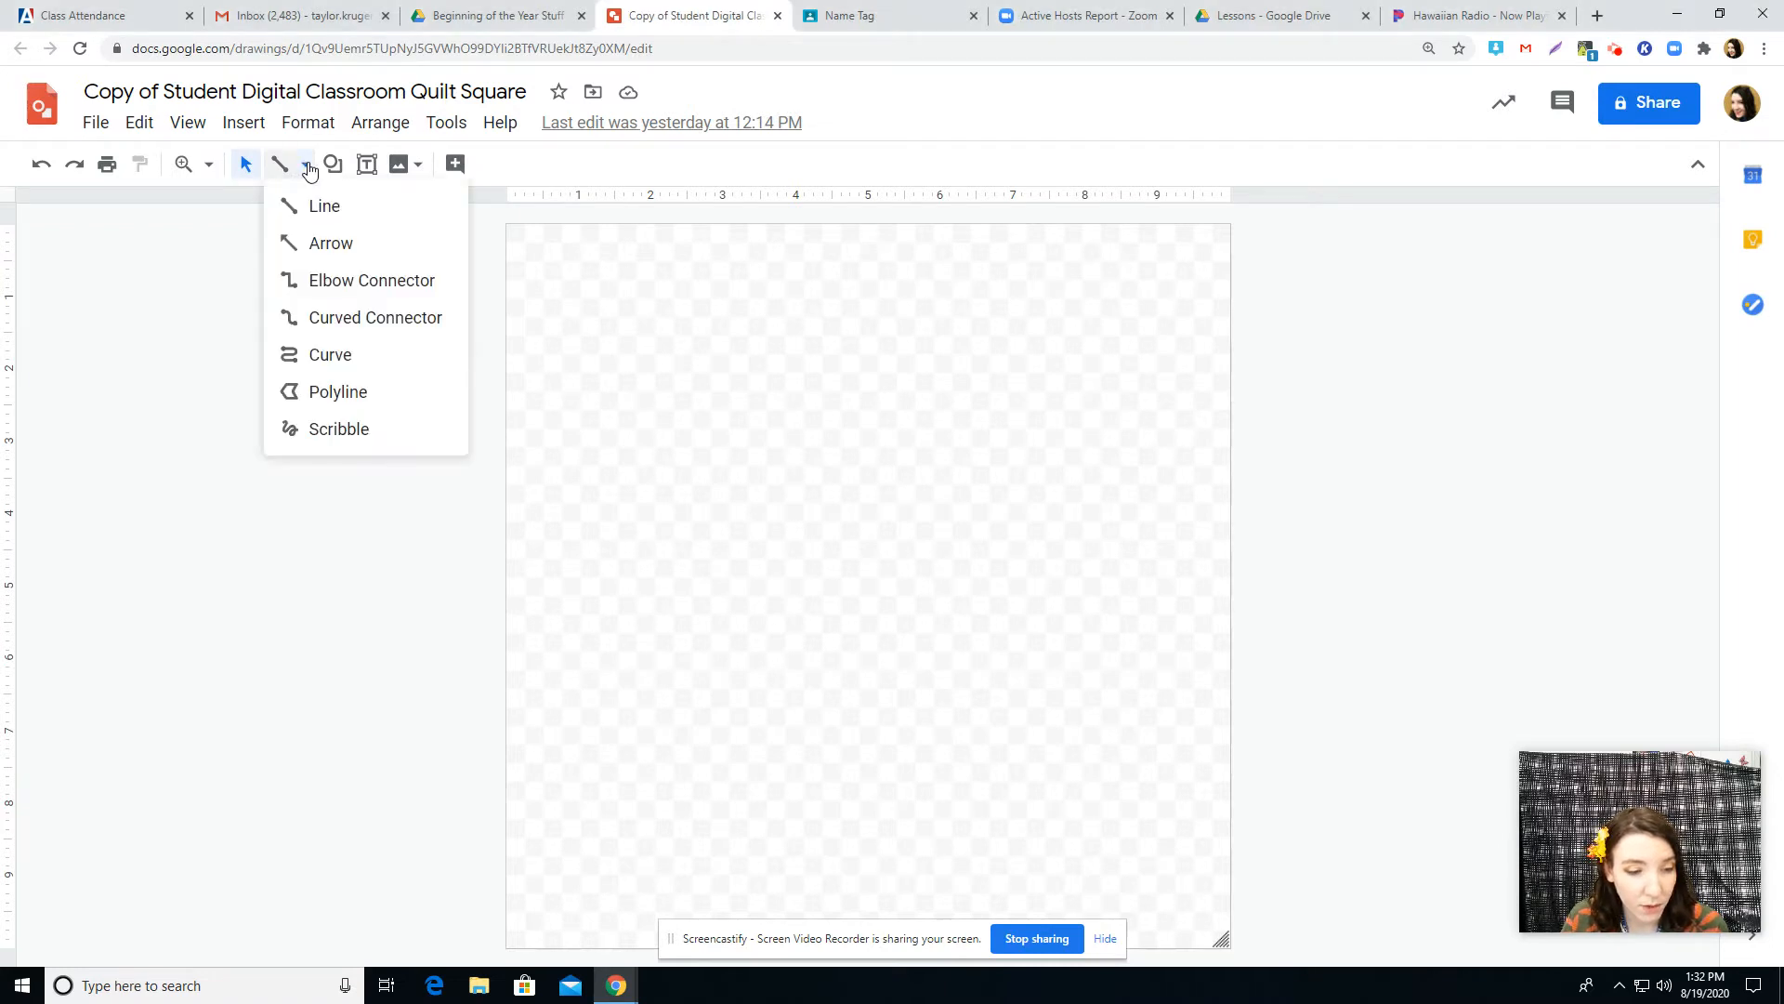
{"action": "left_click", "coordinate": [342, 432]}
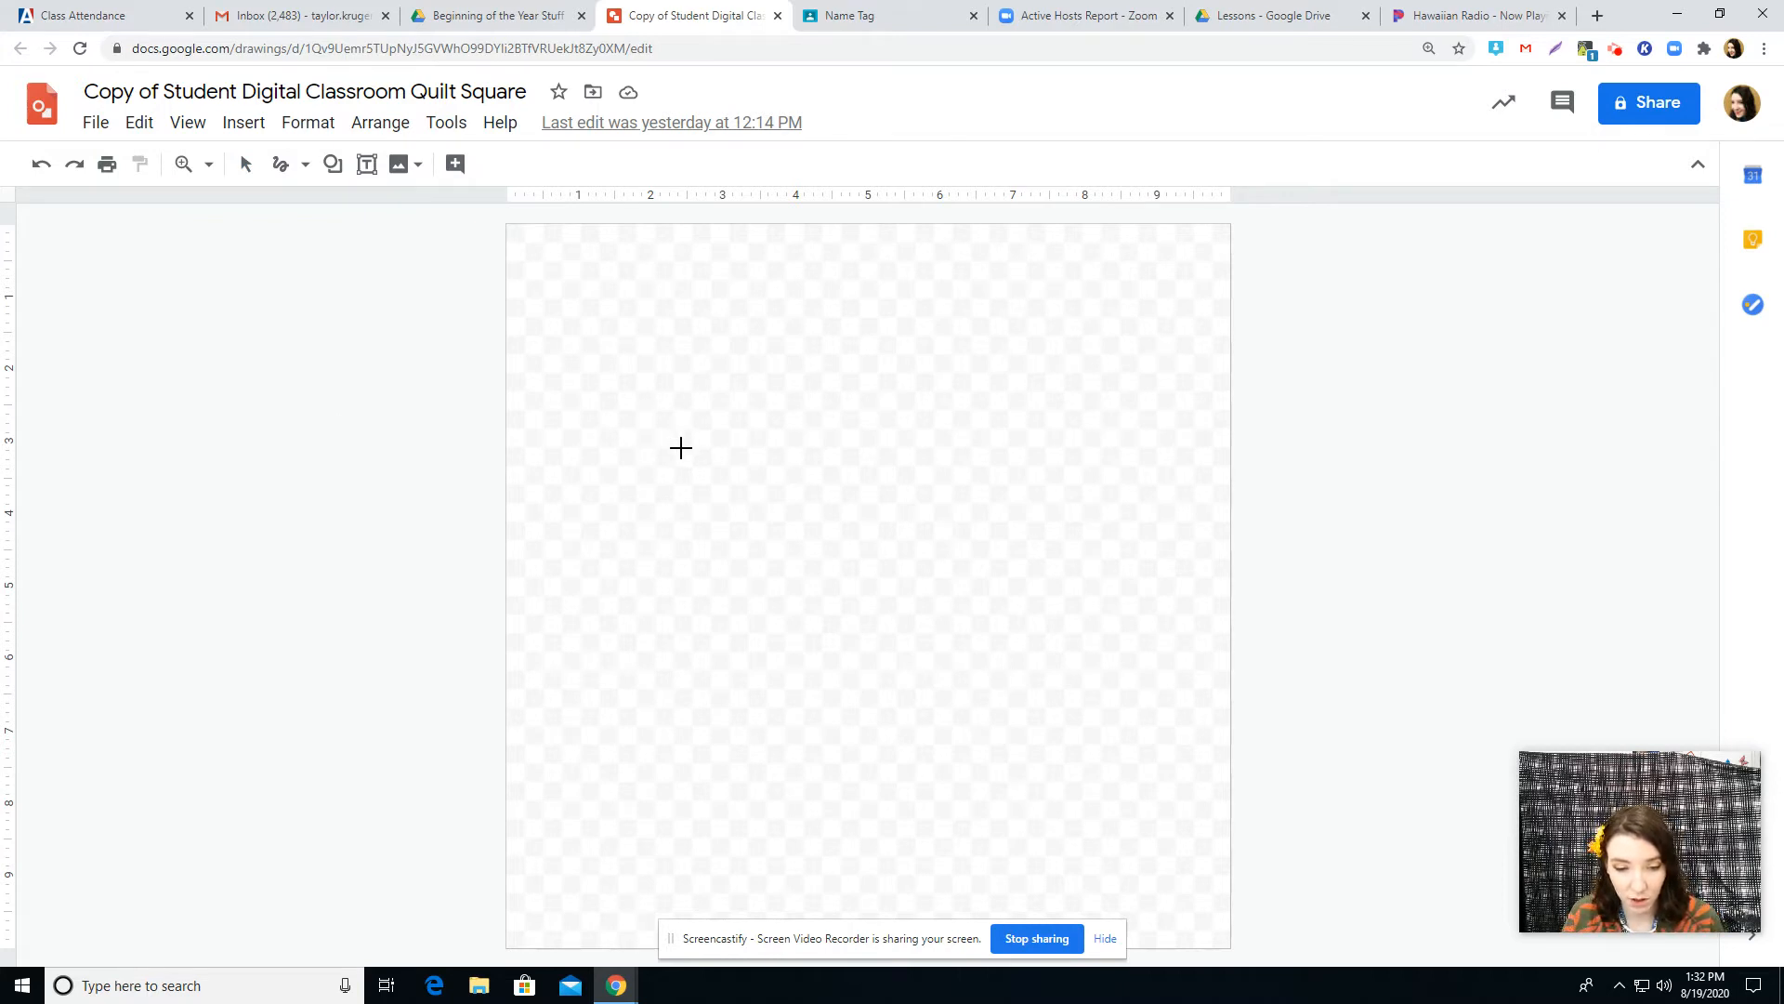
{"action": "mouse_move", "coordinate": [684, 450]}
{"action": "left_mouse_down"}
{"action": "mouse_move", "coordinate": [738, 578]}
{"action": "mouse_move", "coordinate": [806, 649]}
{"action": "mouse_move", "coordinate": [875, 675]}
{"action": "mouse_move", "coordinate": [983, 605]}
{"action": "mouse_move", "coordinate": [1018, 511]}
{"action": "mouse_move", "coordinate": [1023, 383]}
{"action": "left_mouse_up"}
{"action": "mouse_move", "coordinate": [773, 446]}
{"action": "left_mouse_down"}
{"action": "mouse_move", "coordinate": [725, 476]}
{"action": "mouse_move", "coordinate": [755, 483]}
{"action": "mouse_move", "coordinate": [911, 409]}
{"action": "mouse_move", "coordinate": [957, 408]}
{"action": "mouse_move", "coordinate": [879, 445]}
{"action": "mouse_move", "coordinate": [830, 516]}
{"action": "mouse_move", "coordinate": [838, 541]}
{"action": "mouse_move", "coordinate": [880, 529]}
{"action": "left_mouse_up"}
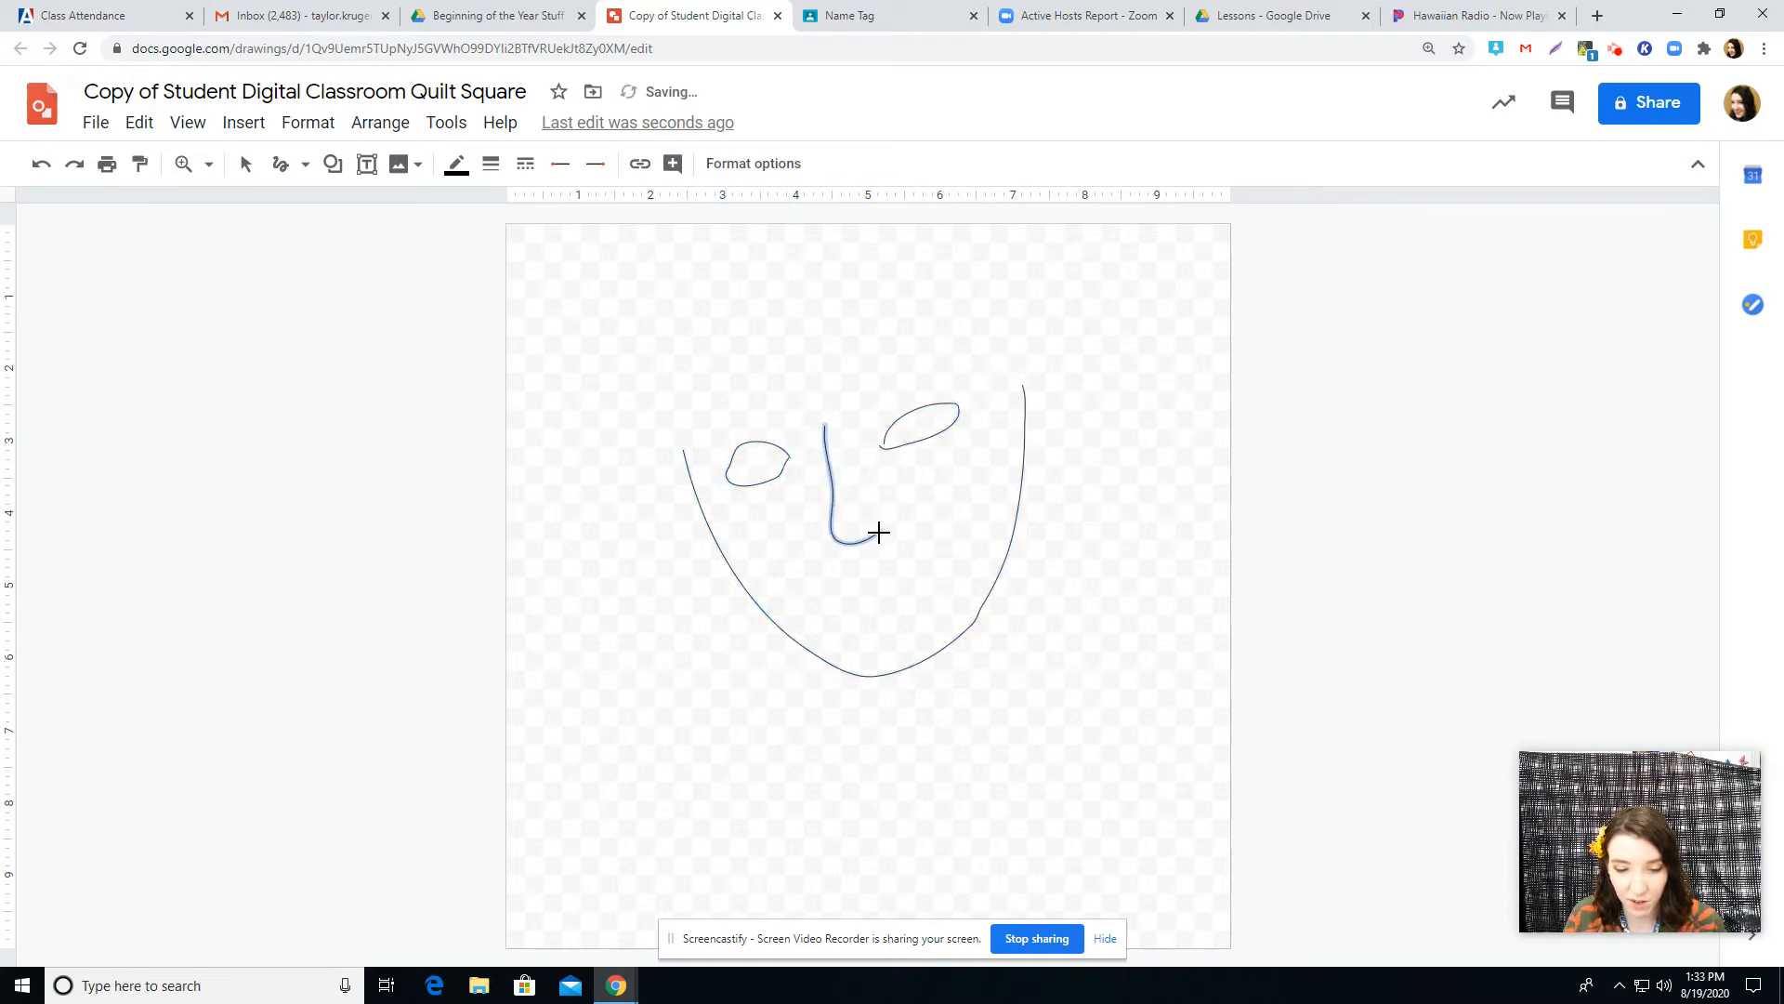
{"action": "mouse_move", "coordinate": [834, 603]}
{"action": "left_mouse_down"}
{"action": "mouse_move", "coordinate": [945, 527]}
{"action": "mouse_move", "coordinate": [944, 559]}
{"action": "mouse_move", "coordinate": [835, 599]}
{"action": "left_mouse_up"}
{"action": "mouse_move", "coordinate": [687, 308]}
{"action": "left_mouse_down"}
{"action": "mouse_move", "coordinate": [824, 424]}
{"action": "mouse_move", "coordinate": [887, 418]}
{"action": "mouse_move", "coordinate": [927, 360]}
{"action": "mouse_move", "coordinate": [1034, 484]}
{"action": "mouse_move", "coordinate": [1061, 372]}
{"action": "mouse_move", "coordinate": [982, 273]}
{"action": "mouse_move", "coordinate": [796, 245]}
{"action": "mouse_move", "coordinate": [695, 285]}
{"action": "mouse_move", "coordinate": [626, 440]}
{"action": "mouse_move", "coordinate": [630, 607]}
{"action": "mouse_move", "coordinate": [743, 359]}
{"action": "left_mouse_up"}
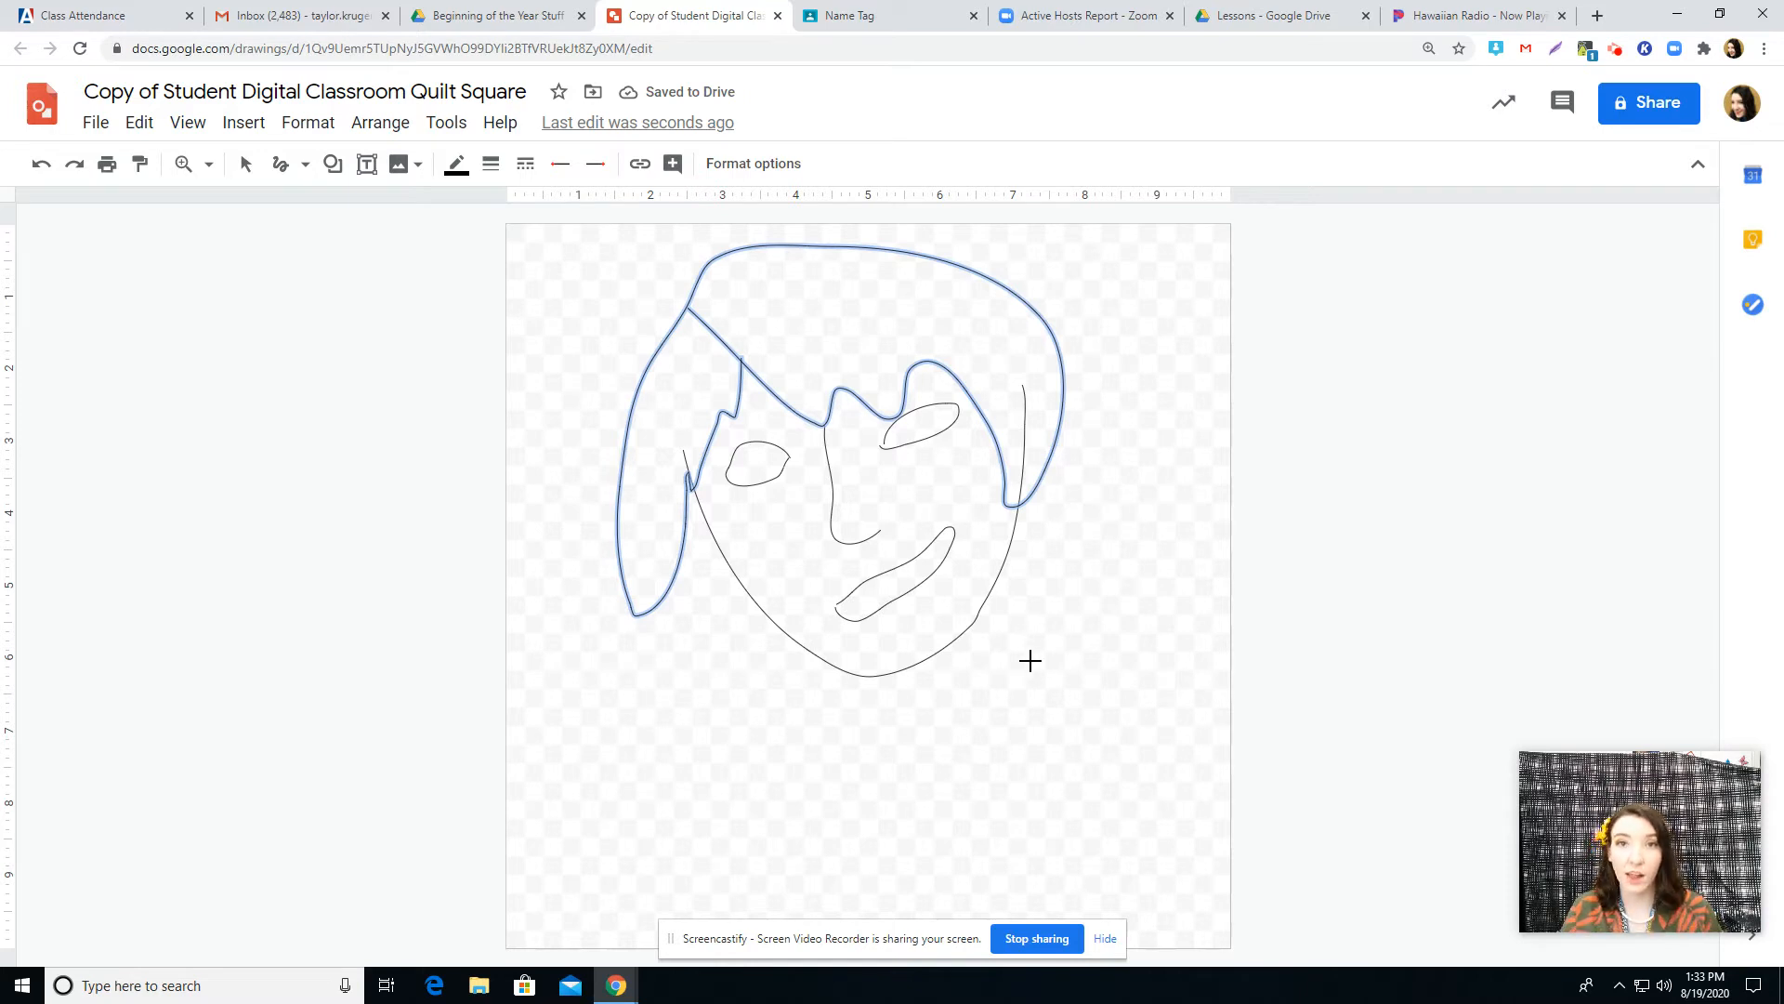
Change the line colour of the round eye on the face's left side to cyan.
{"action": "left_click", "coordinate": [247, 167]}
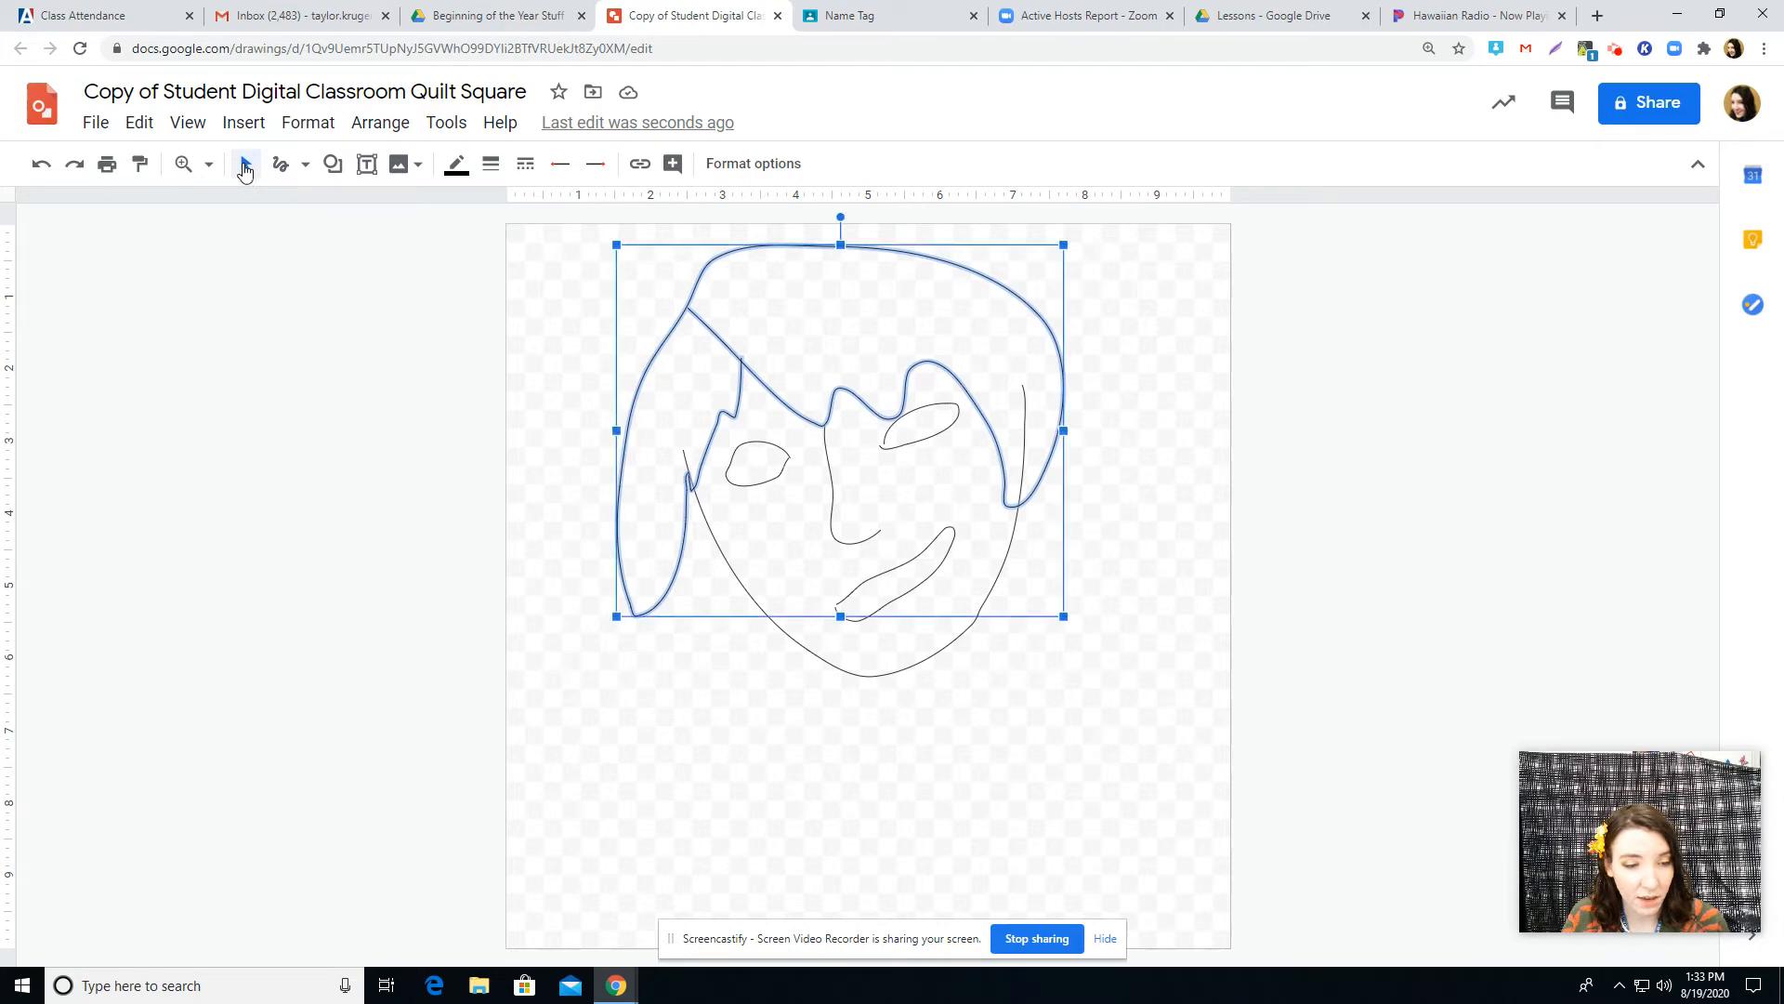
{"action": "left_click", "coordinate": [726, 562]}
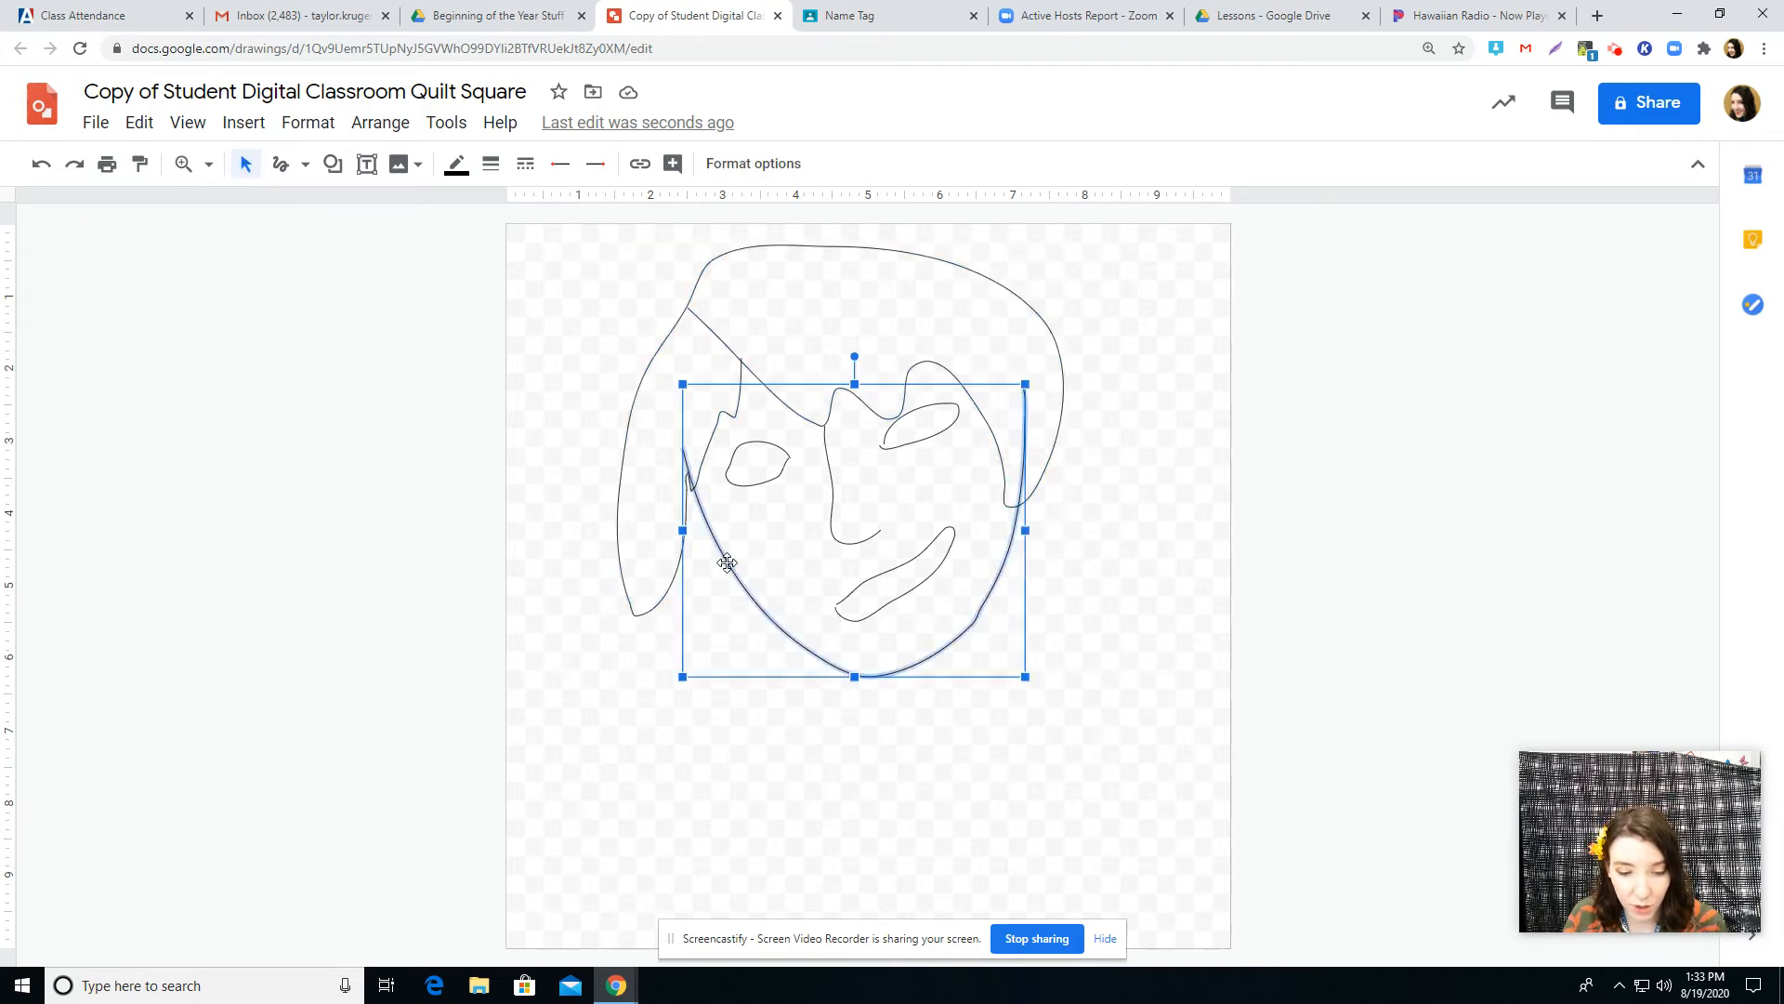
{"action": "left_click", "coordinate": [840, 537]}
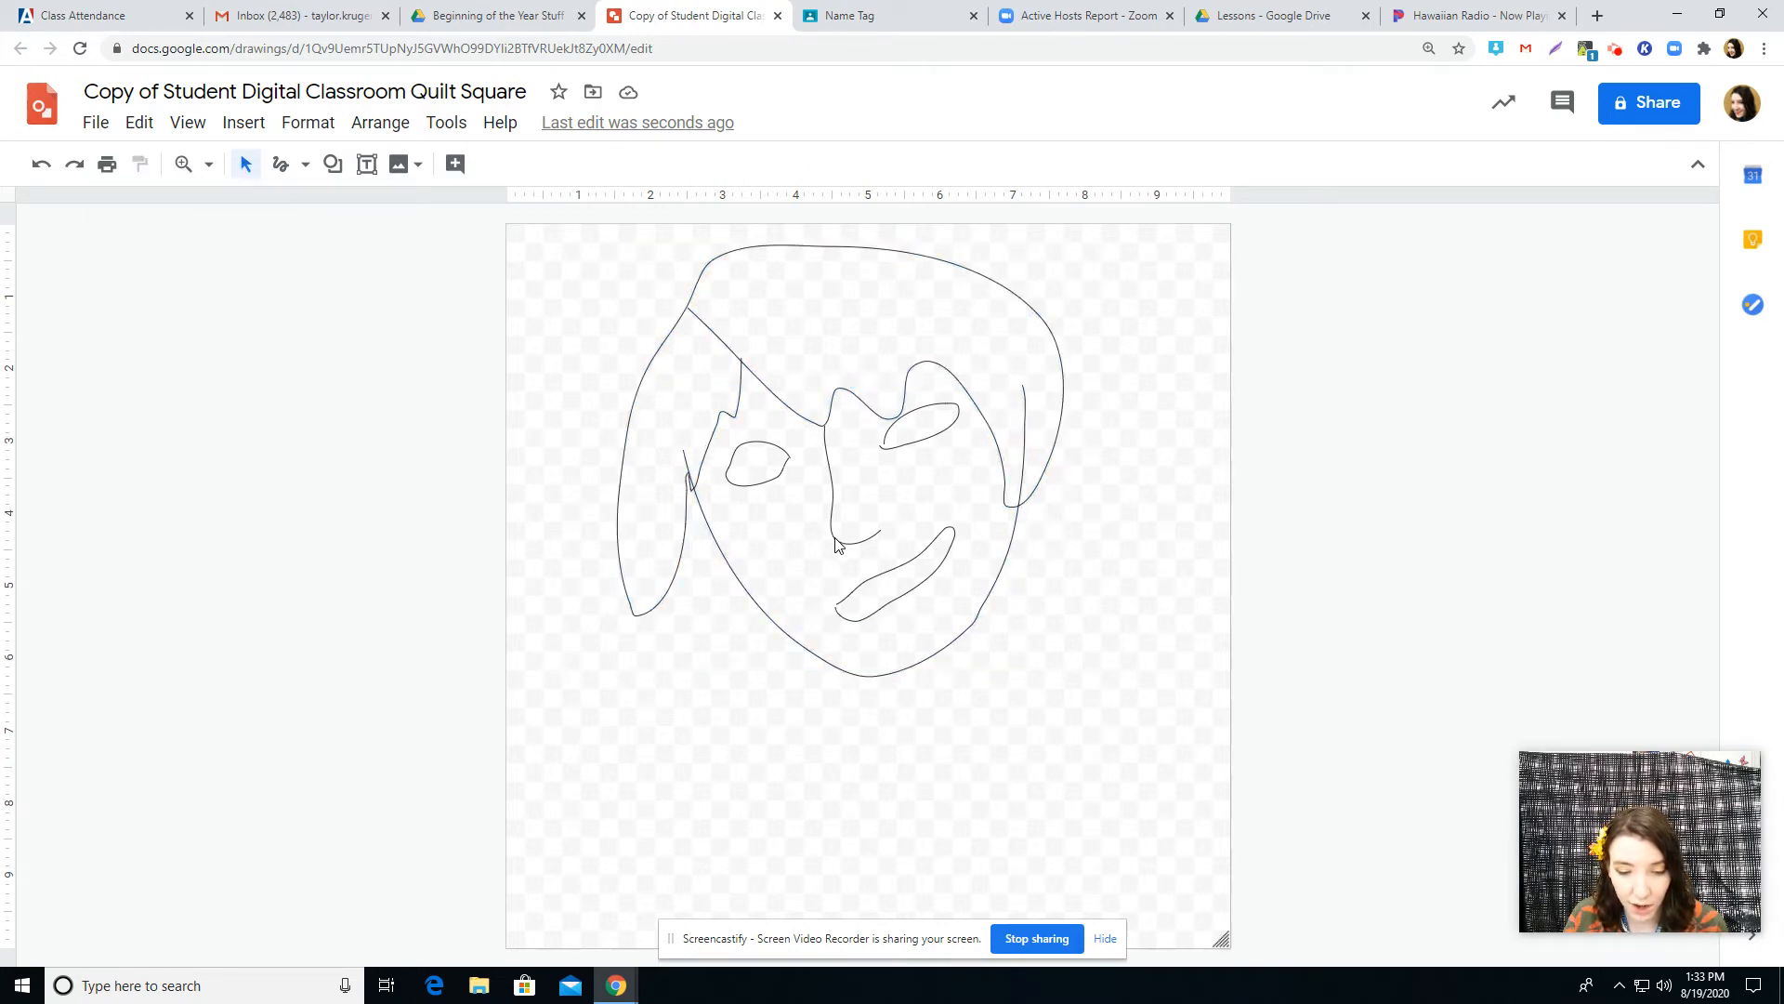
{"action": "left_click", "coordinate": [770, 445]}
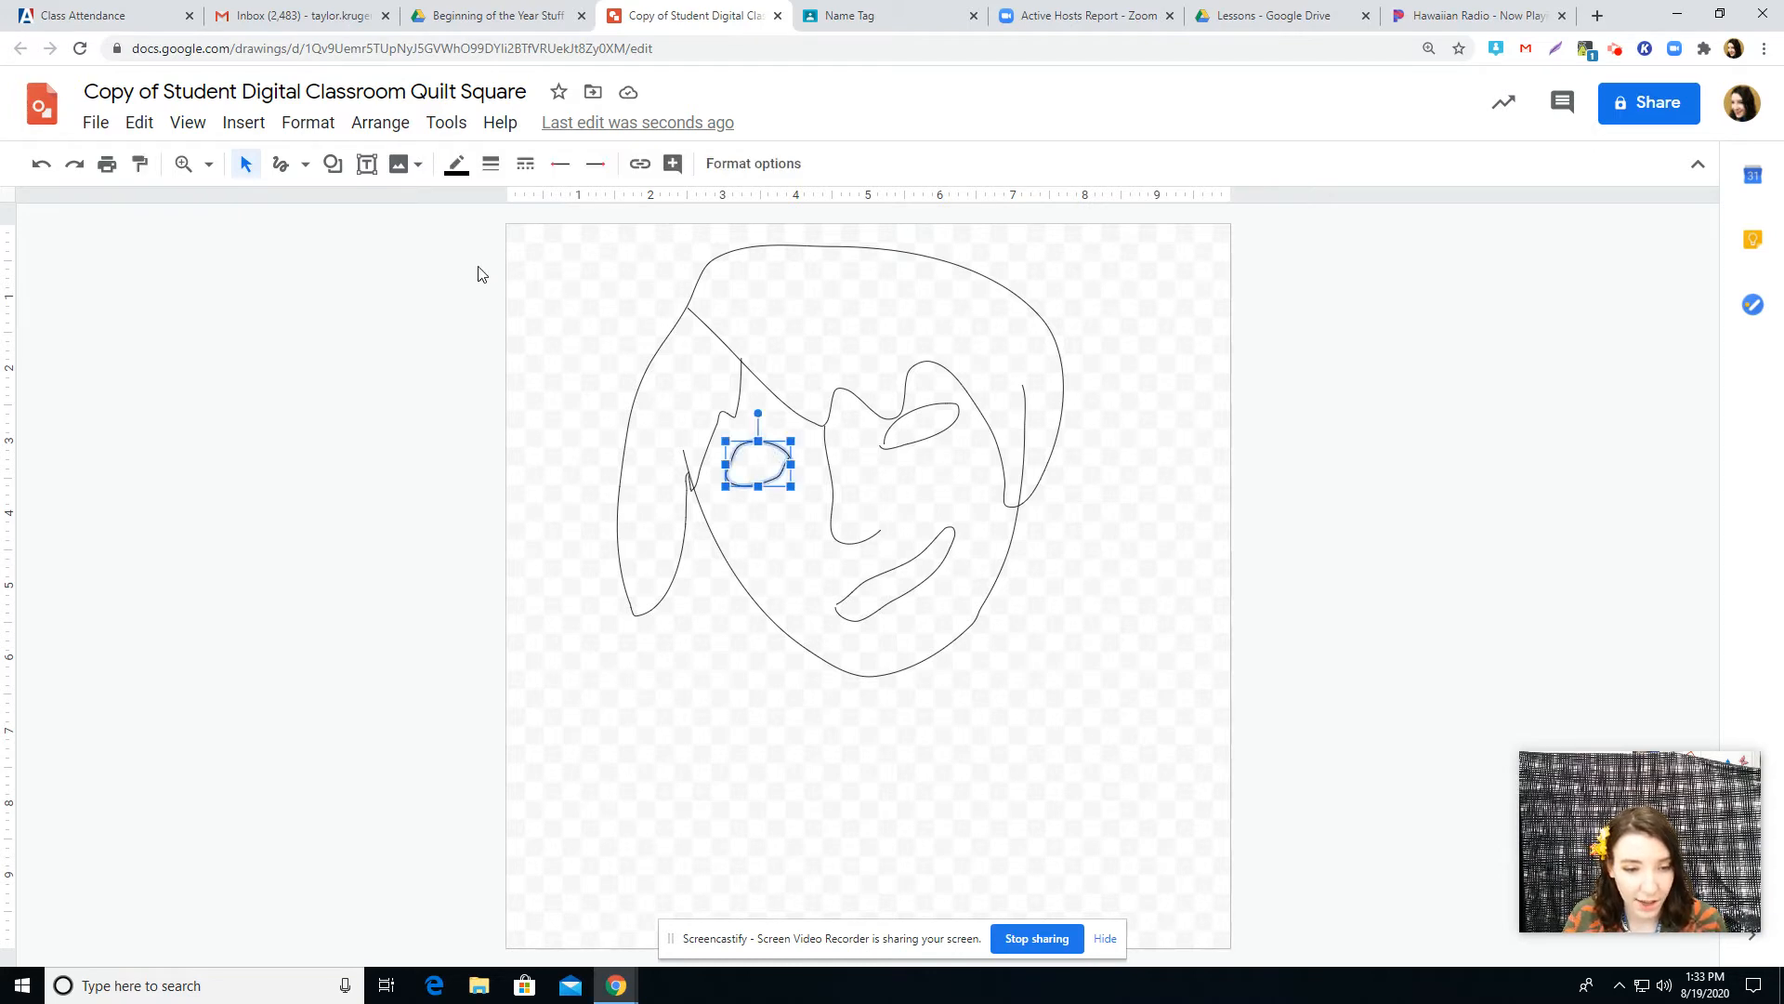
{"action": "left_click", "coordinate": [456, 167]}
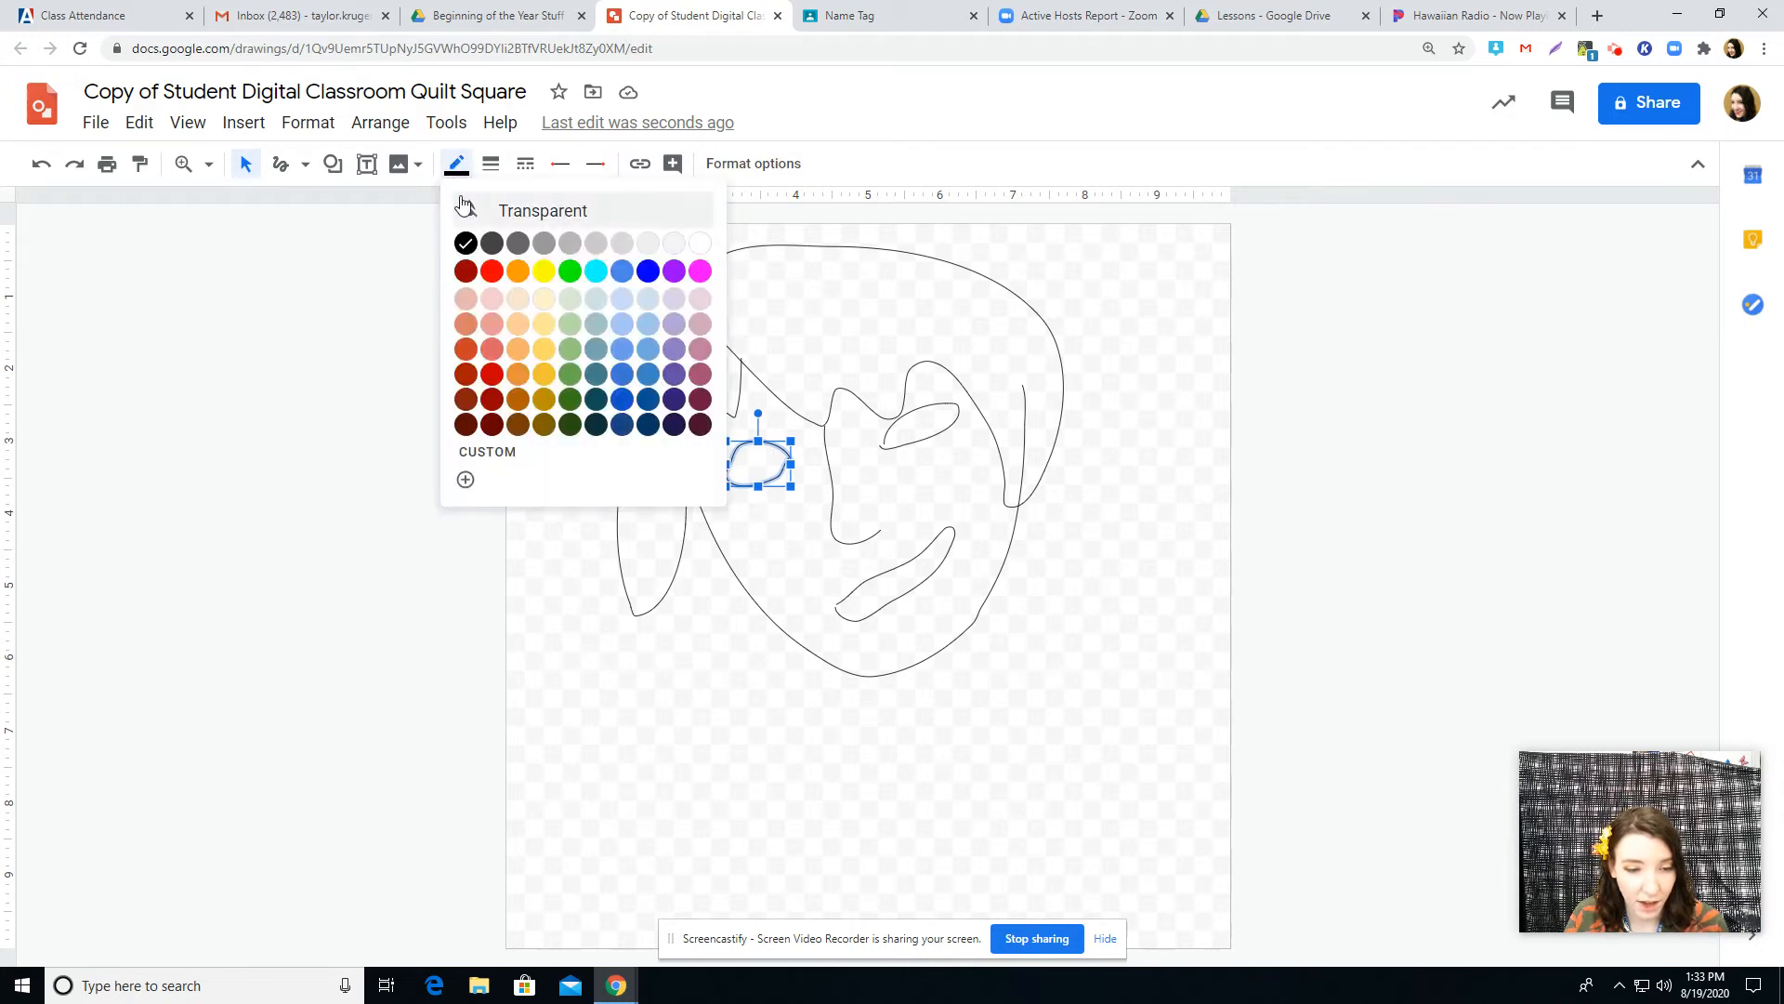
{"action": "left_click", "coordinate": [596, 272]}
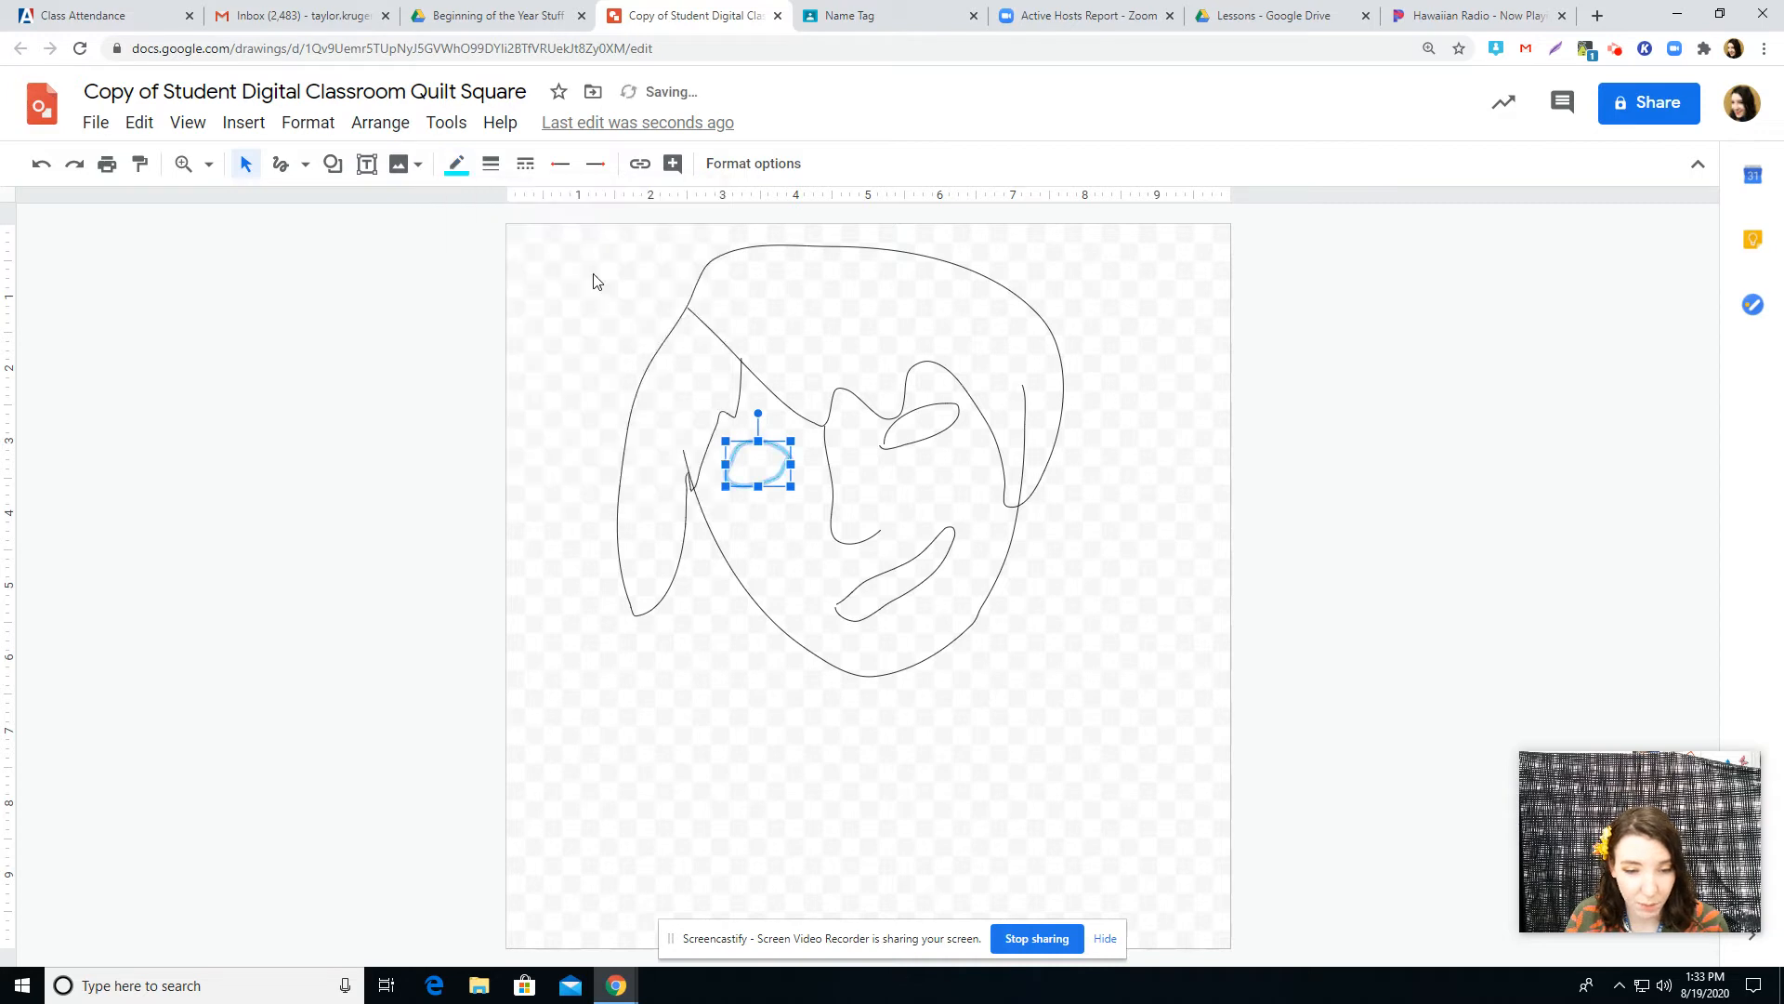
{"action": "left_click", "coordinate": [572, 361]}
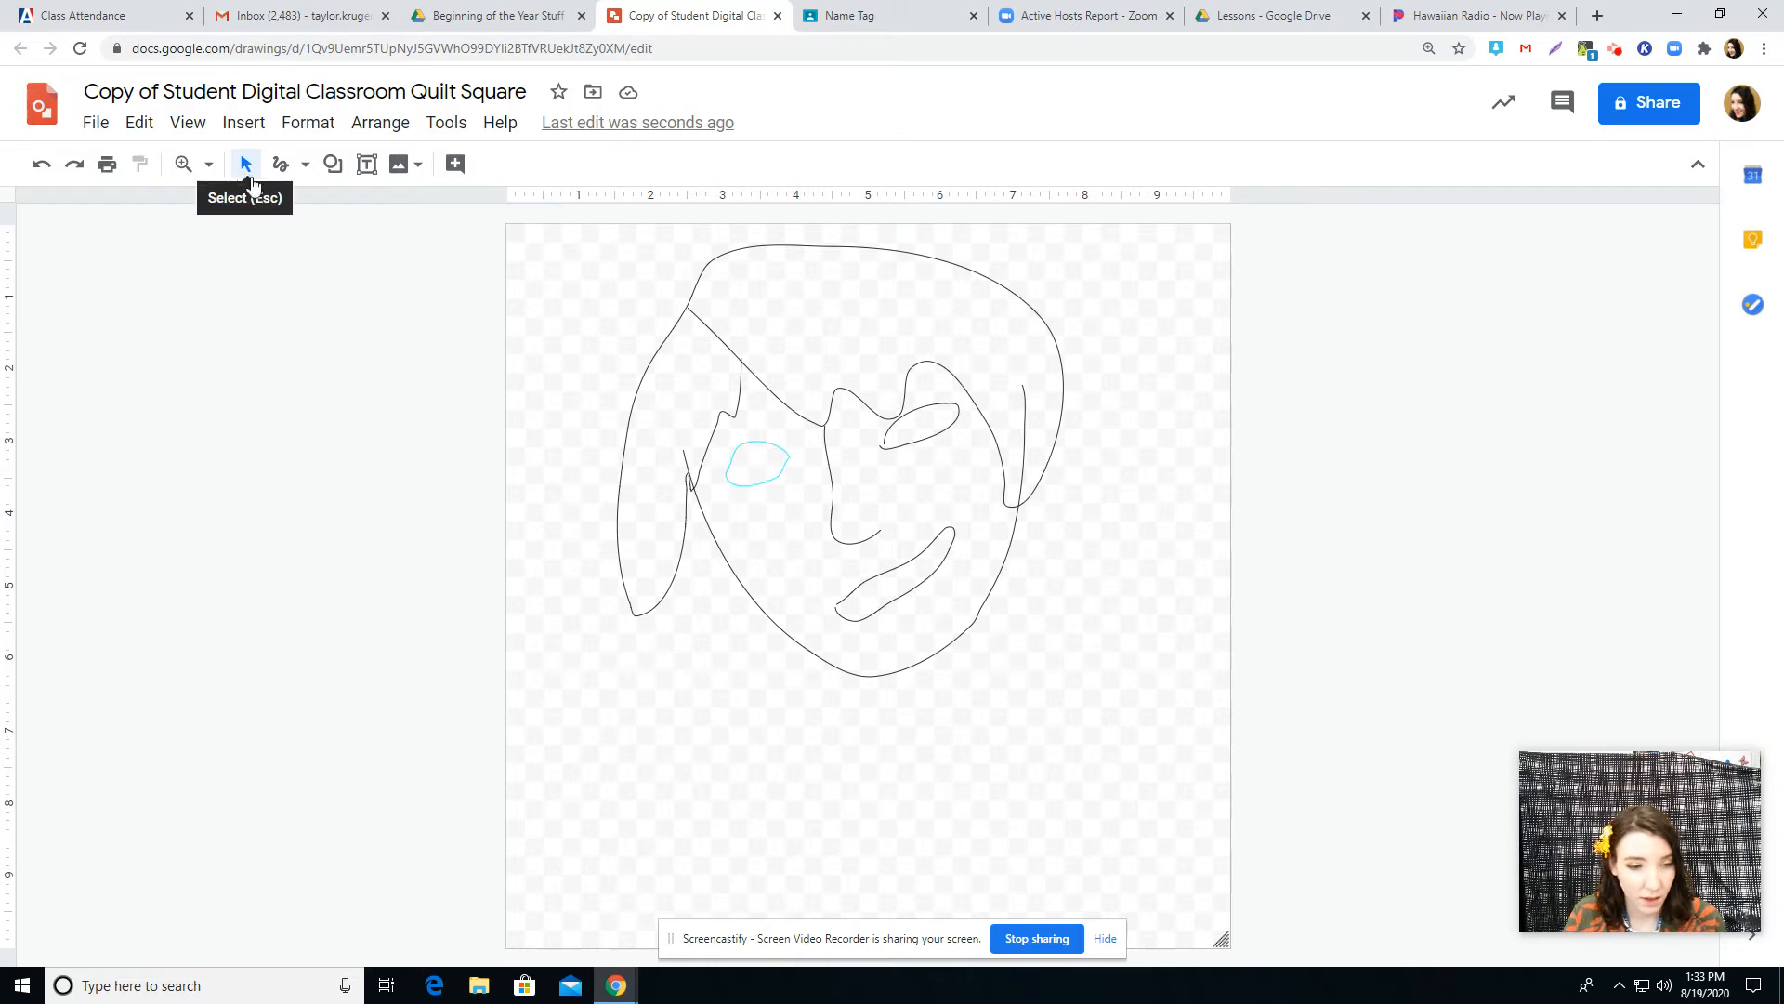
Set the line weight of the cyan eye to 16px.
{"action": "left_click", "coordinate": [774, 477]}
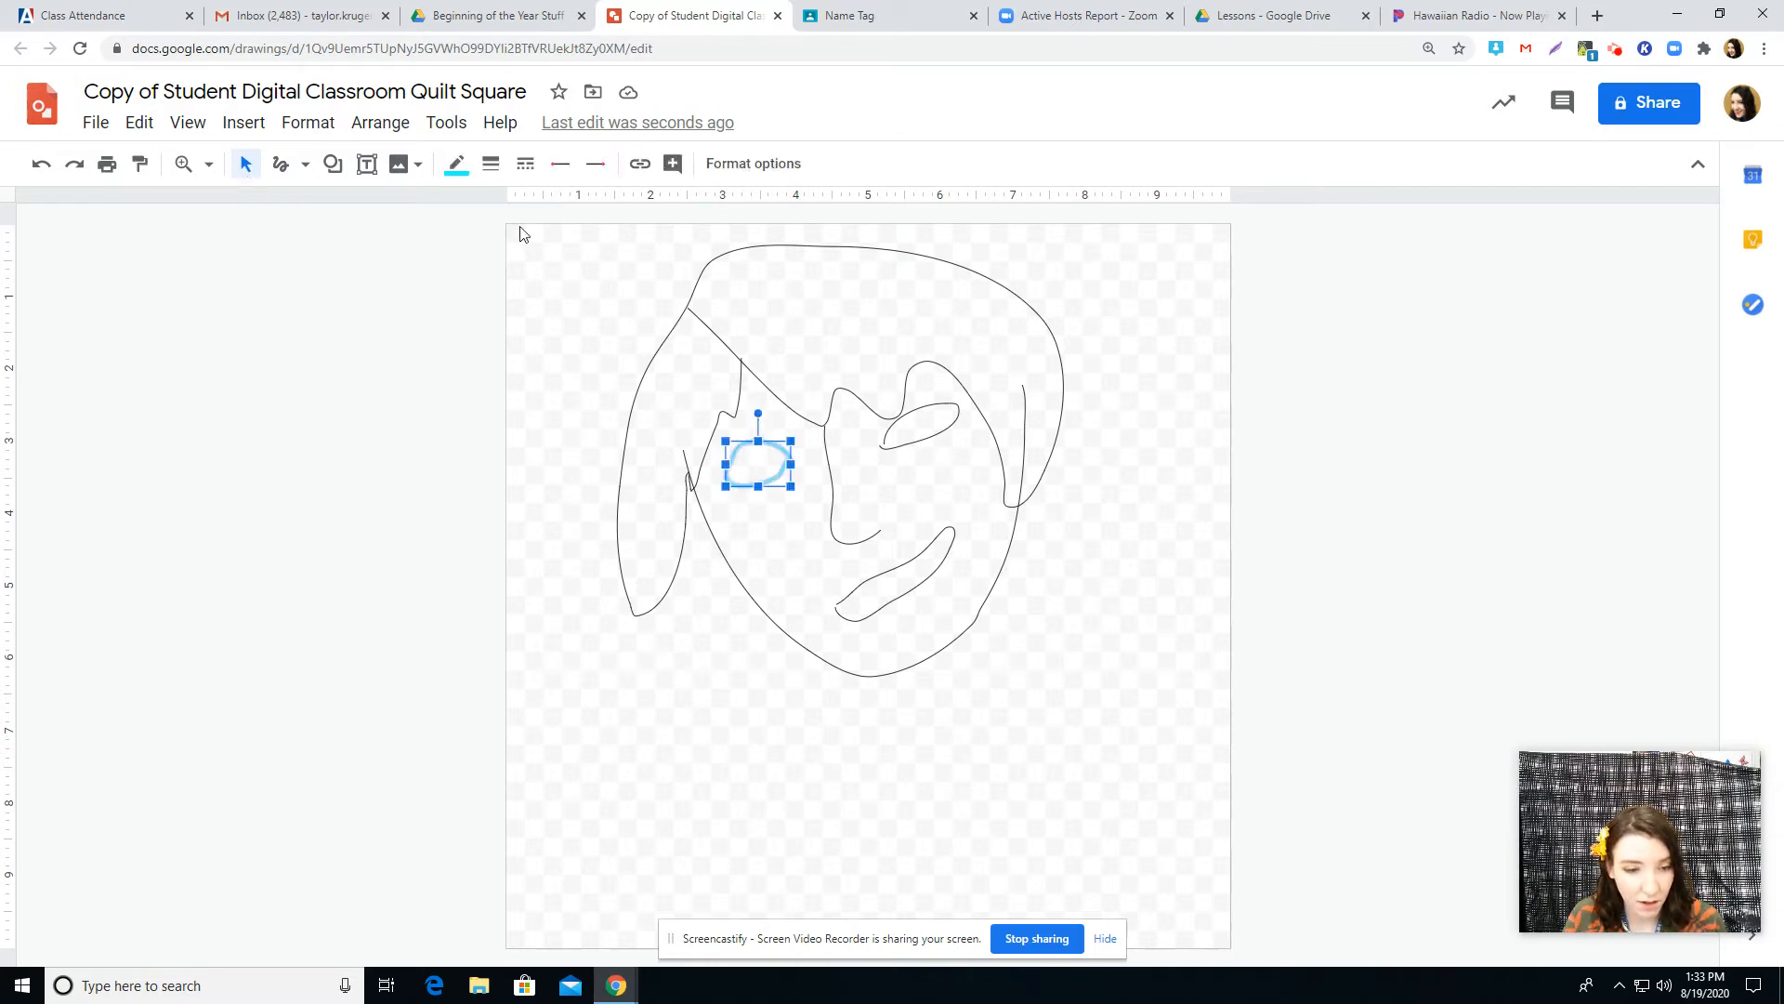
{"action": "left_click", "coordinate": [492, 173]}
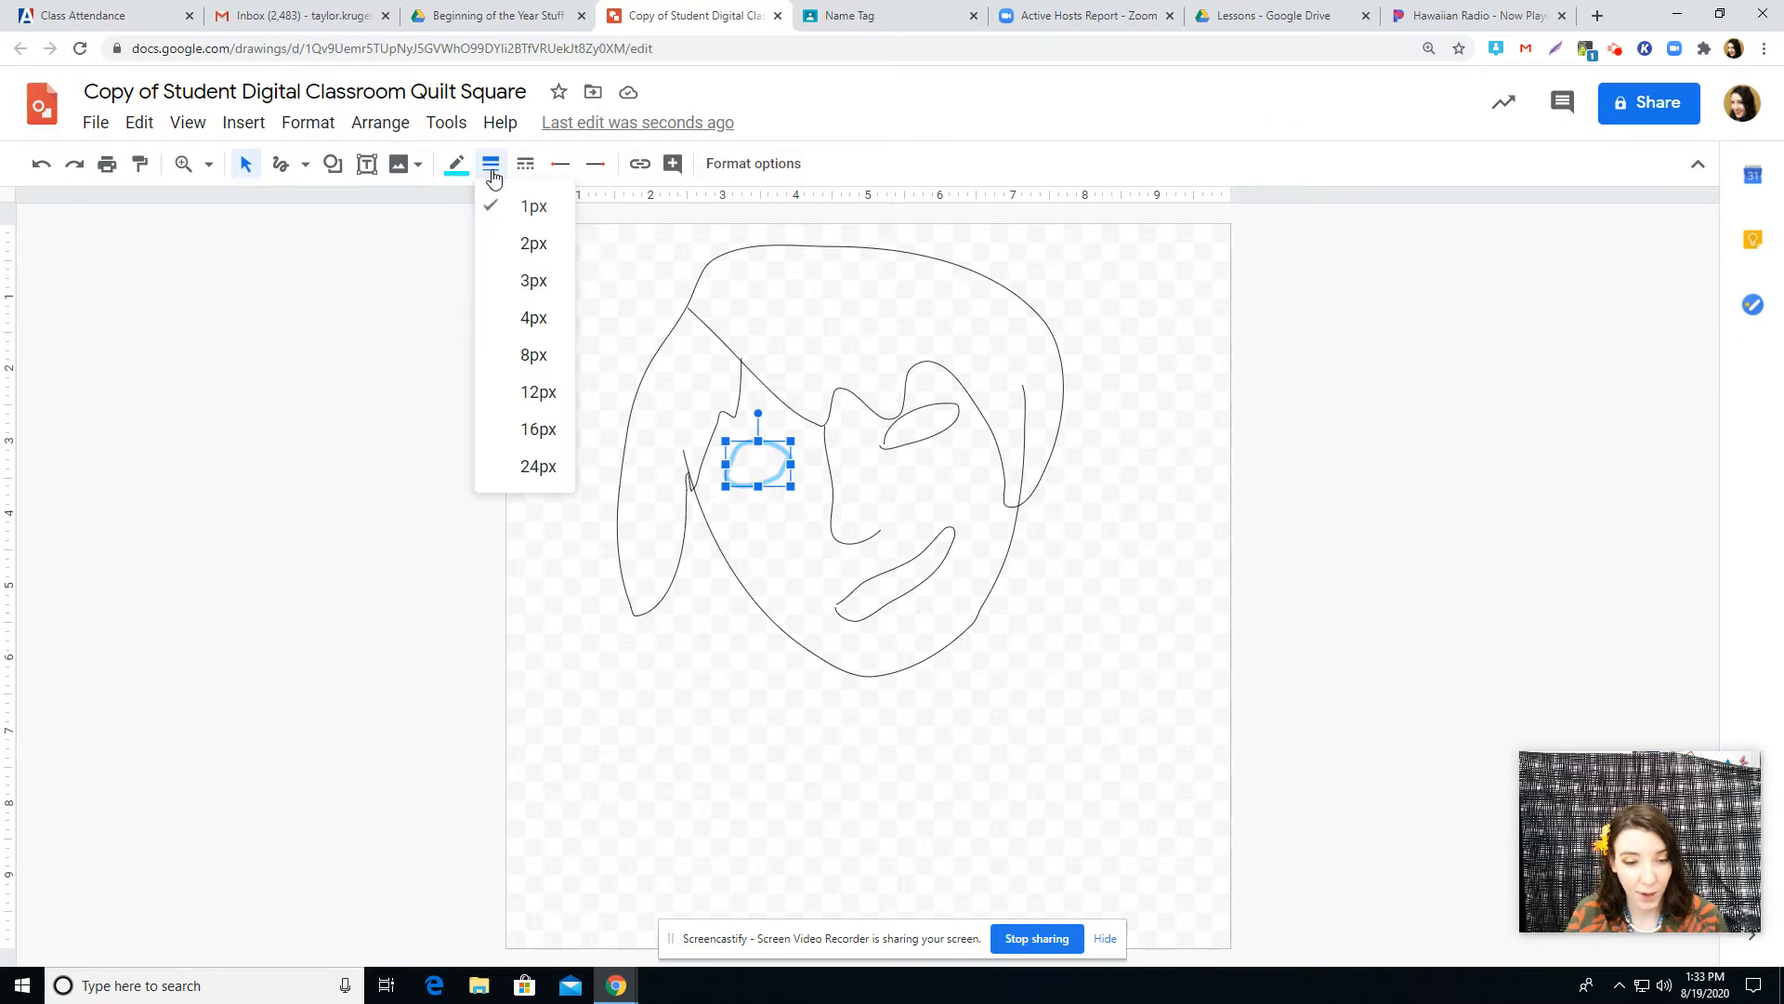
{"action": "left_click", "coordinate": [527, 429]}
{"action": "left_click", "coordinate": [719, 617]}
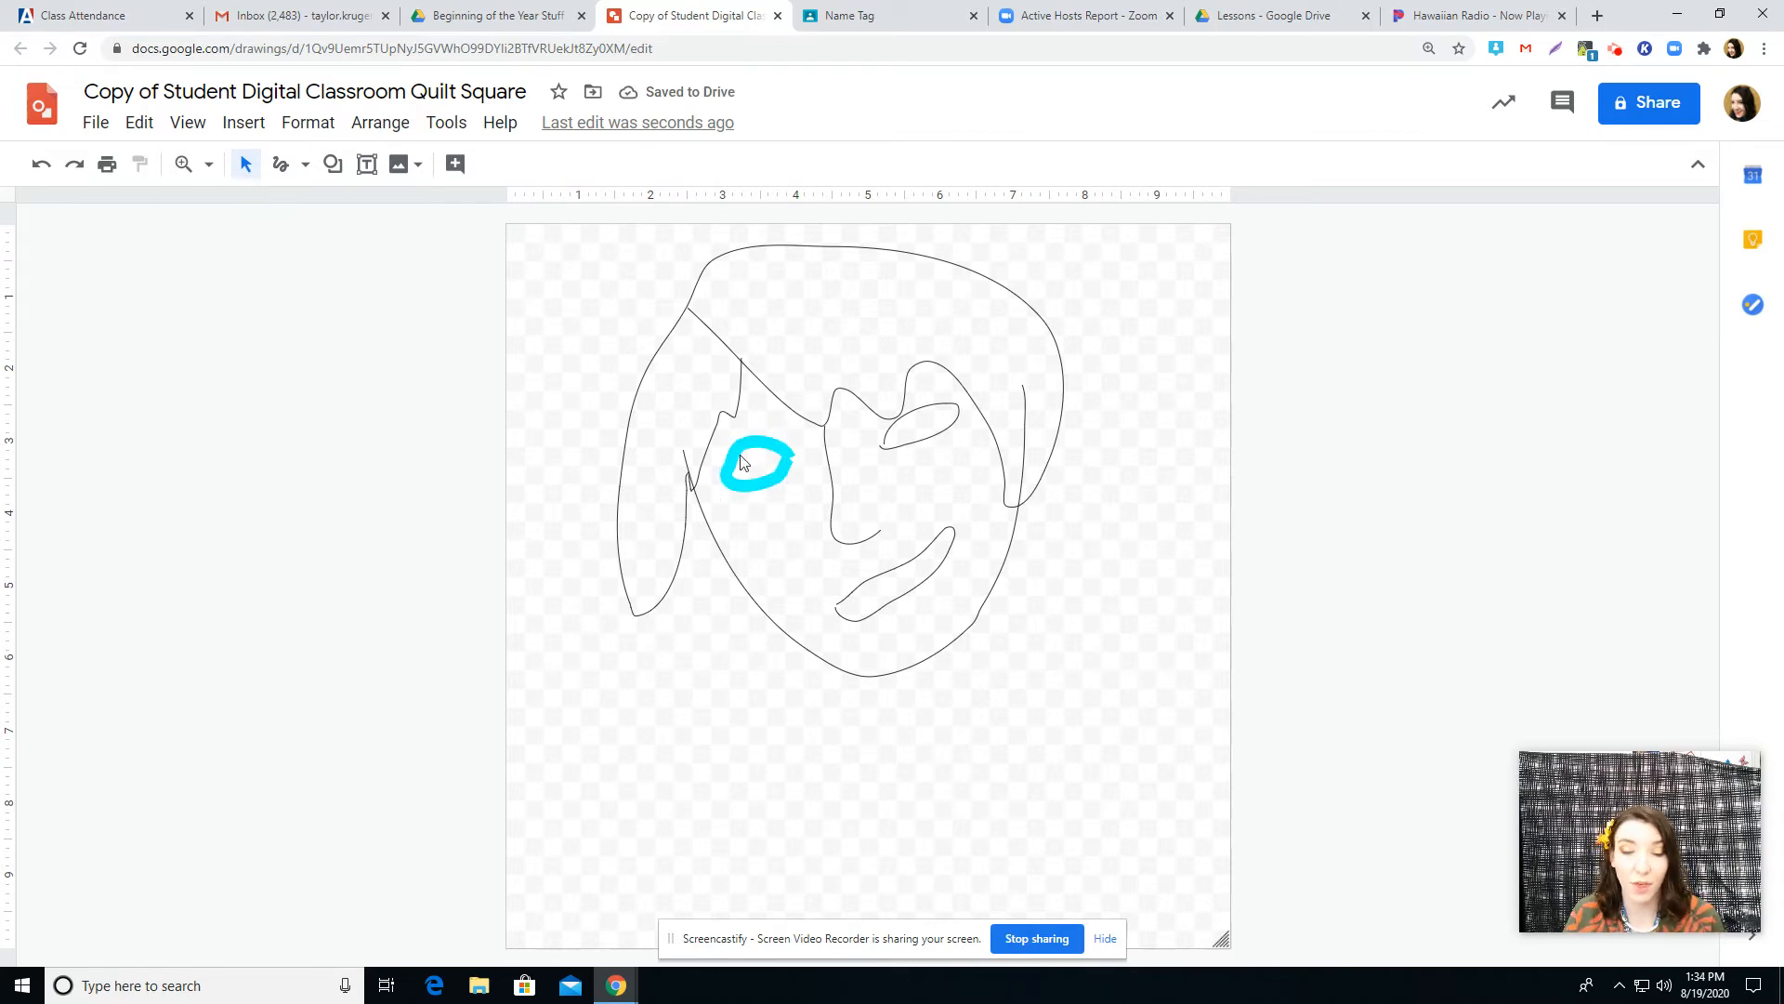
Delete every part of the scribbled face from the canvas.
{"action": "mouse_move", "coordinate": [548, 243]}
{"action": "left_mouse_down"}
{"action": "mouse_move", "coordinate": [828, 455]}
{"action": "mouse_move", "coordinate": [1135, 737]}
{"action": "left_mouse_up"}
{"action": "key", "text": "Delete"}
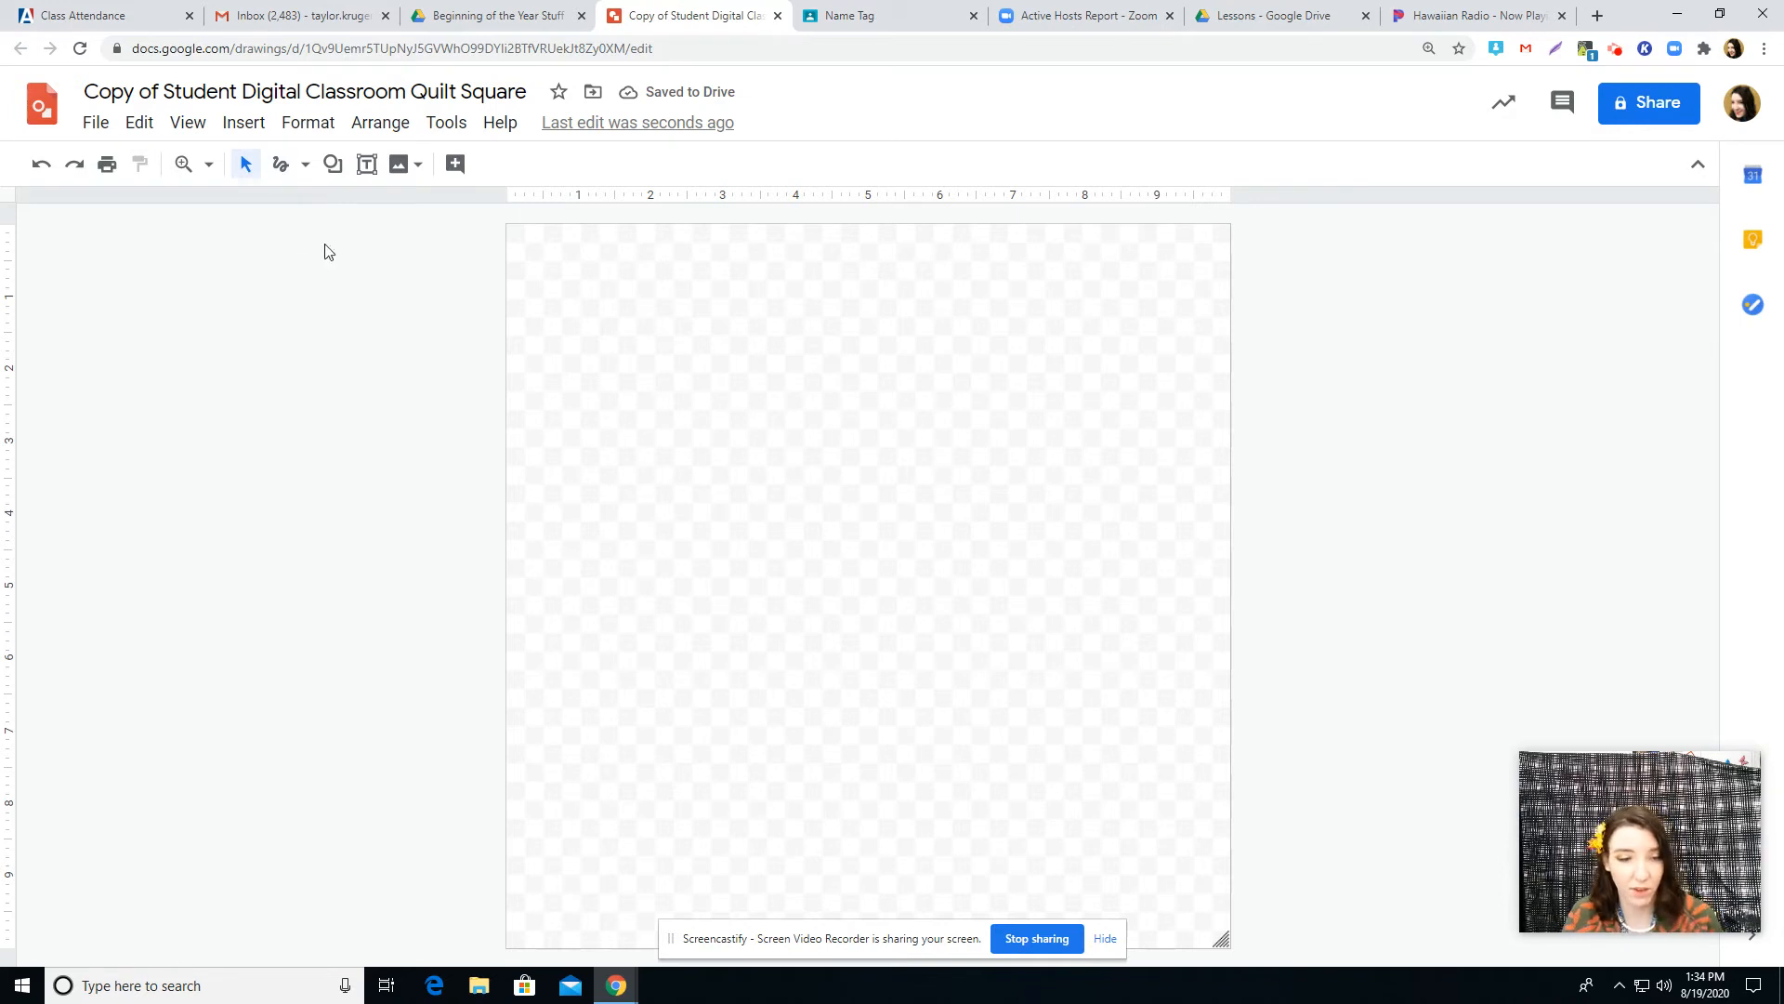
Draw a straight line sloping down to the right in the upper canvas, and a longer arrow roughly parallel beside it.
{"action": "left_click", "coordinate": [304, 165]}
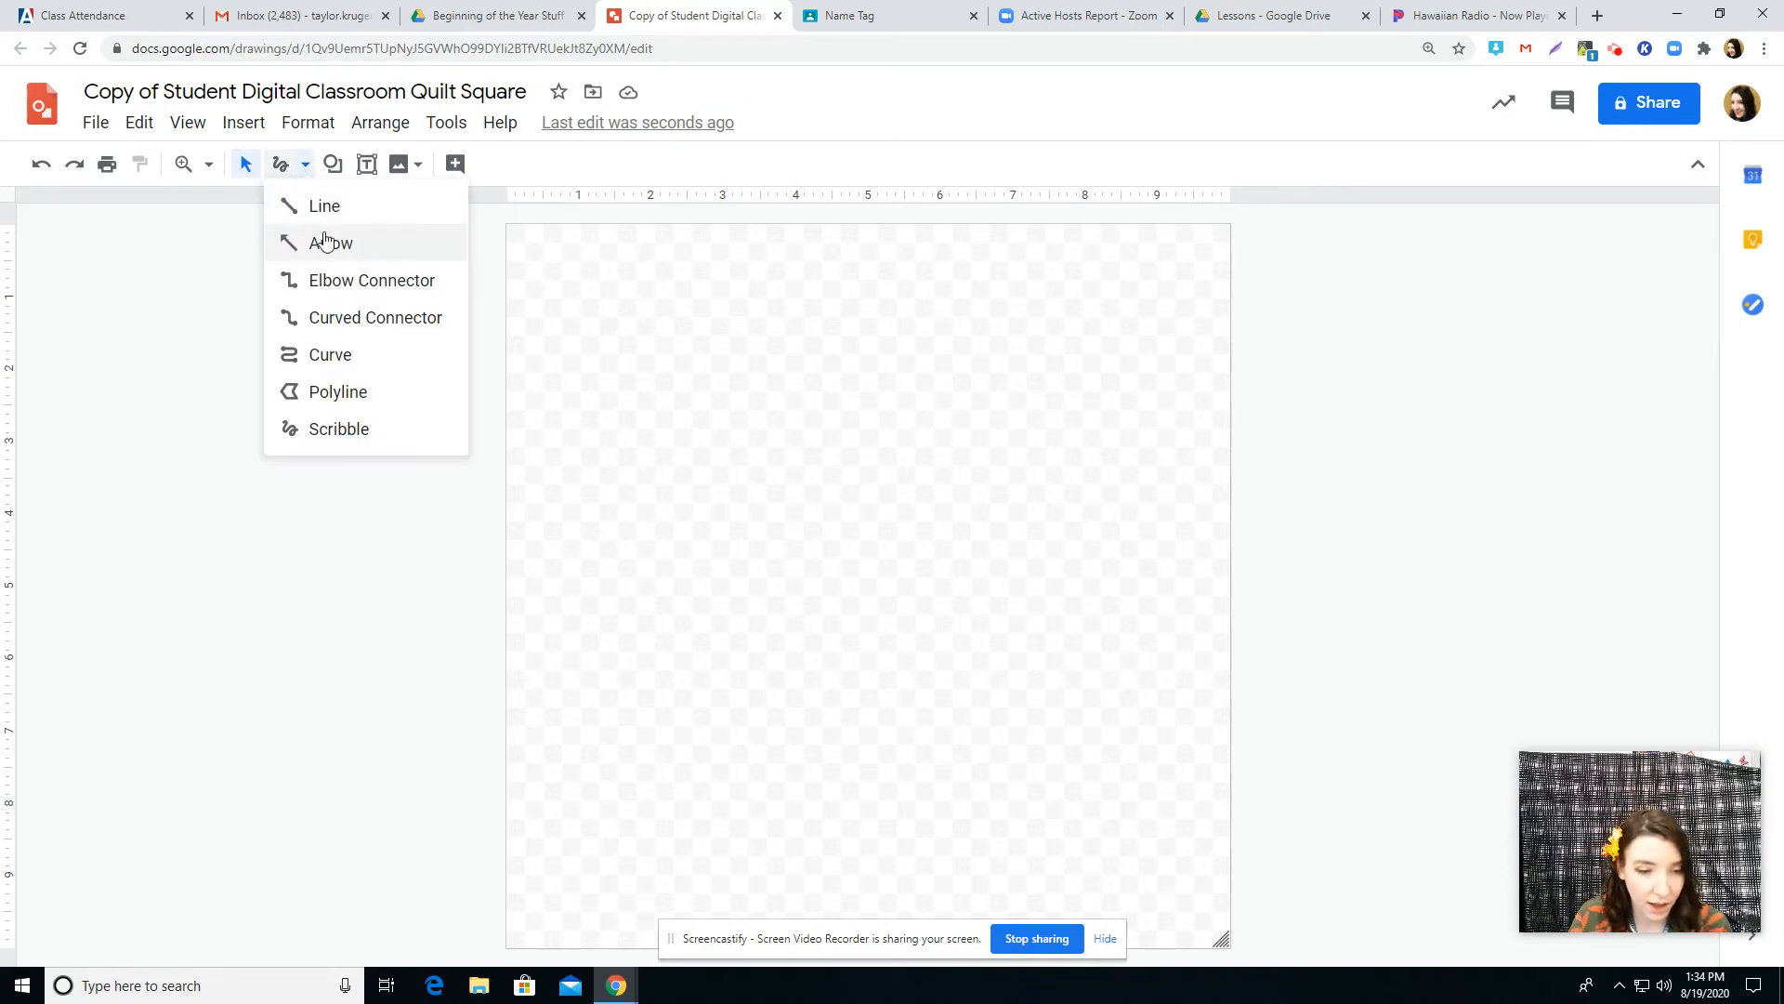
{"action": "left_click", "coordinate": [325, 206]}
{"action": "left_click_drag", "start_coordinate": [661, 342], "coordinate": [885, 578]}
{"action": "left_click", "coordinate": [304, 166]}
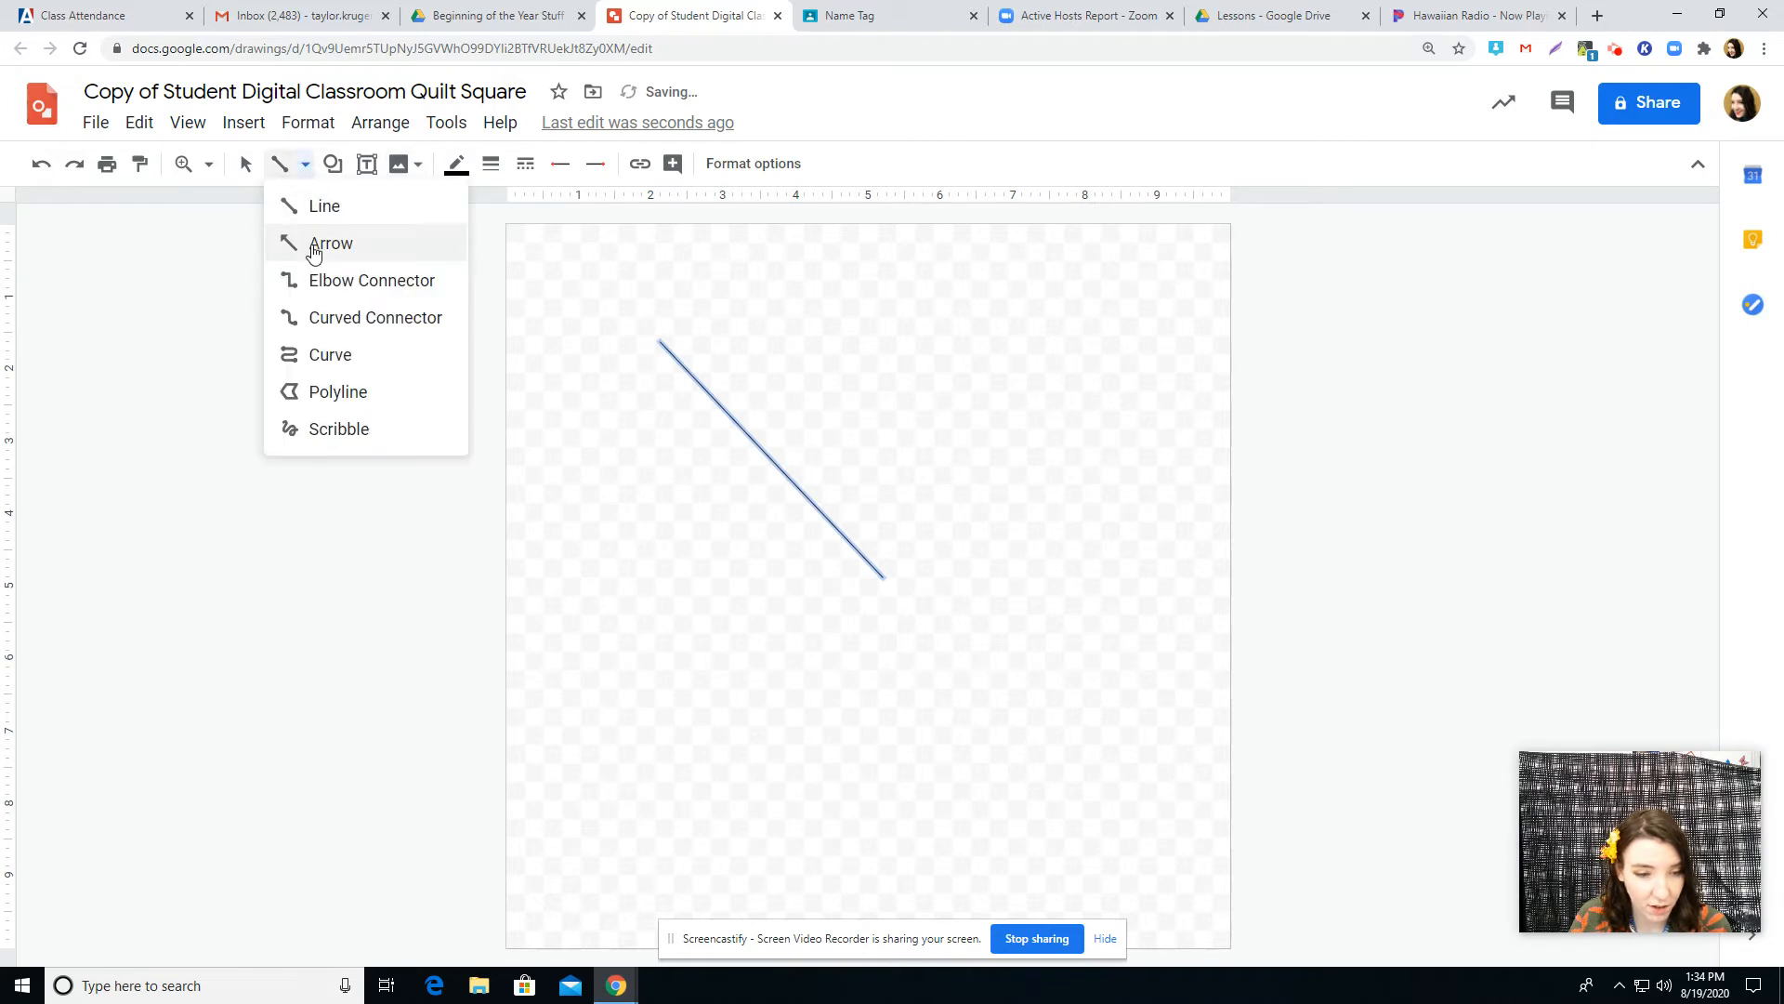
{"action": "left_click", "coordinate": [316, 244]}
{"action": "left_click_drag", "start_coordinate": [800, 327], "coordinate": [1078, 608]}
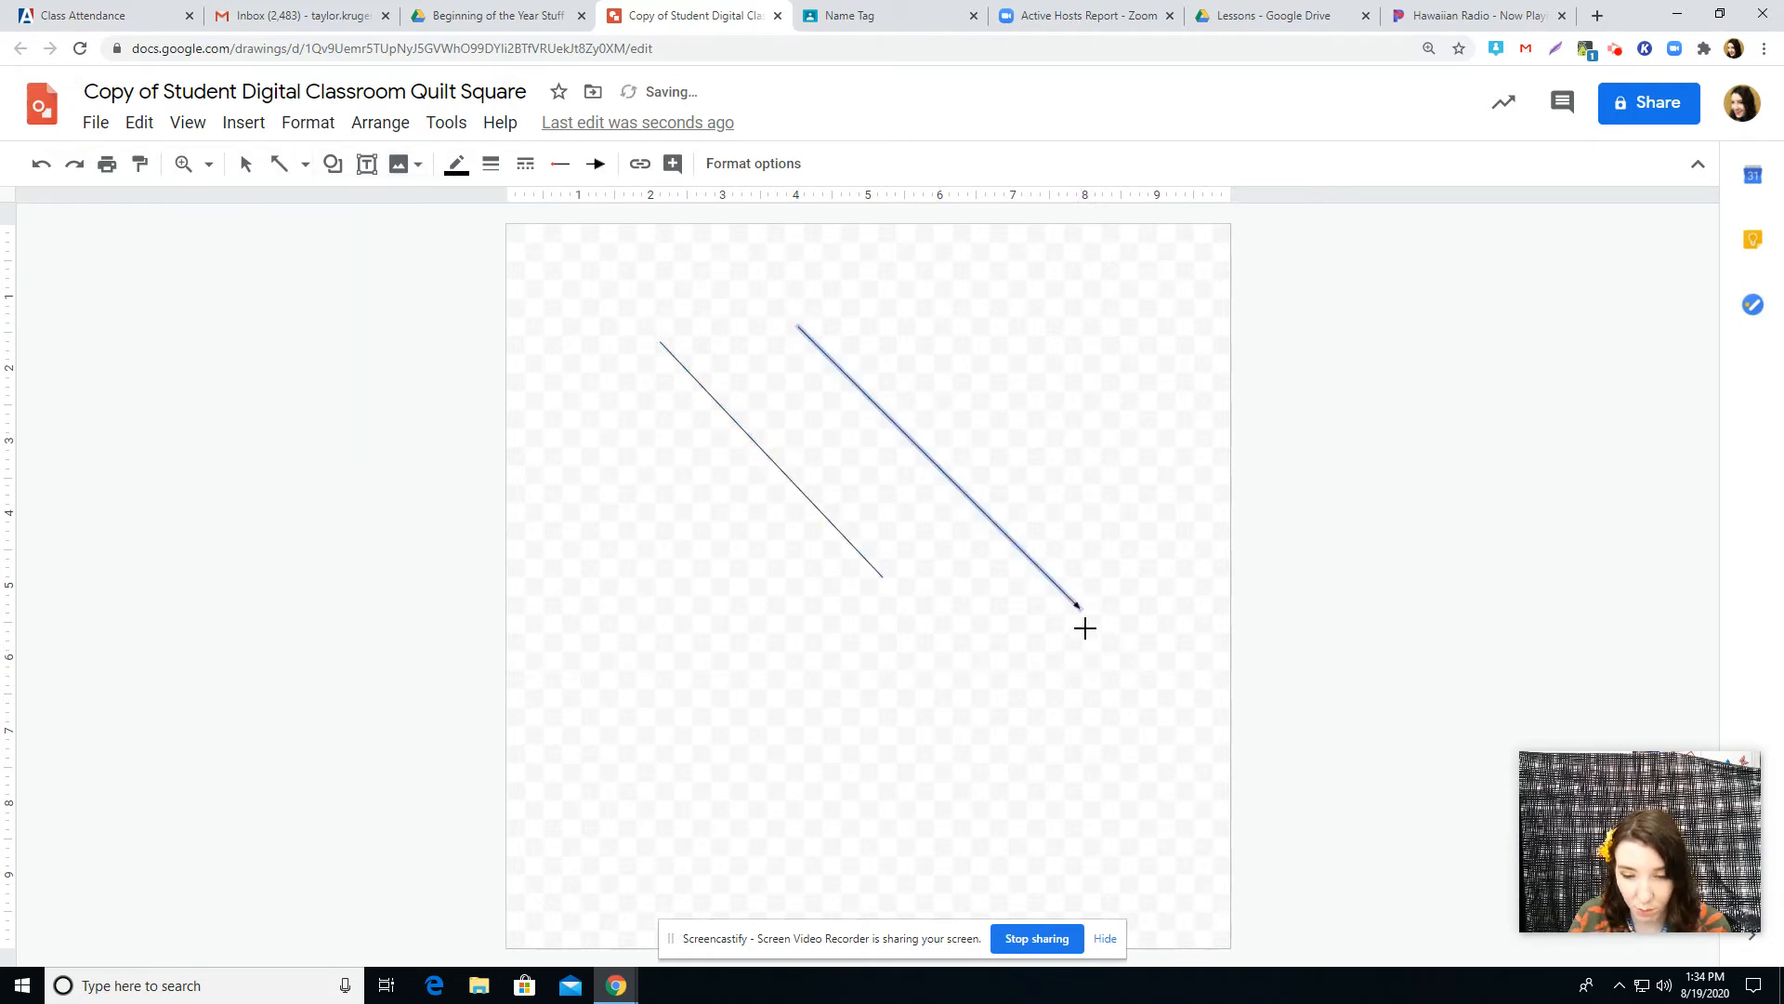
Add elbow connectors near the canvas's right edge and two curved connectors around the lower left of the straight line.
{"action": "left_click", "coordinate": [304, 165]}
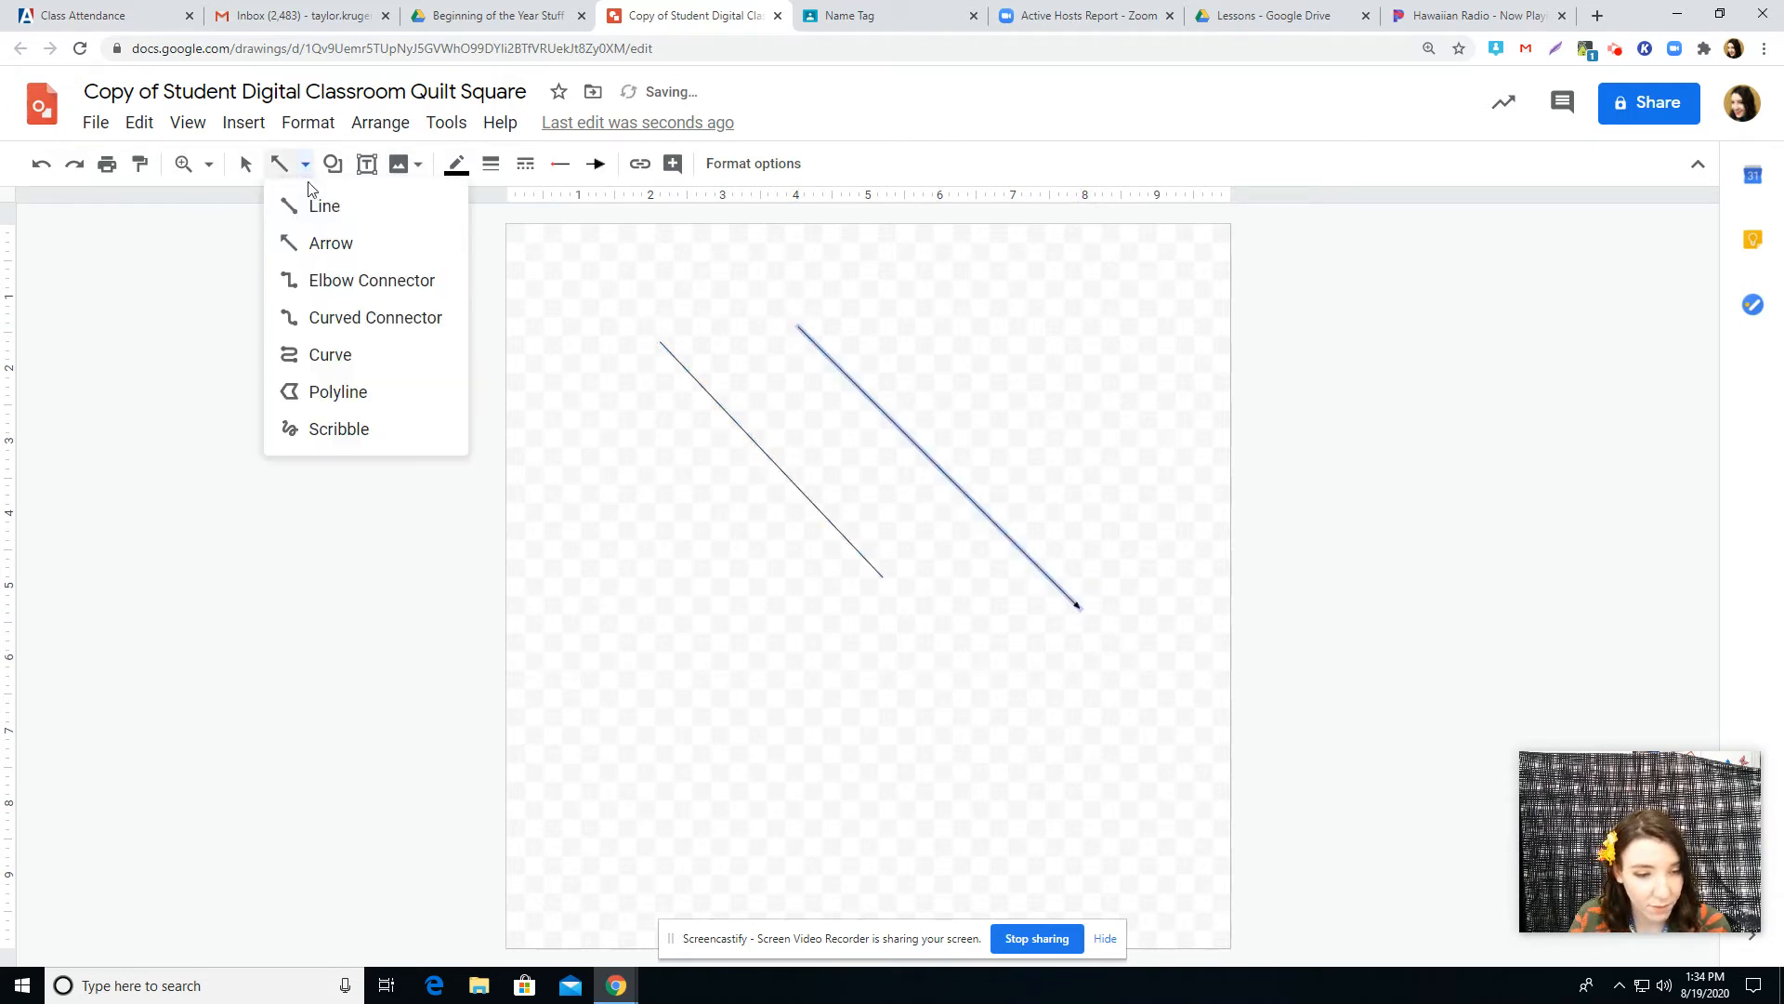
{"action": "left_click", "coordinate": [370, 279]}
{"action": "left_click_drag", "start_coordinate": [983, 284], "coordinate": [1134, 292]}
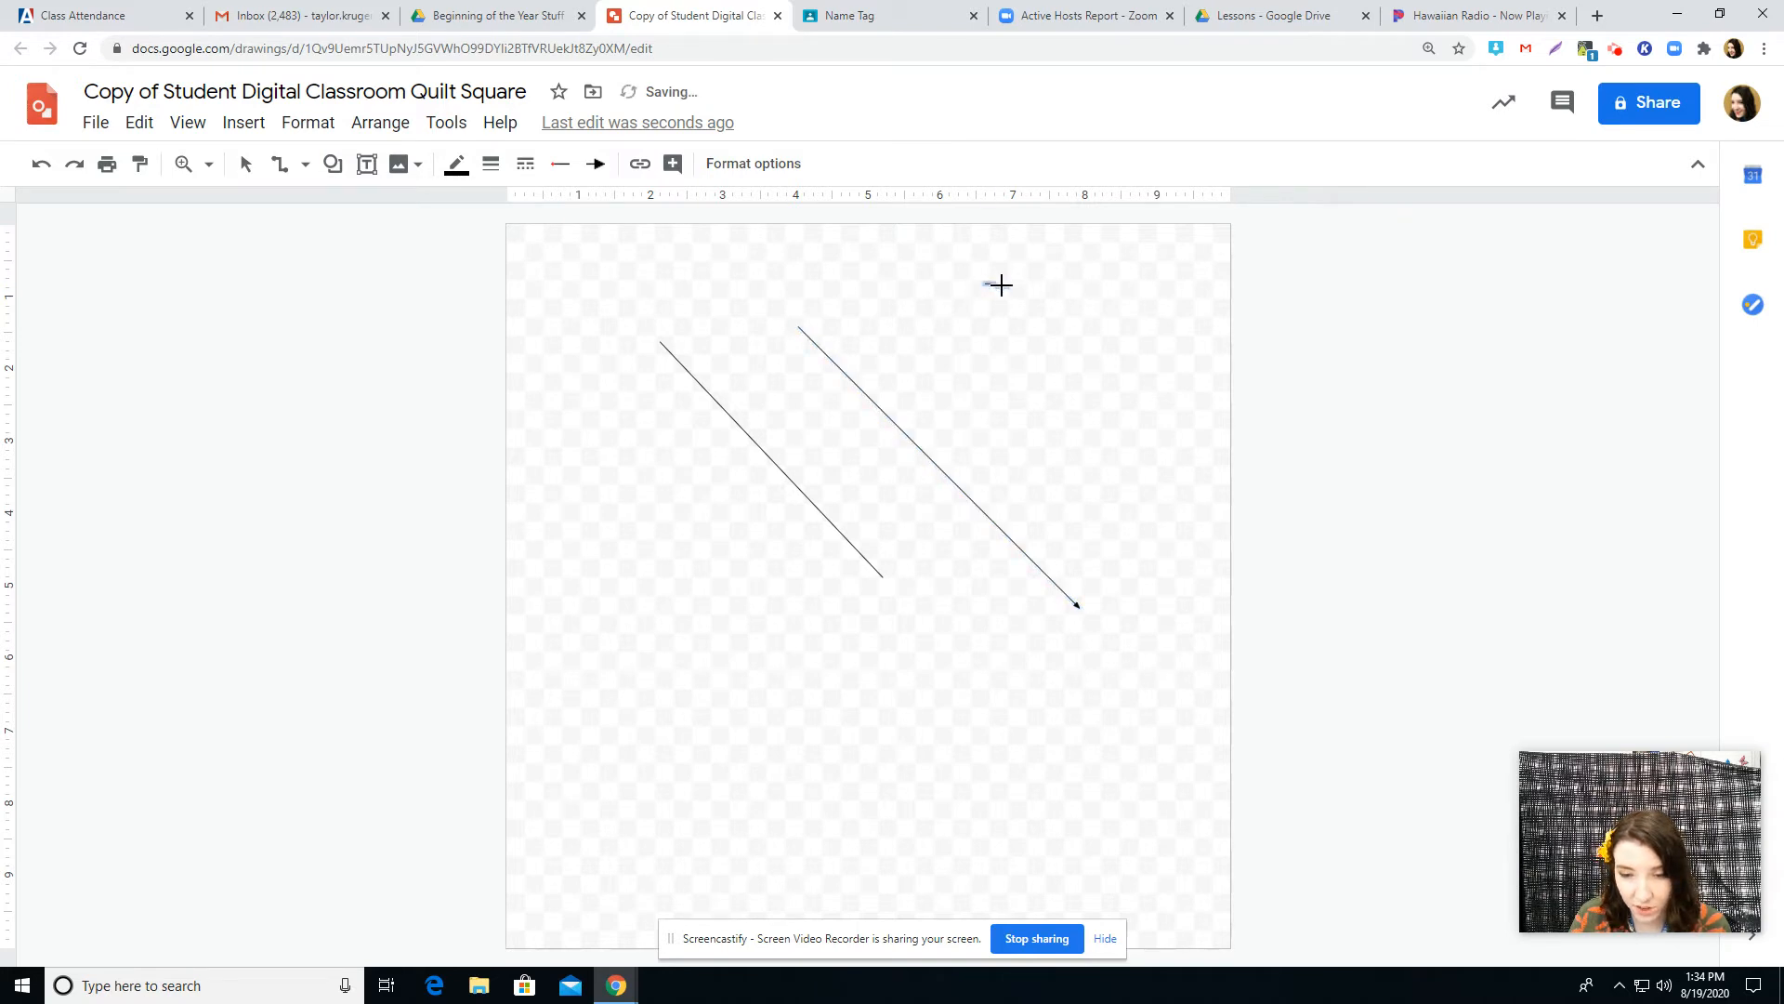
{"action": "mouse_move", "coordinate": [1000, 283]}
{"action": "left_mouse_down"}
{"action": "mouse_move", "coordinate": [1111, 316]}
{"action": "mouse_move", "coordinate": [1088, 622]}
{"action": "mouse_move", "coordinate": [988, 592]}
{"action": "left_mouse_up"}
{"action": "left_click", "coordinate": [305, 165]}
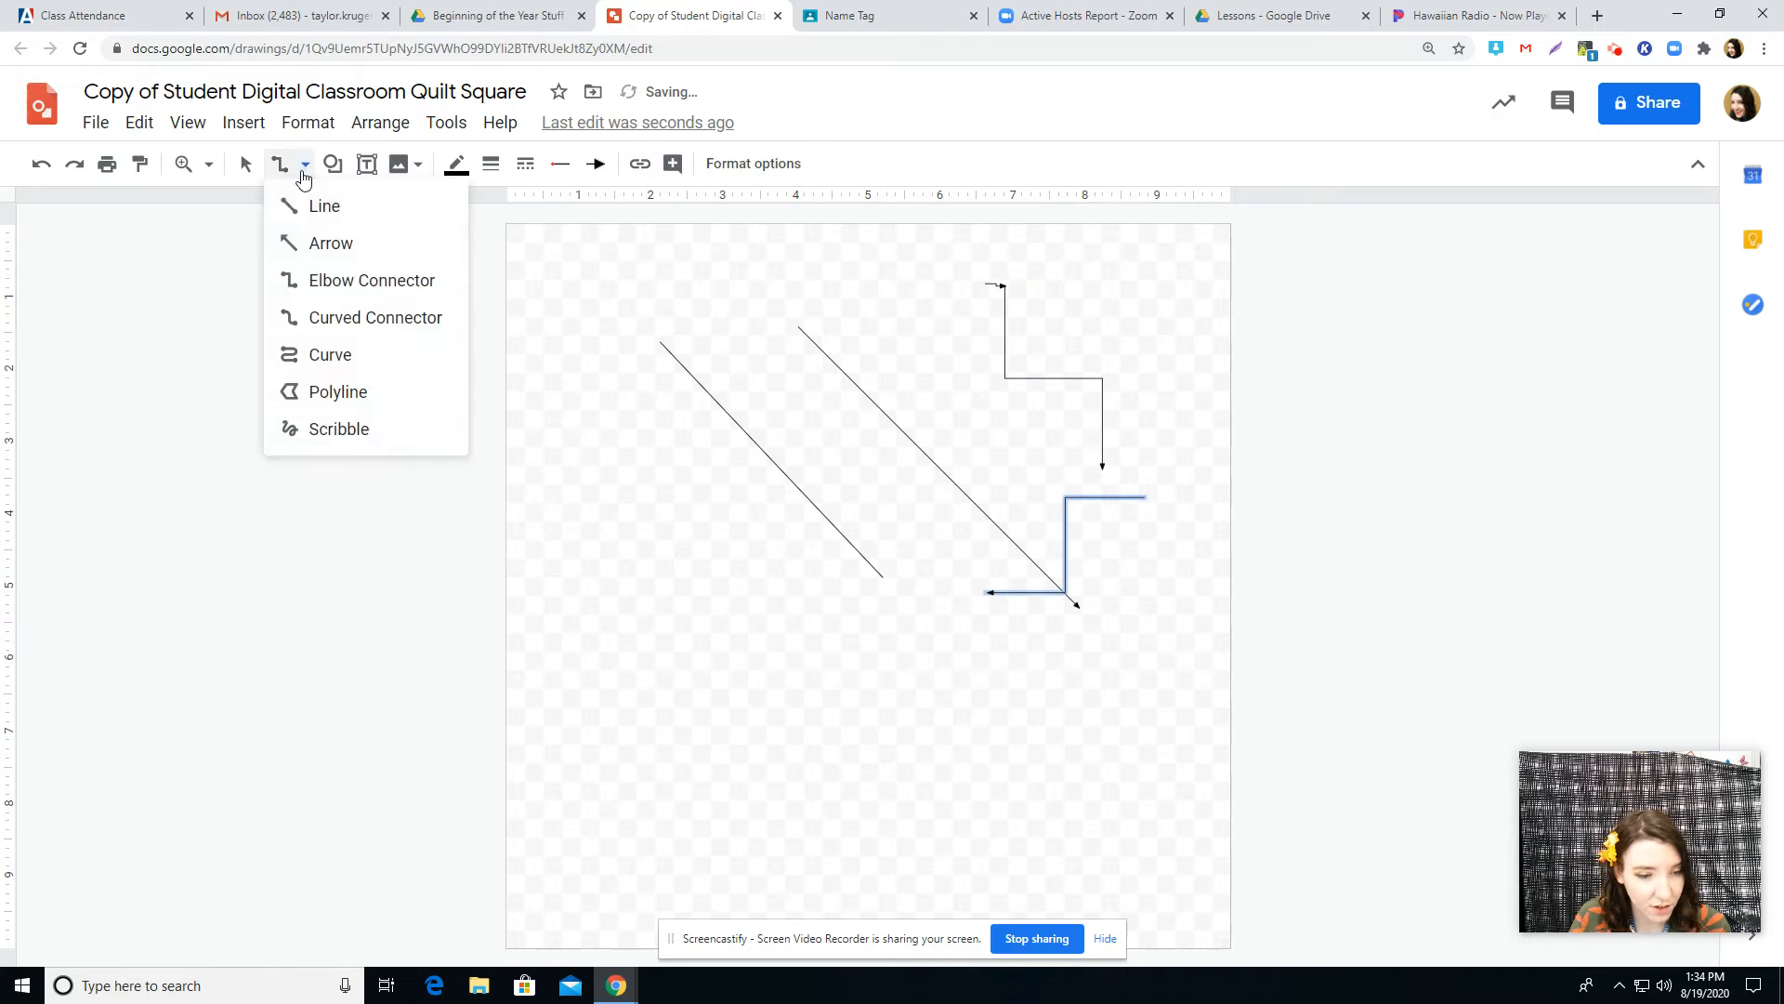
{"action": "left_click", "coordinate": [369, 315]}
{"action": "mouse_move", "coordinate": [560, 373]}
{"action": "left_mouse_down"}
{"action": "mouse_move", "coordinate": [666, 566]}
{"action": "mouse_move", "coordinate": [879, 683]}
{"action": "left_mouse_up"}
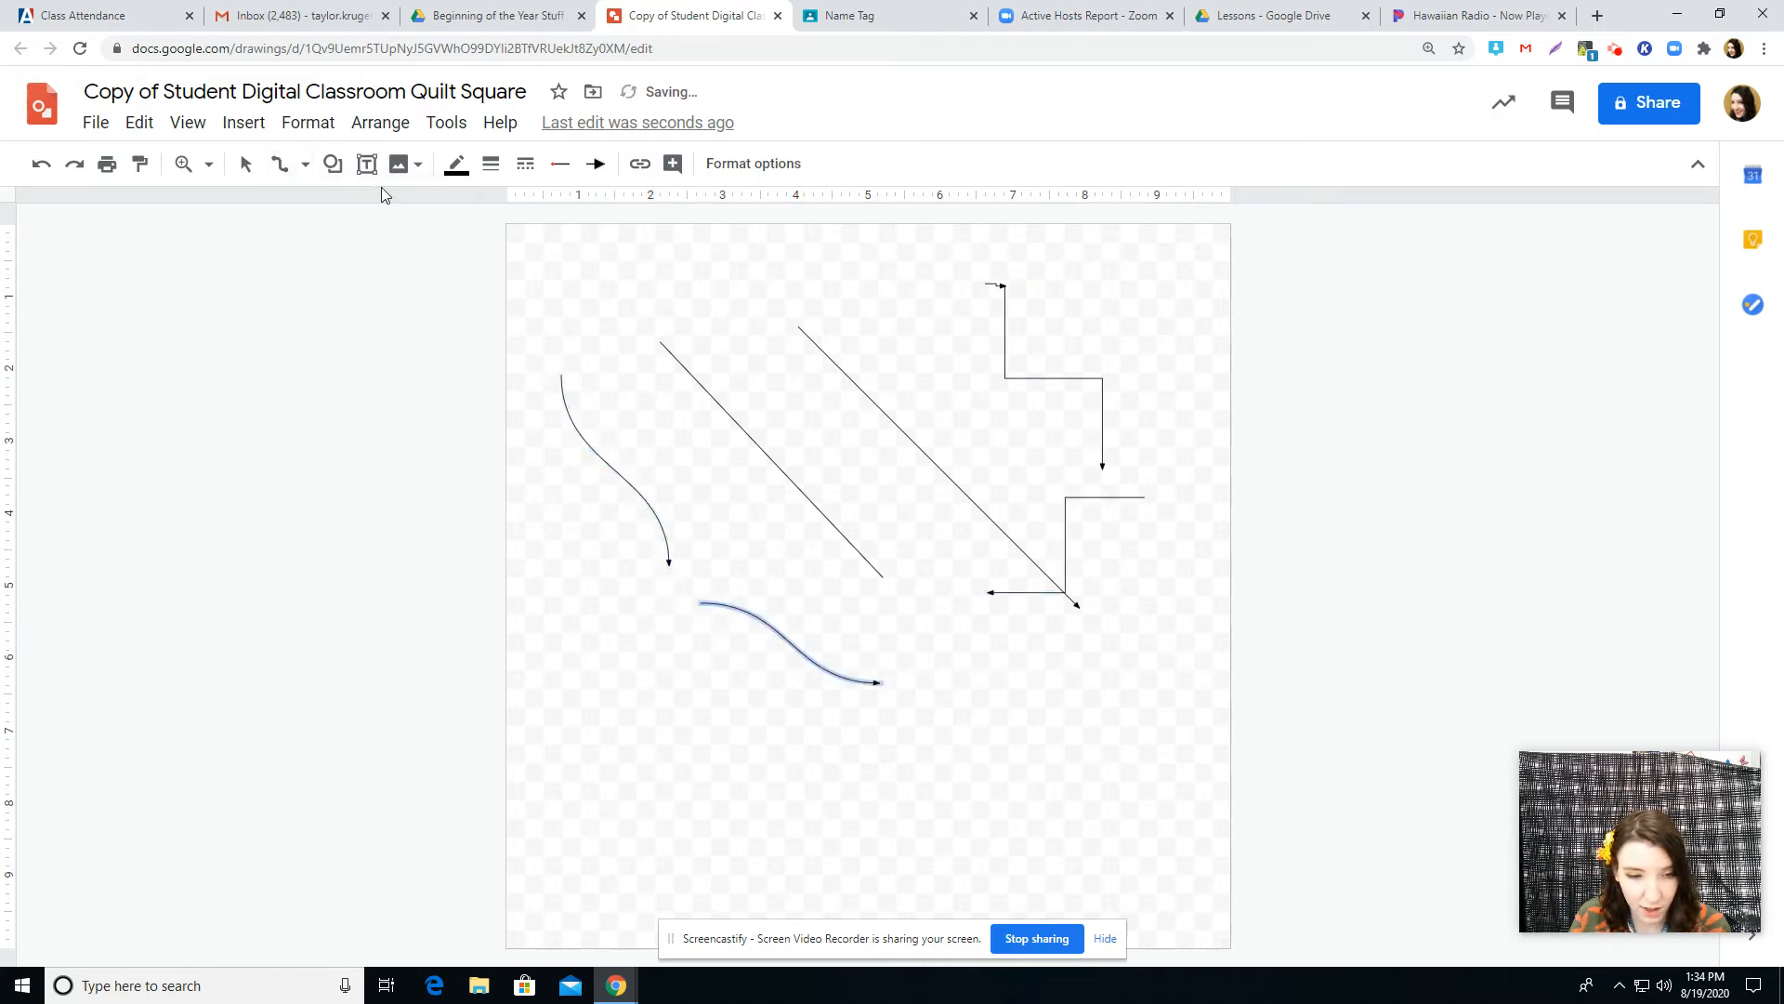
Draw a closed, rounded four-point shape with the Curve tool over the straight line in the upper canvas.
{"action": "left_click", "coordinate": [305, 166]}
{"action": "left_click", "coordinate": [370, 370]}
{"action": "left_click", "coordinate": [654, 326]}
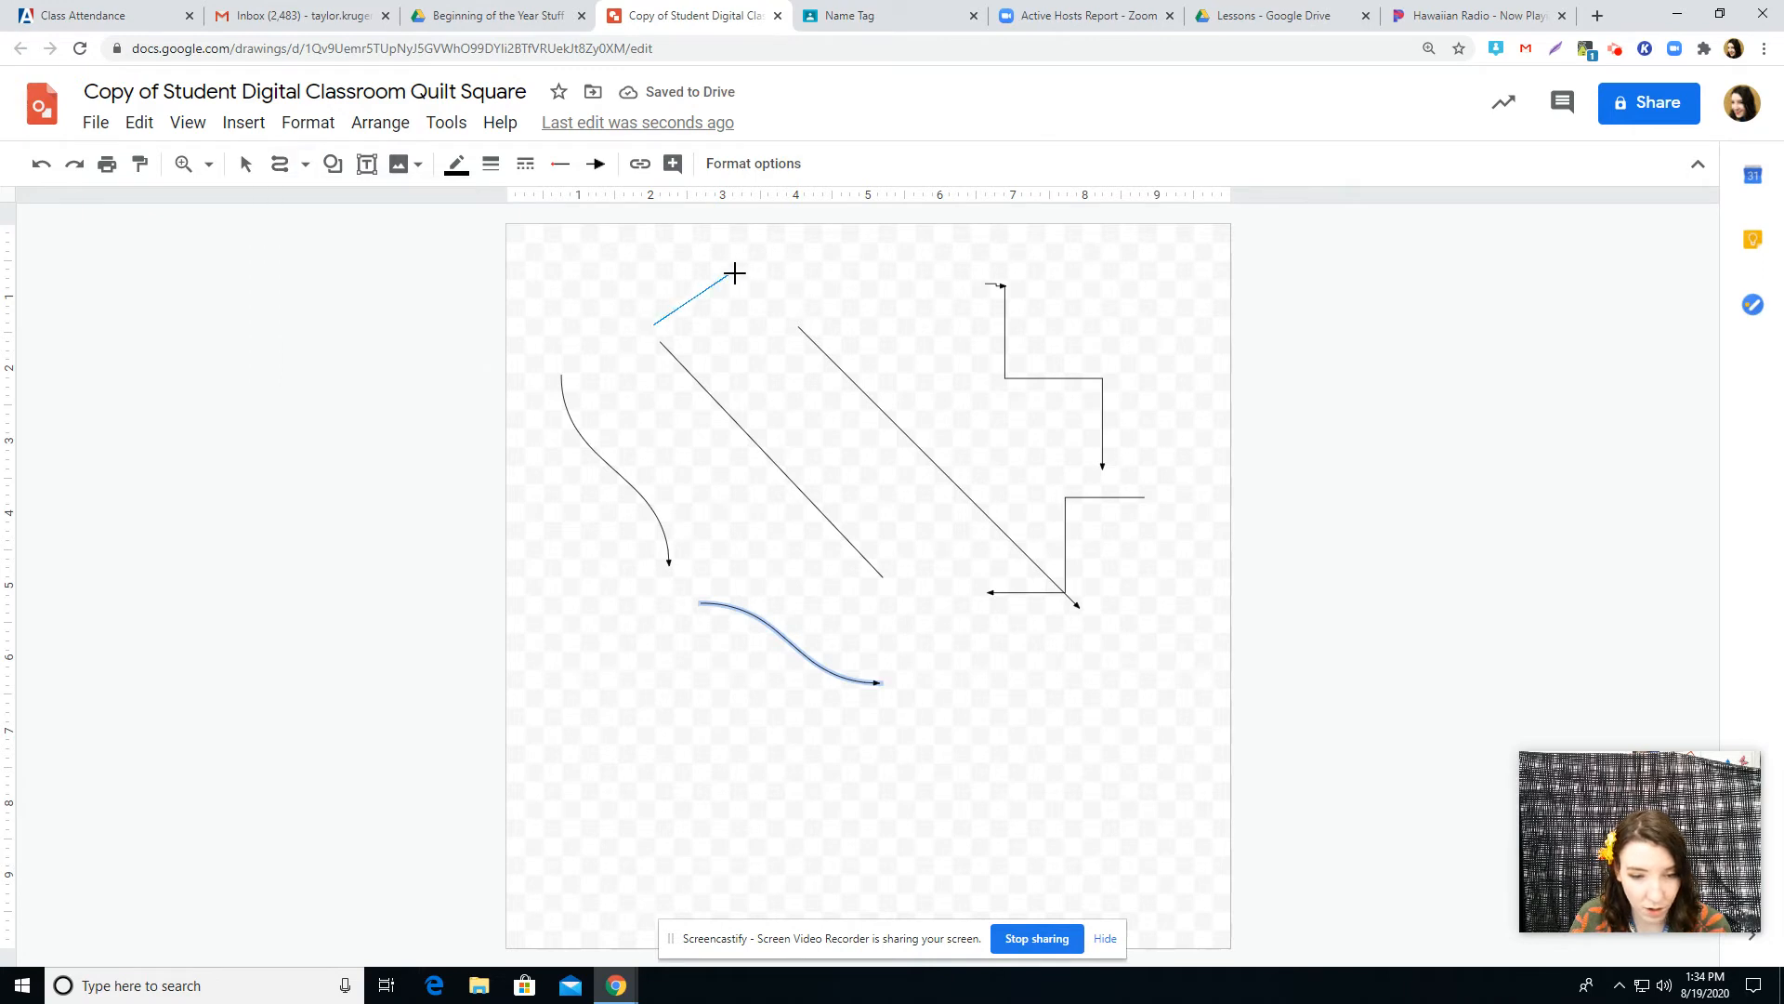
{"action": "left_click", "coordinate": [924, 310]}
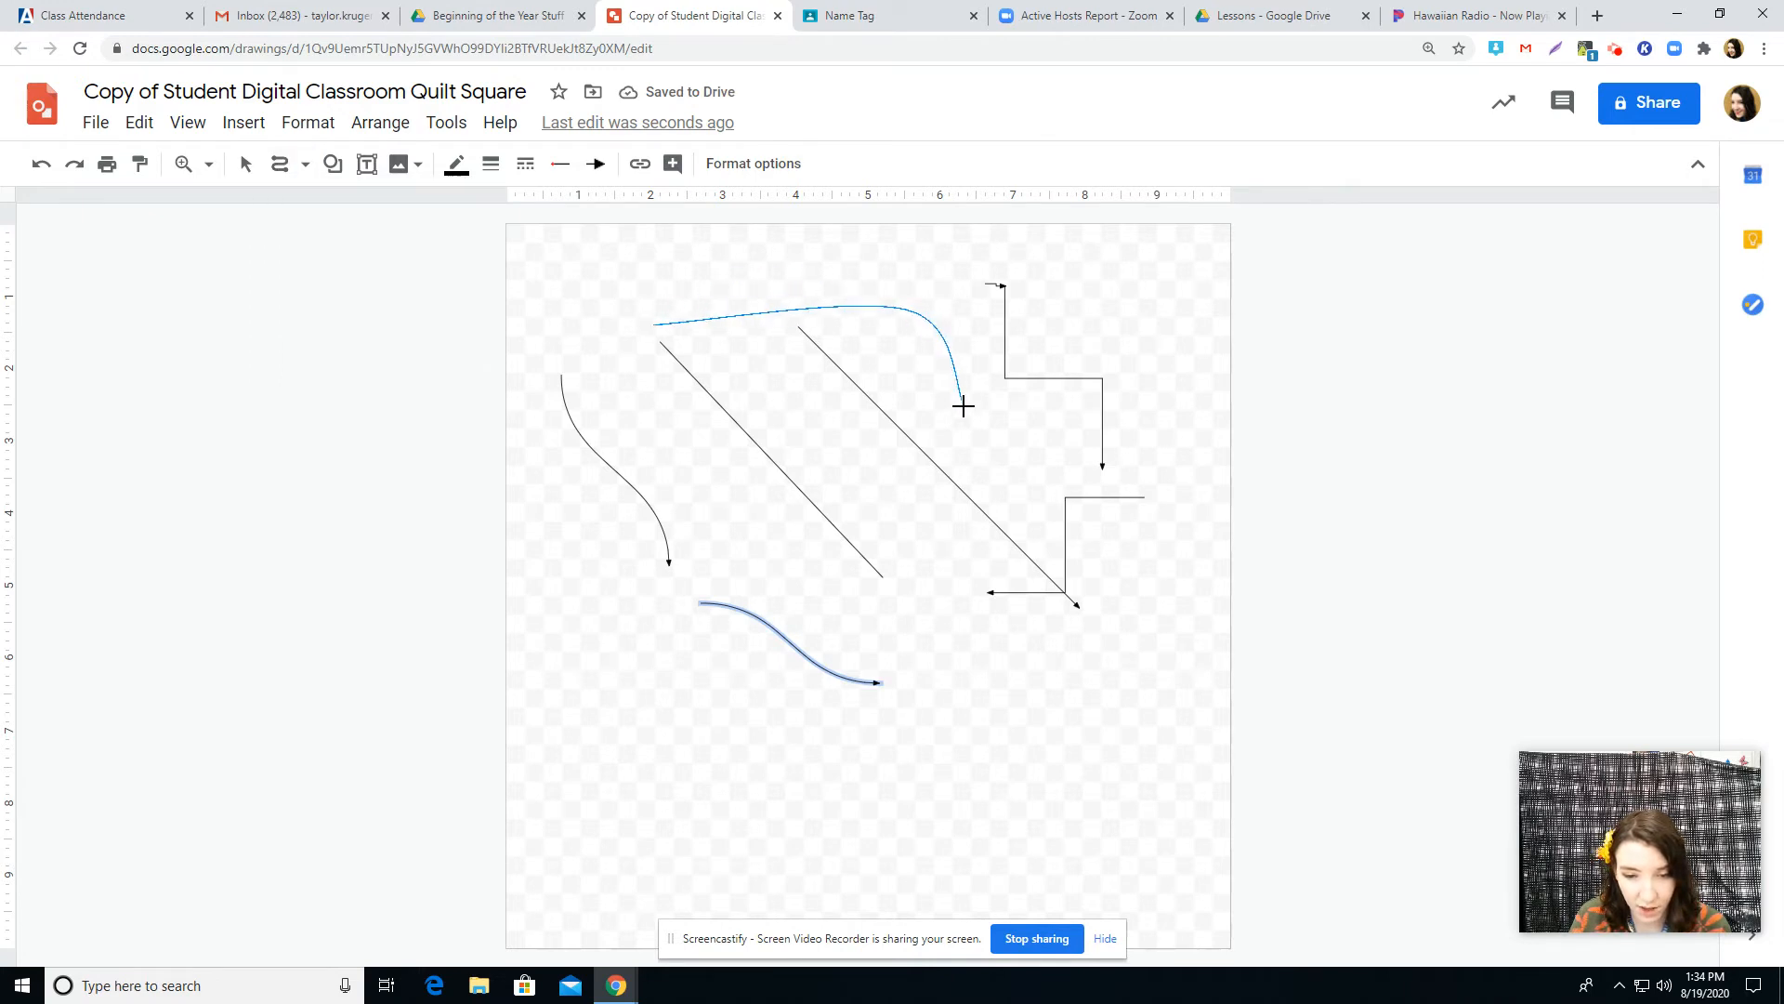
{"action": "left_click", "coordinate": [940, 588]}
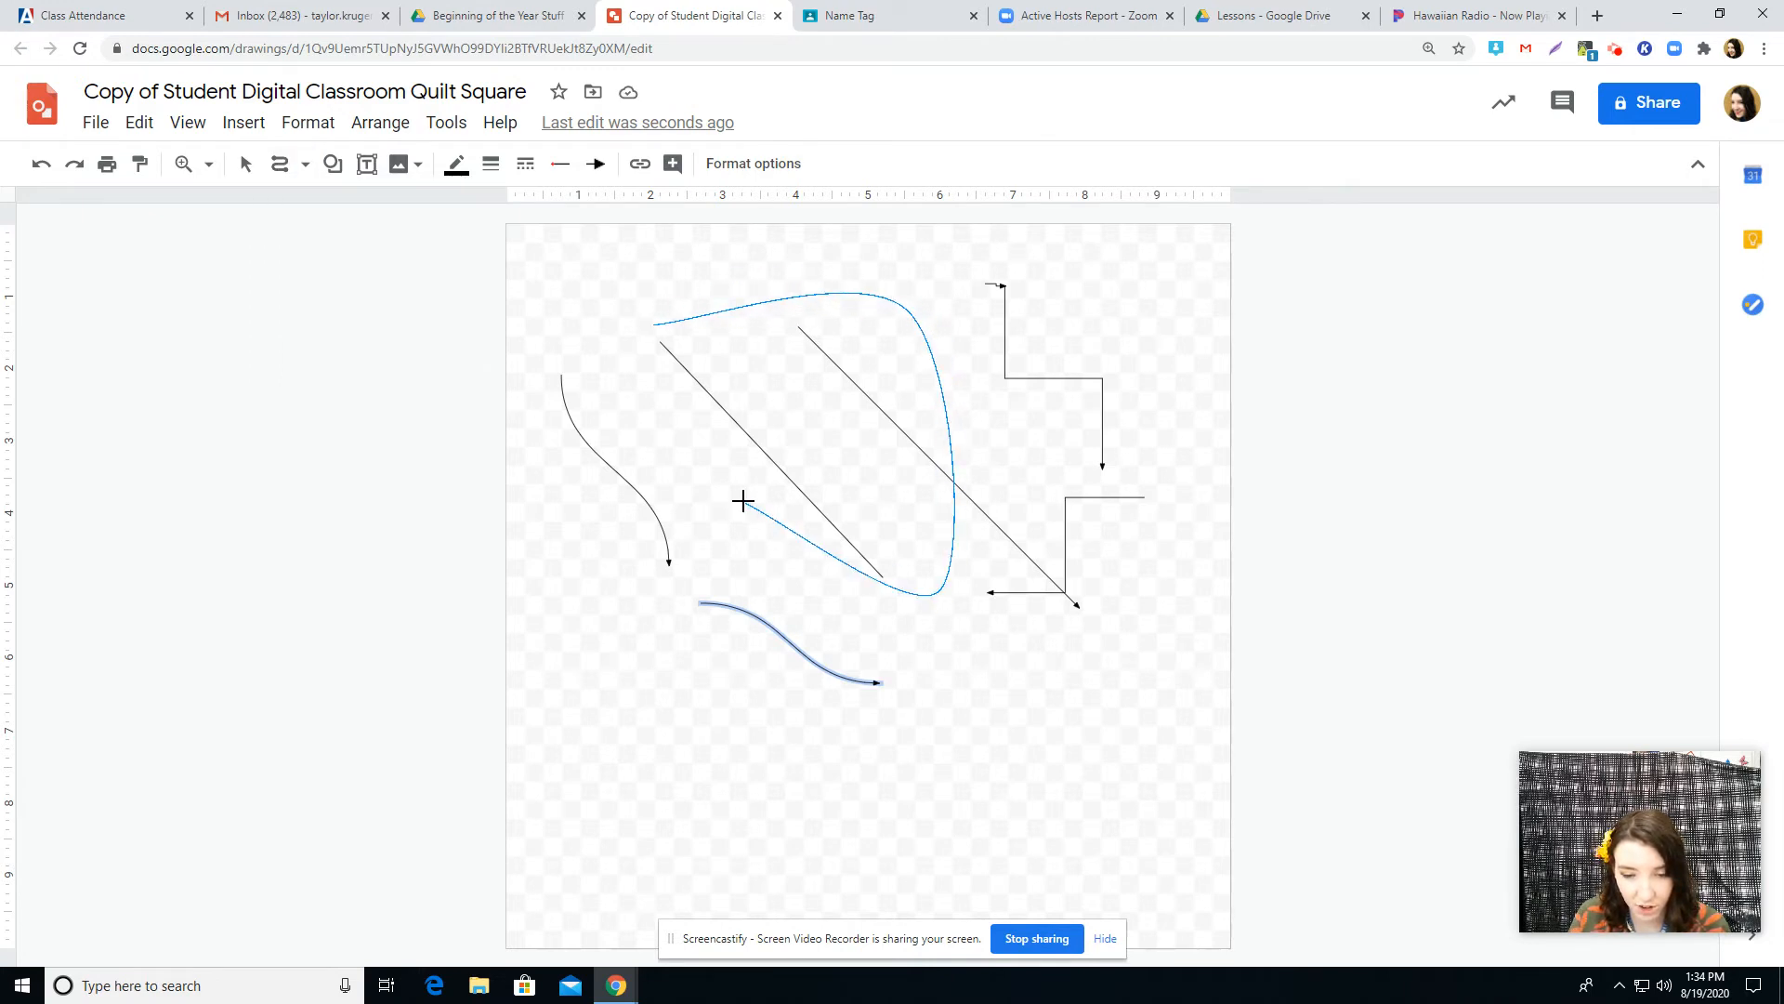
{"action": "left_click", "coordinate": [647, 321]}
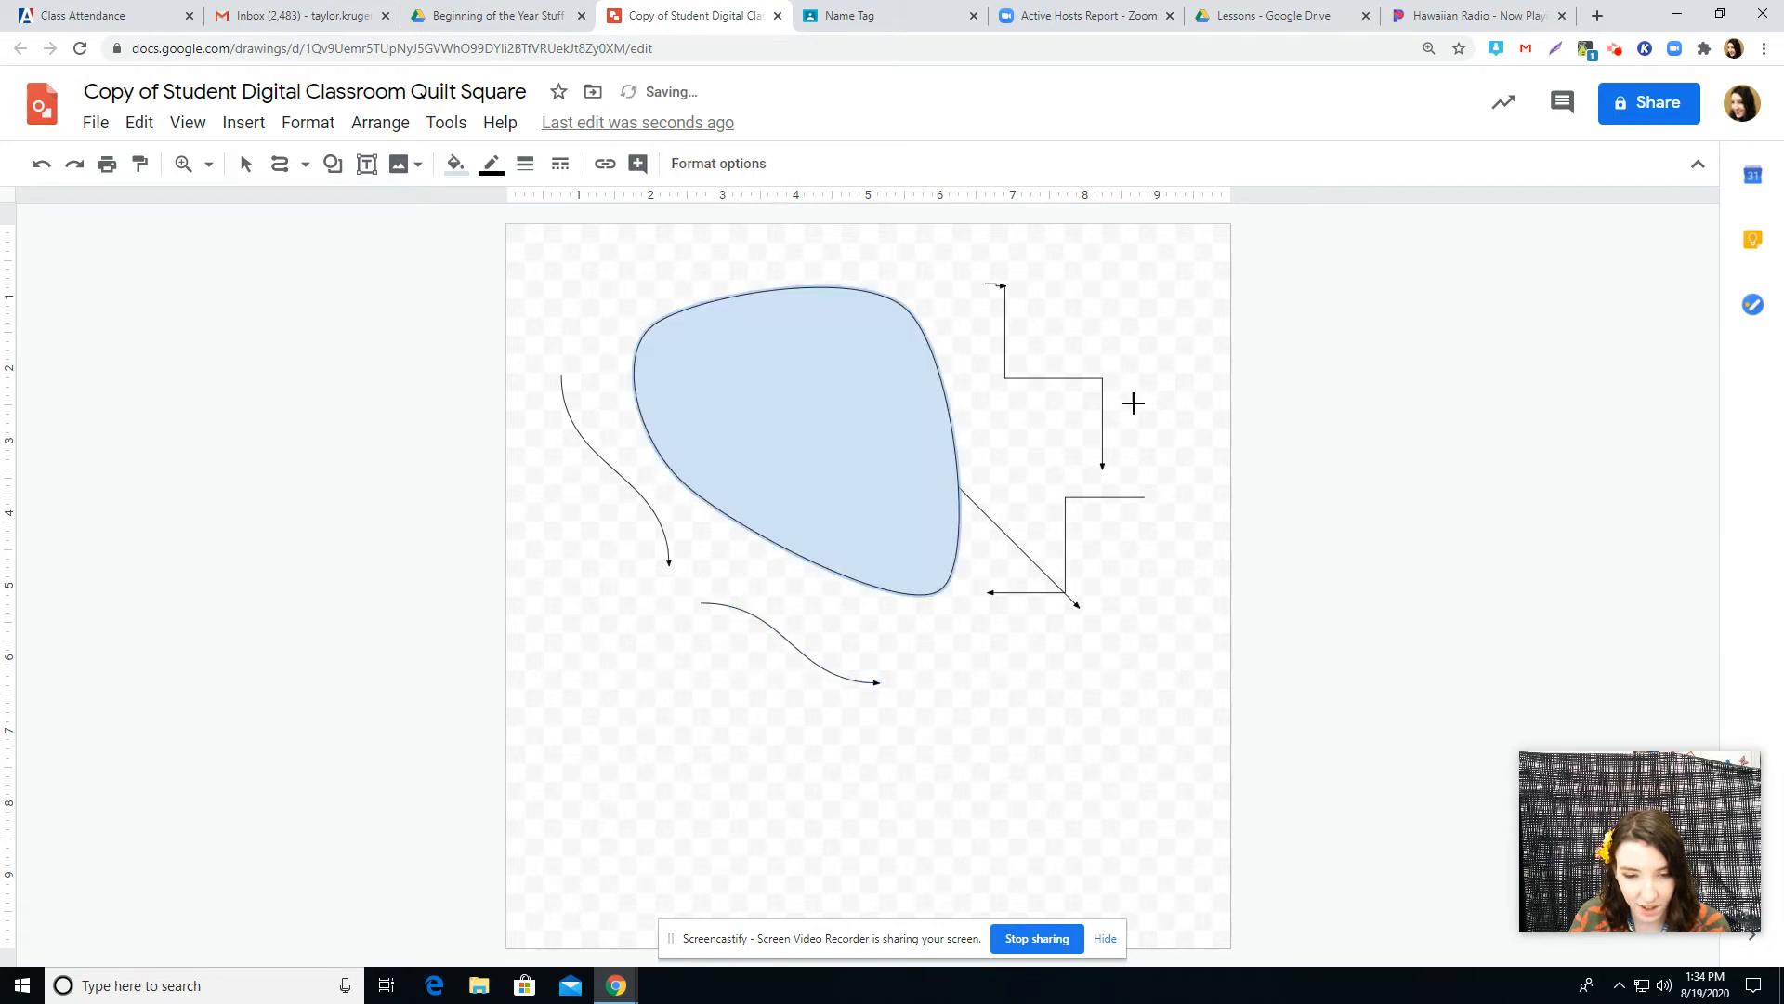
Draw a closed three-peaked crown shape with the Polyline tool along the lower part of the canvas.
{"action": "left_click", "coordinate": [303, 164]}
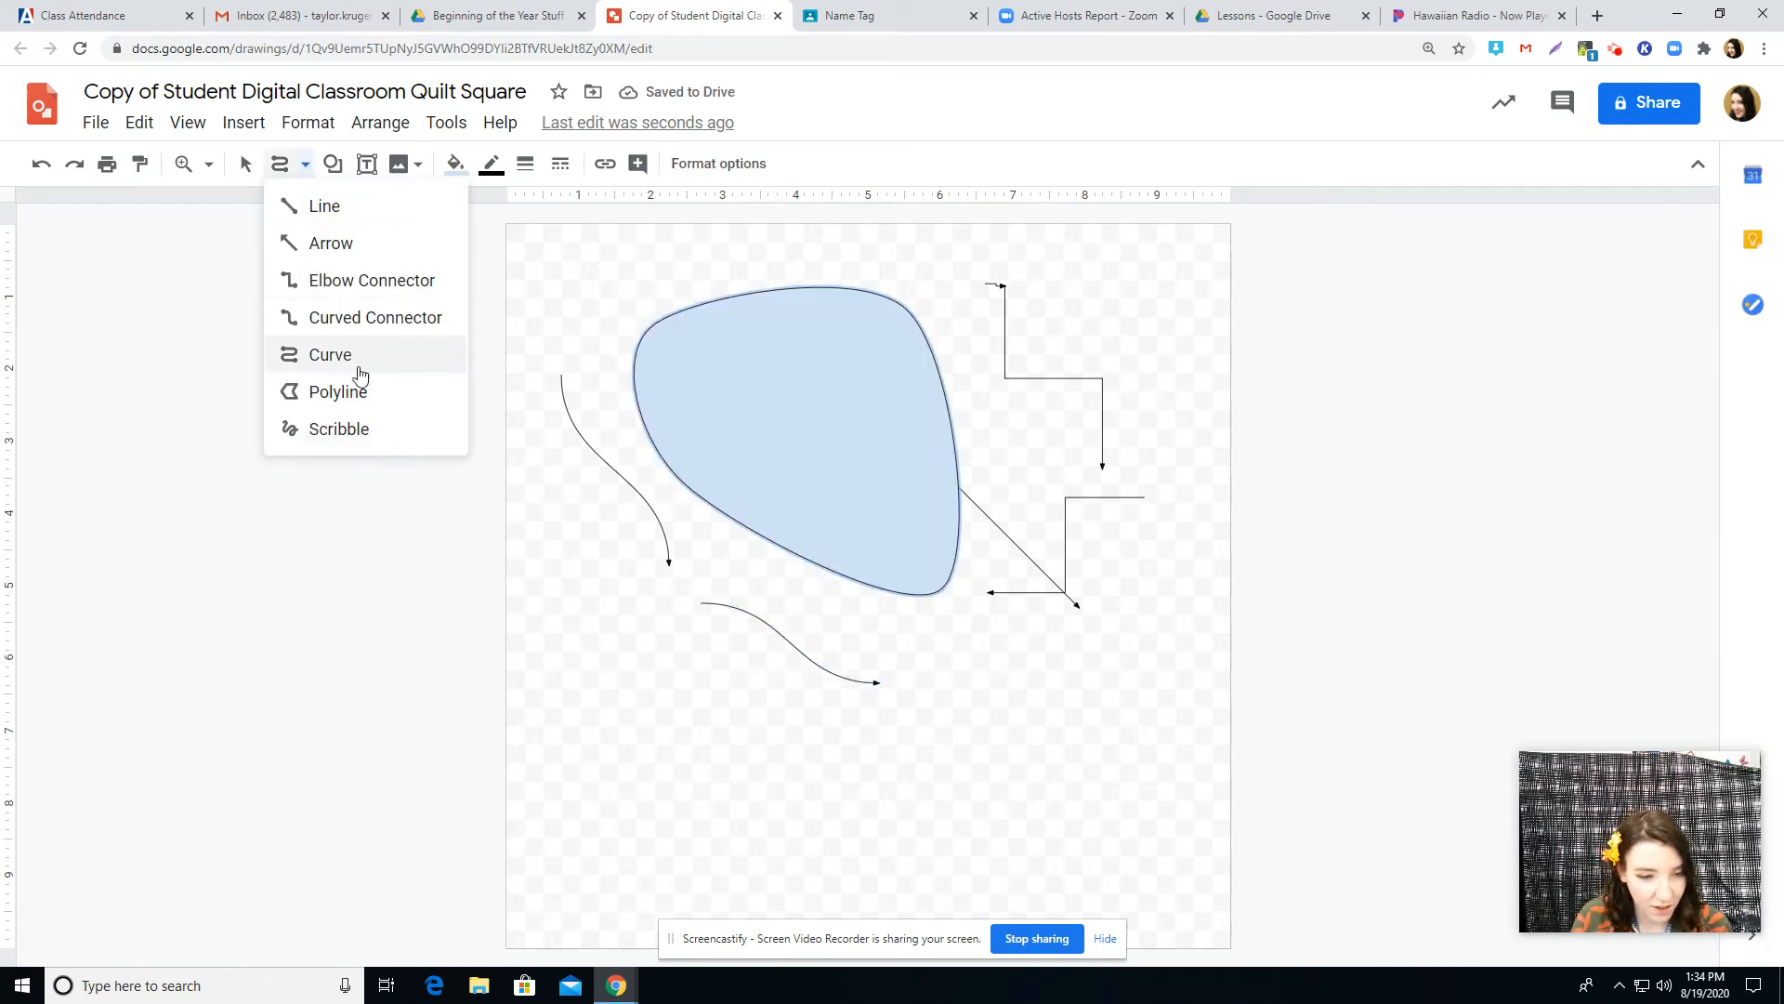
{"action": "left_click", "coordinate": [367, 390]}
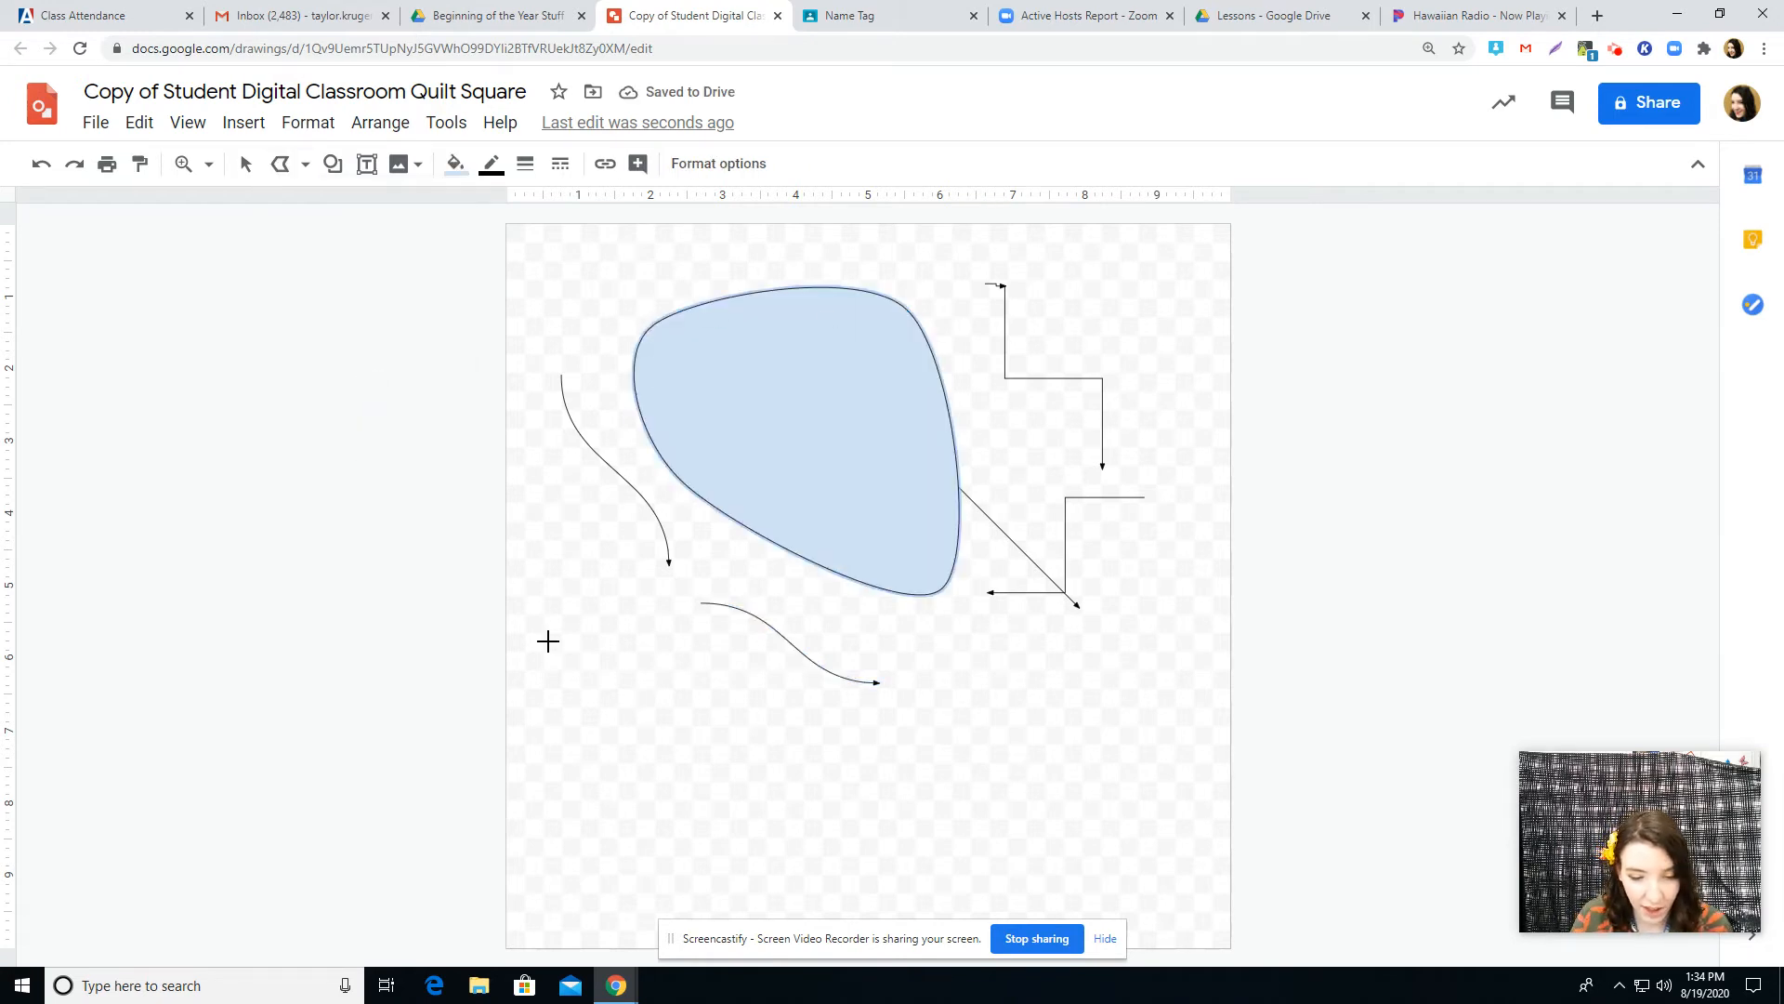
{"action": "left_click", "coordinate": [576, 740]}
{"action": "left_click", "coordinate": [591, 894]}
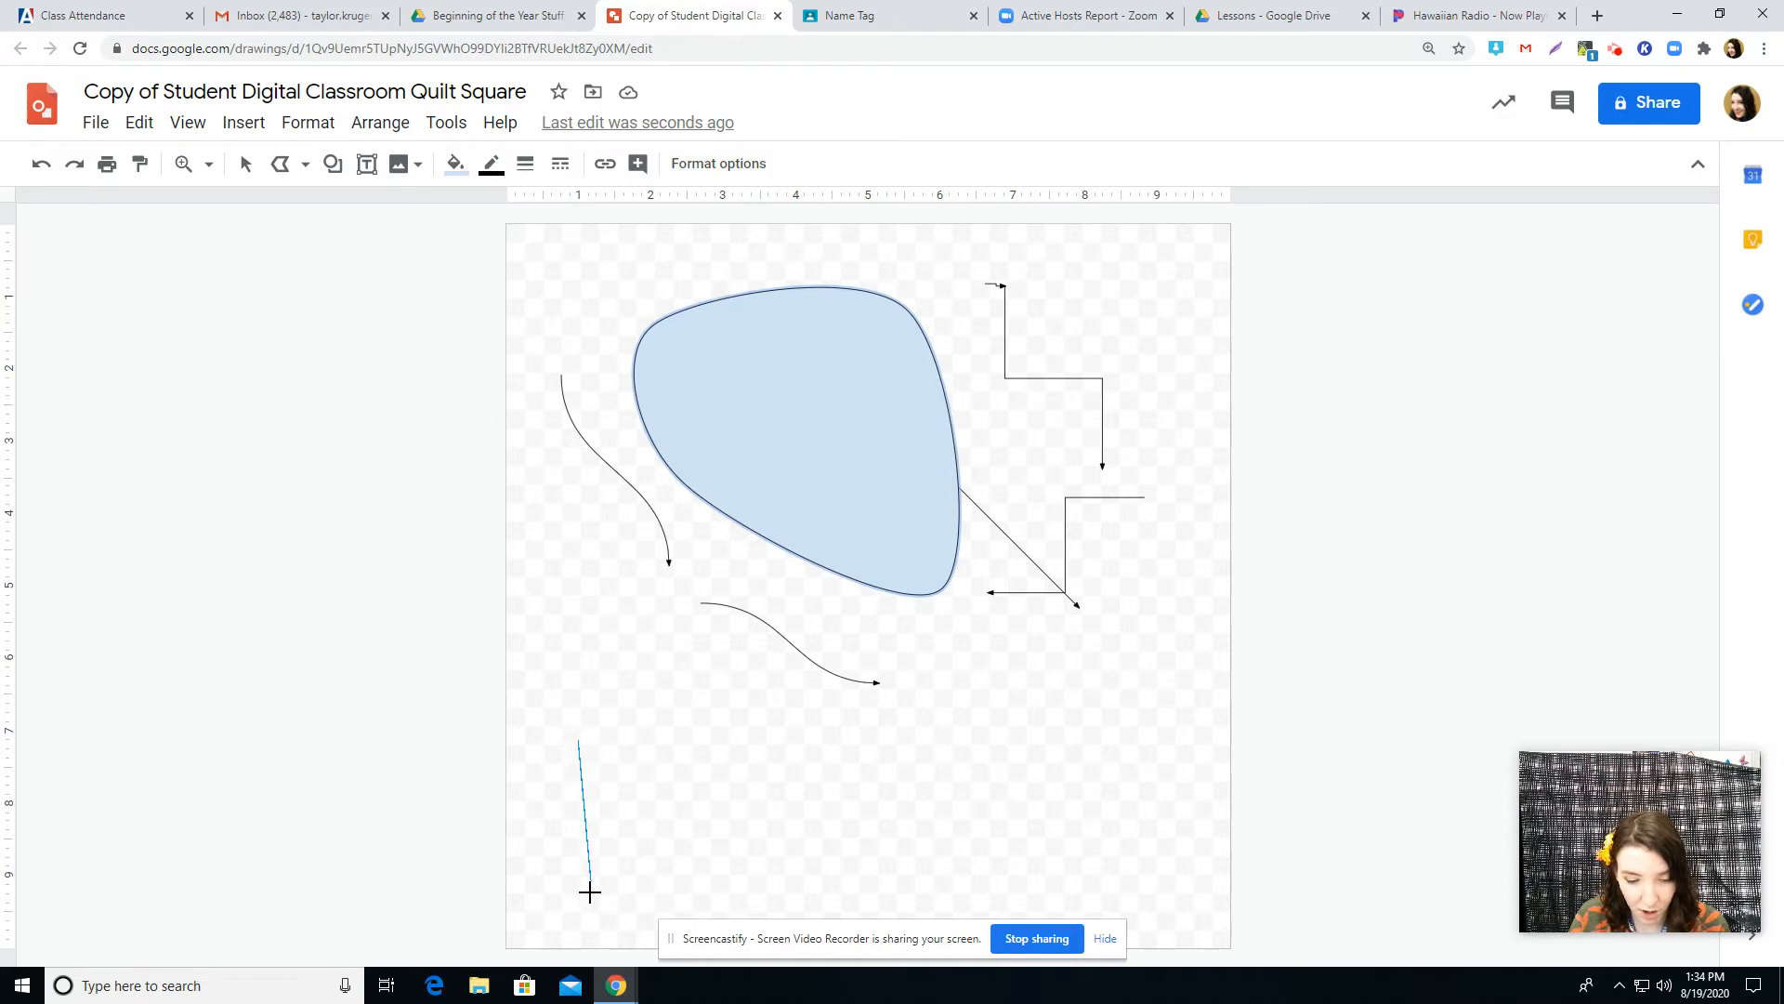
{"action": "left_click", "coordinate": [1021, 897]}
{"action": "left_click", "coordinate": [1041, 720]}
{"action": "left_click", "coordinate": [939, 849]}
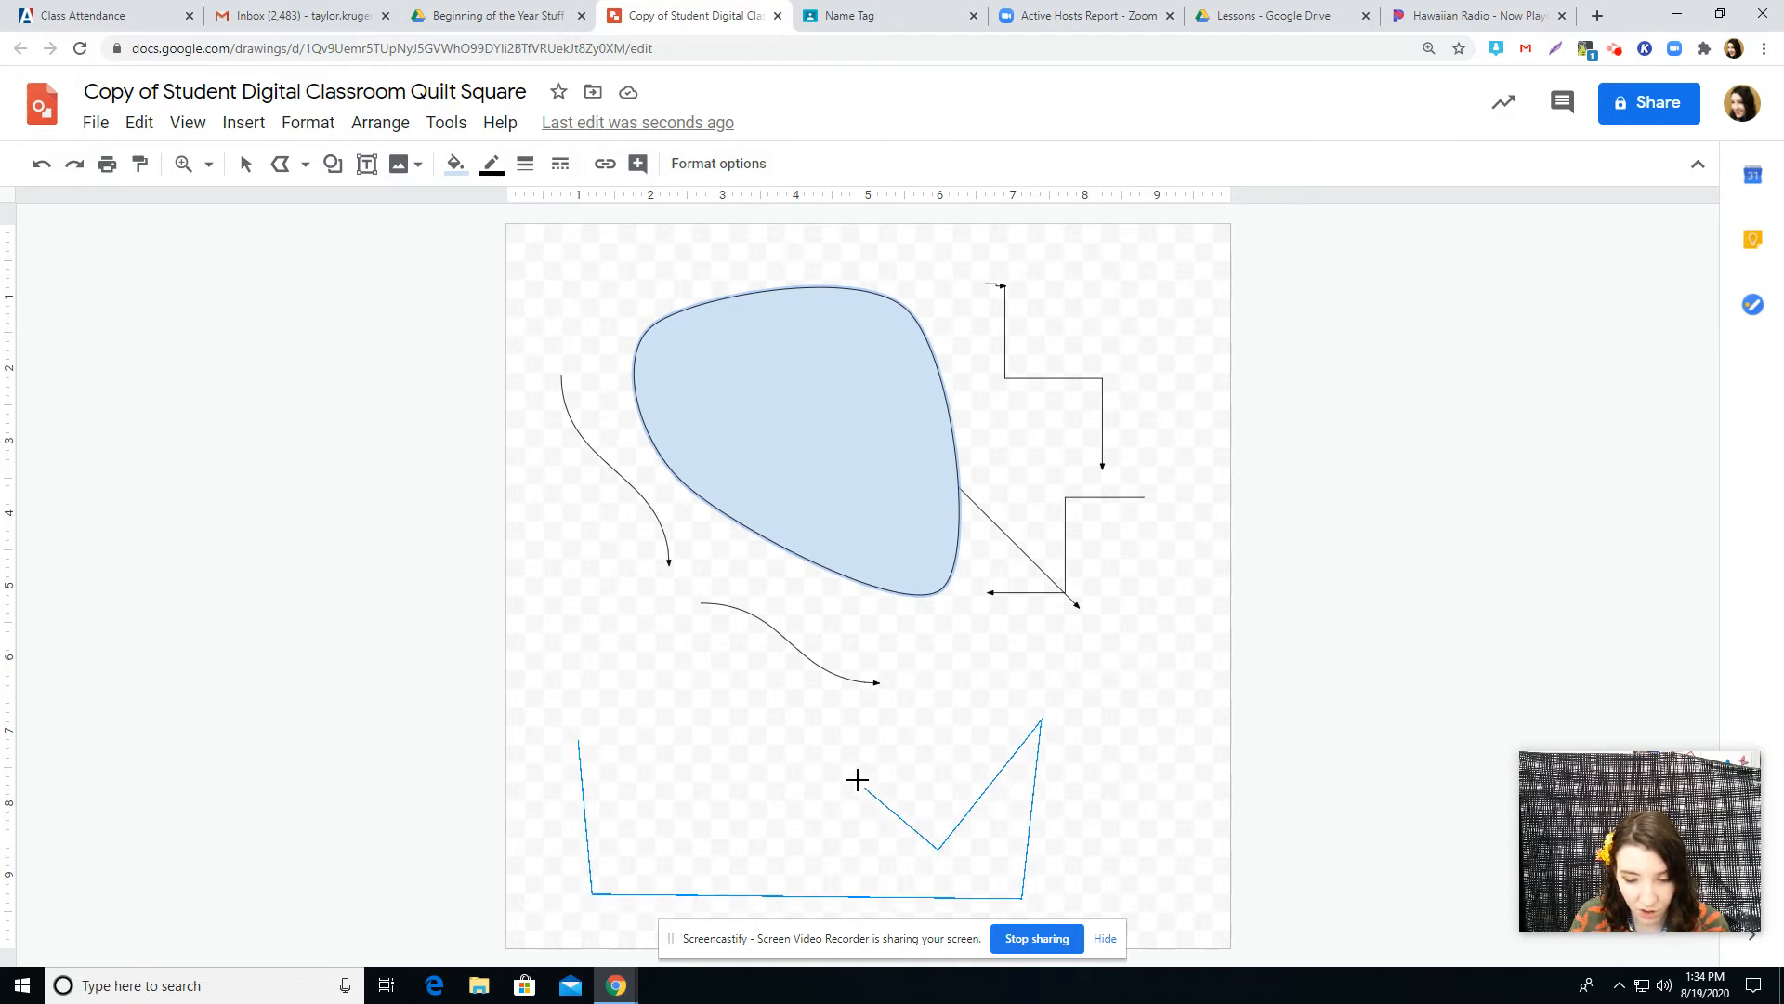
{"action": "left_click", "coordinate": [825, 728]}
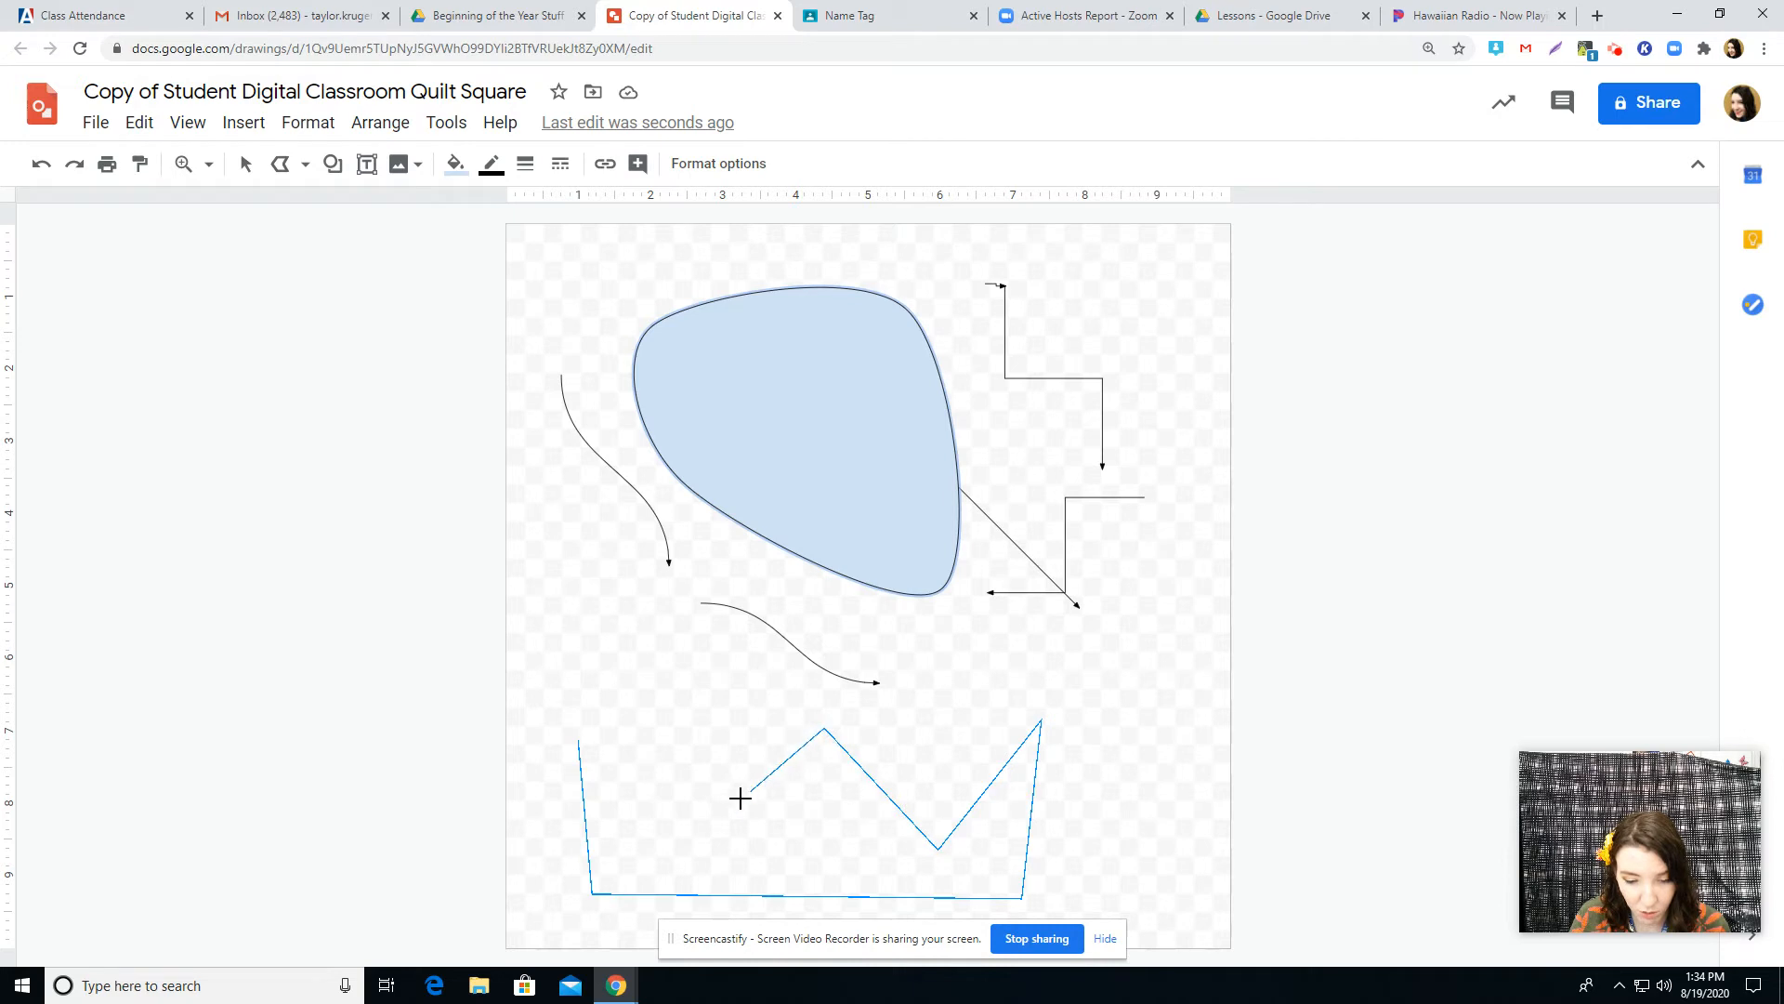
{"action": "left_click", "coordinate": [684, 843]}
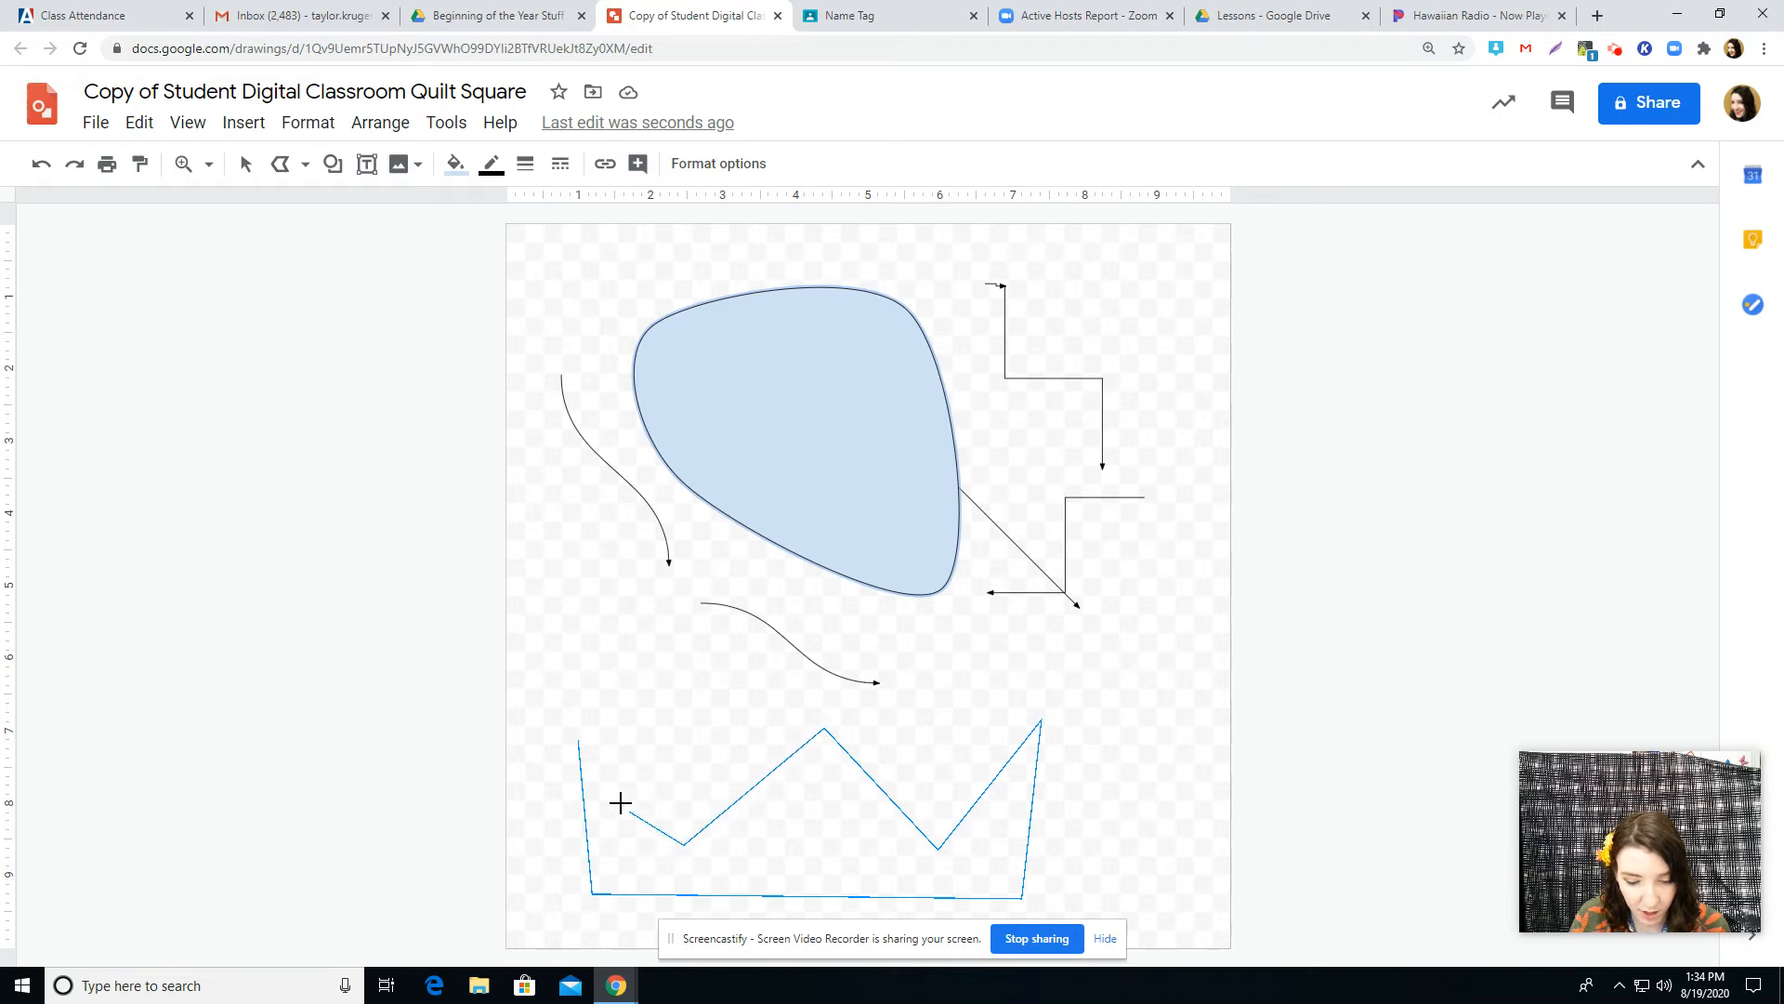
{"action": "left_click", "coordinate": [578, 739]}
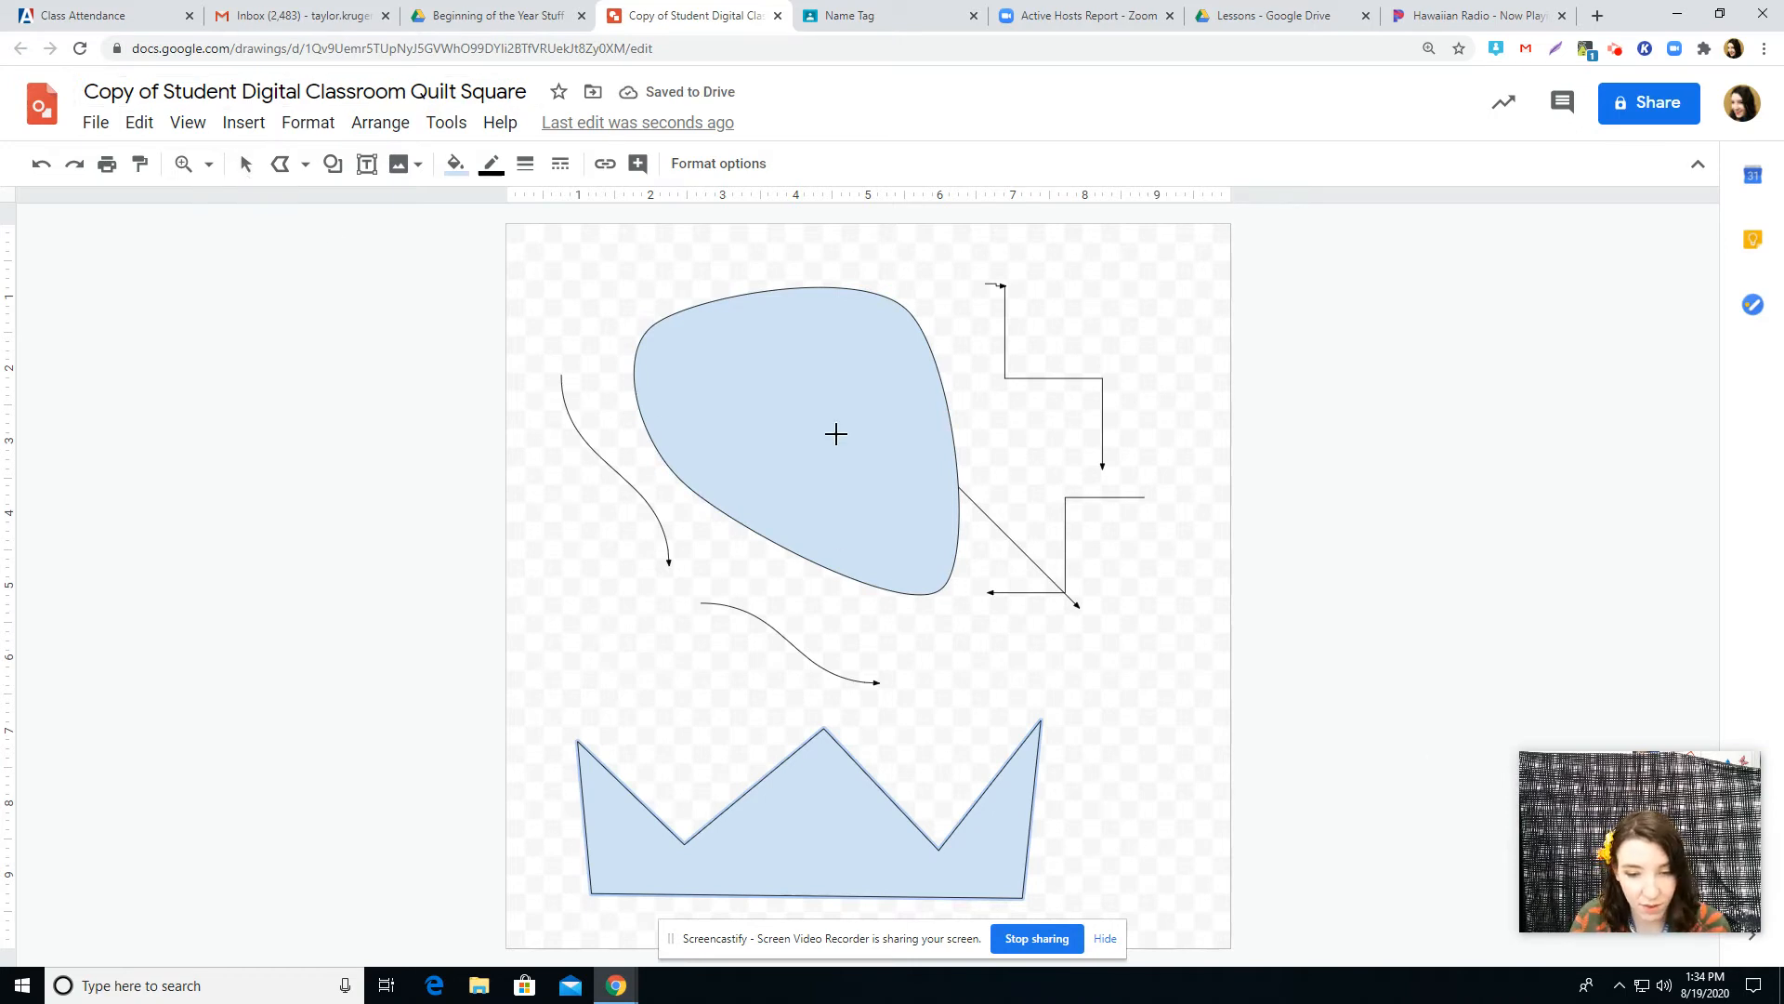
Delete all the lines, connectors and shapes drawn on the canvas.
{"action": "left_click", "coordinate": [245, 166]}
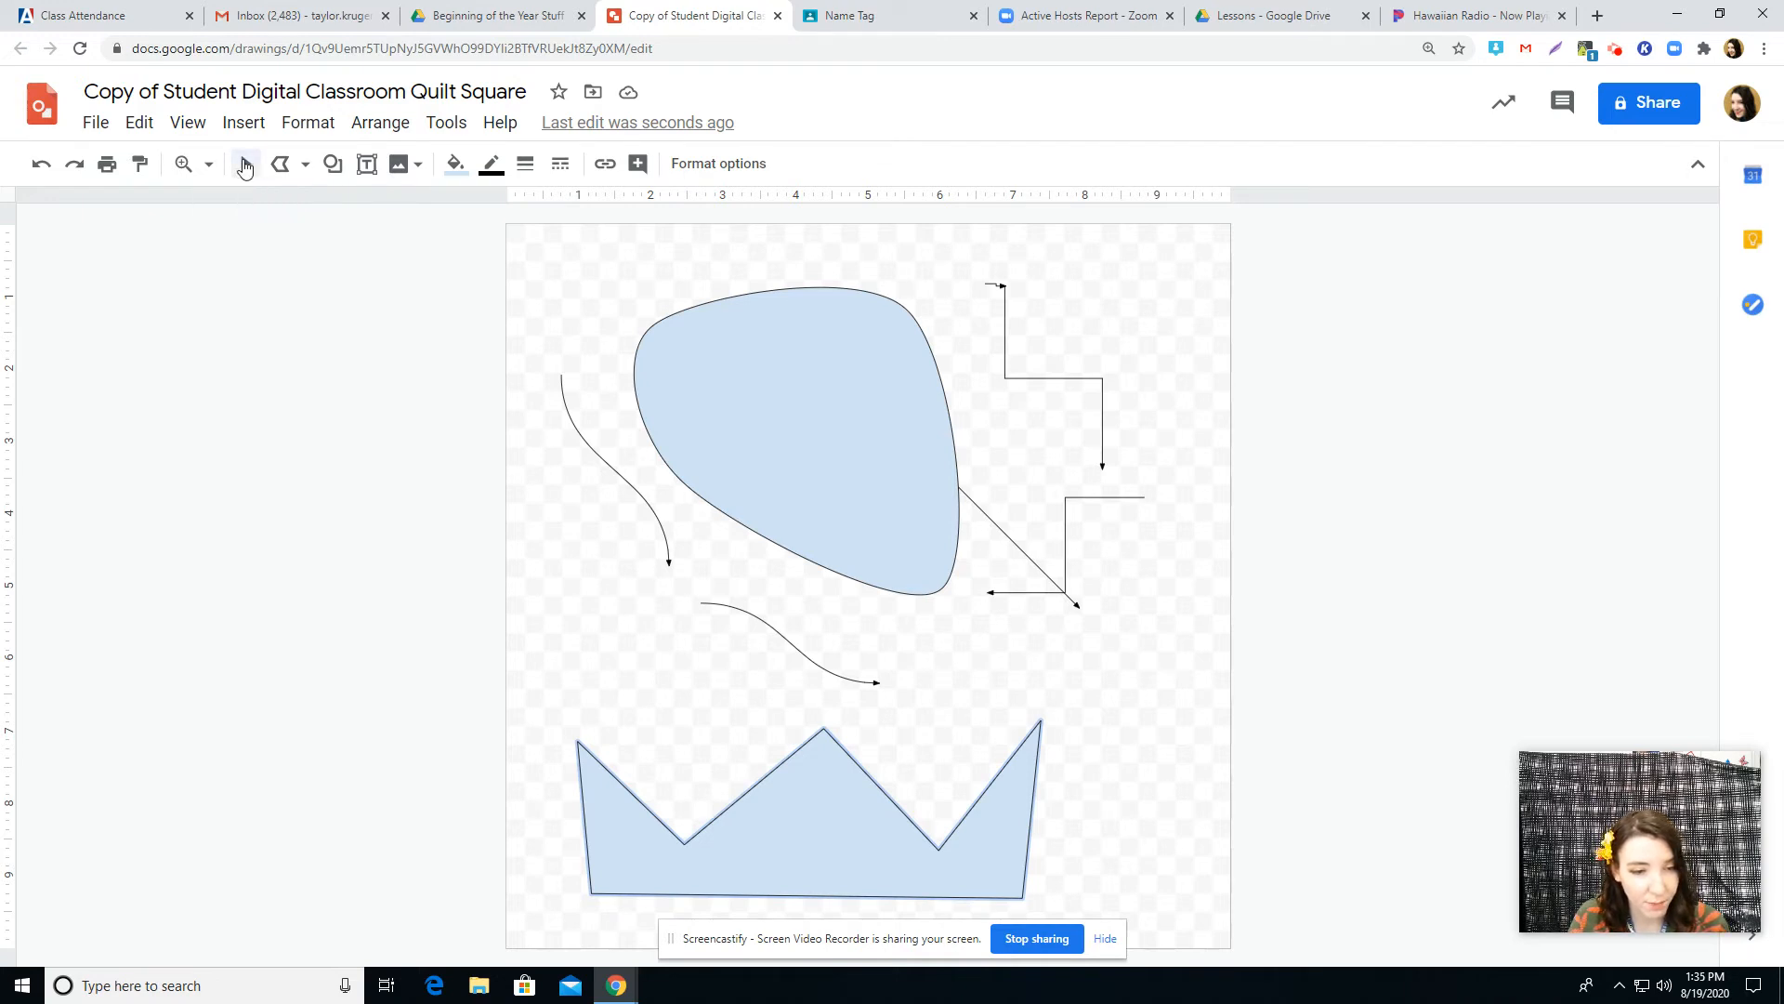
{"action": "left_click_drag", "start_coordinate": [513, 232], "coordinate": [1197, 931]}
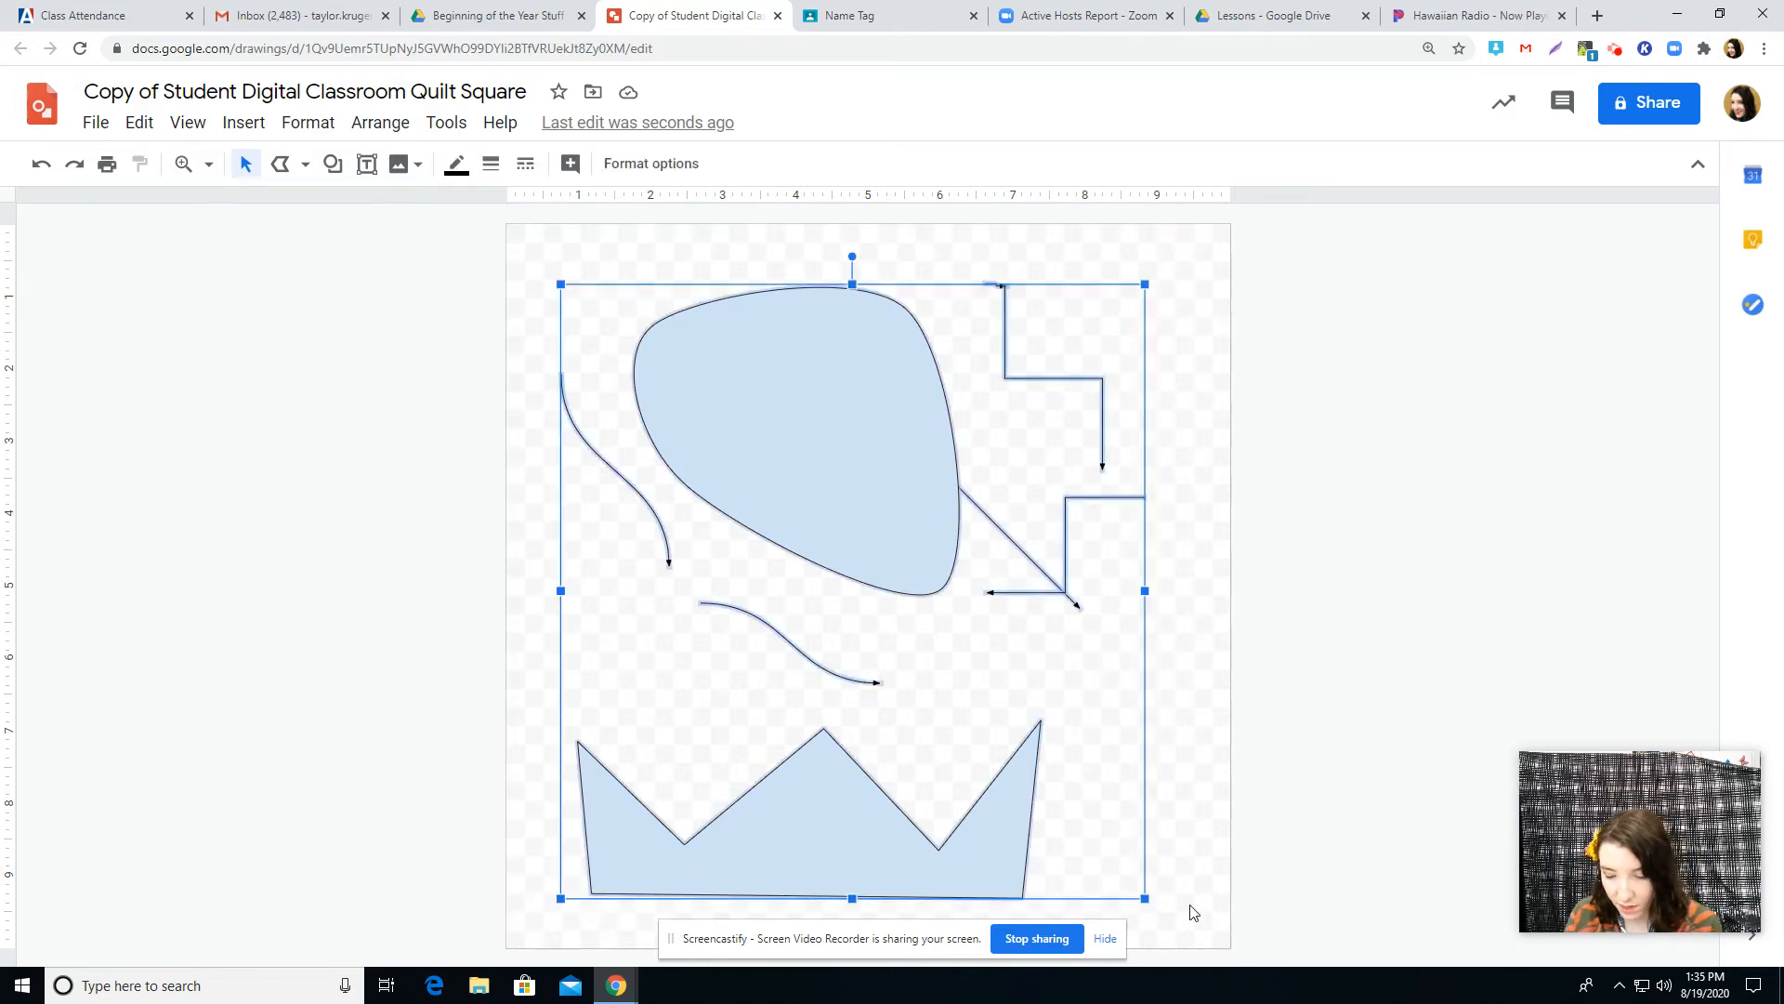
{"action": "key", "text": "Delete"}
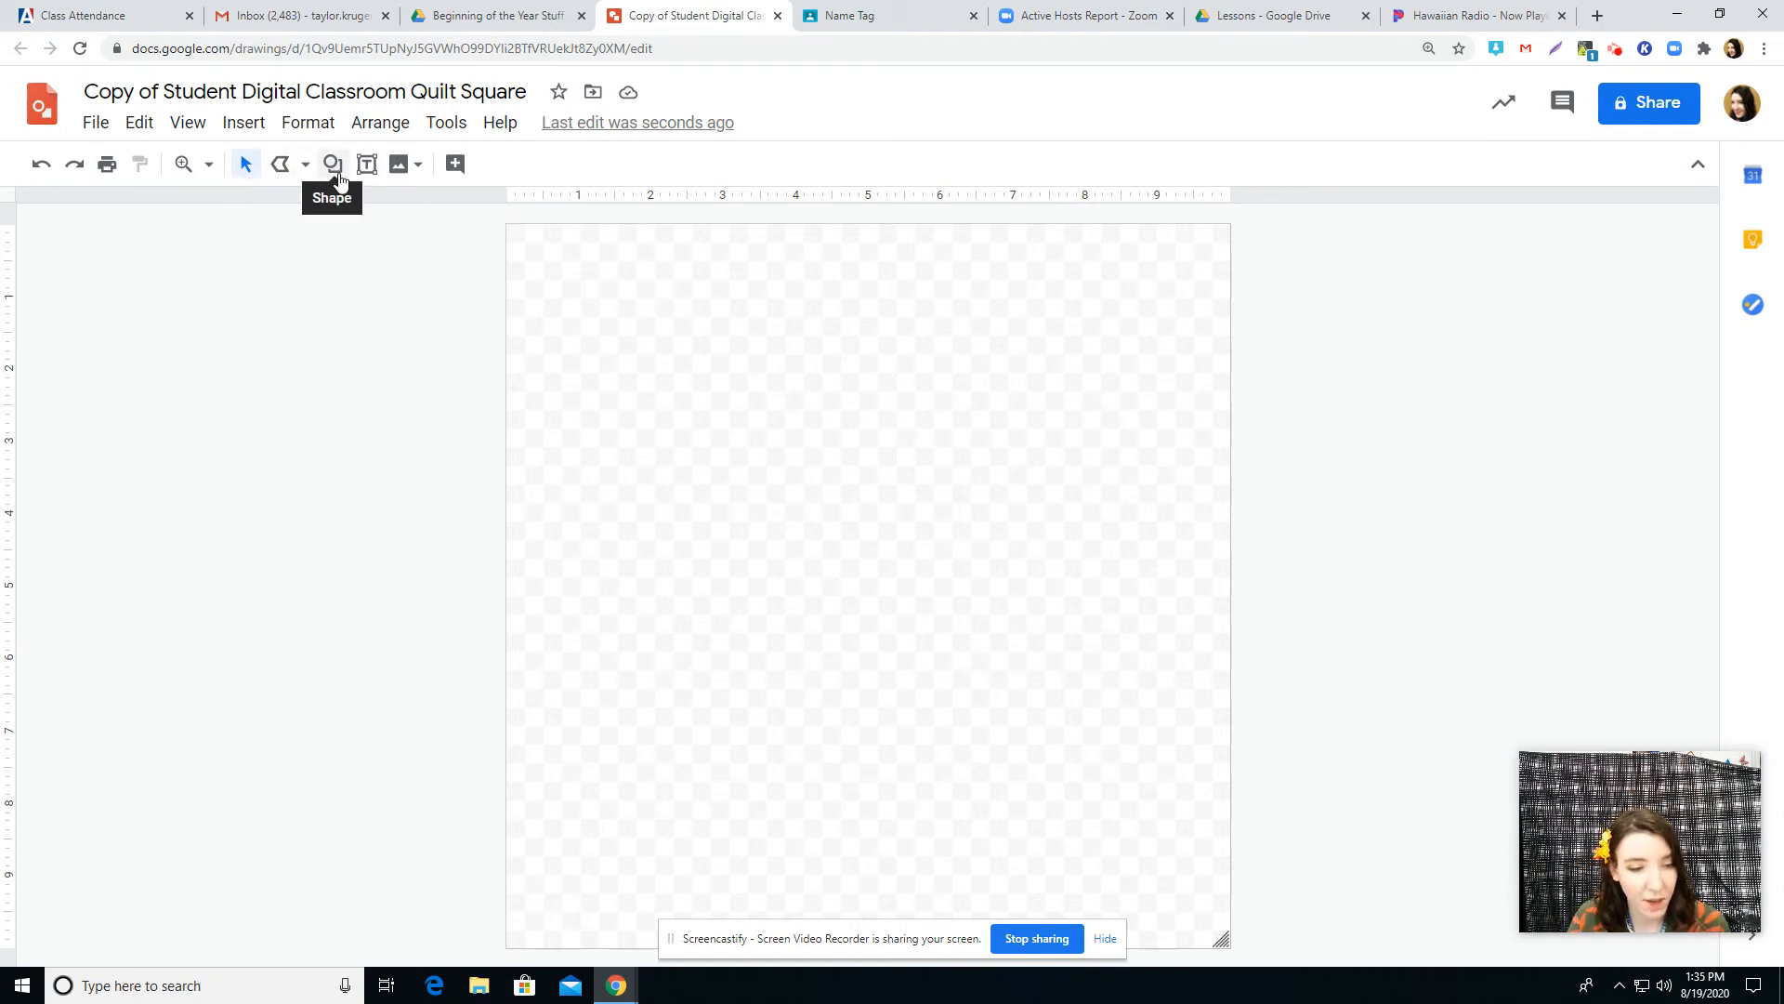
Draw a large heart shape filling most of the middle of the canvas.
{"action": "left_click", "coordinate": [305, 164]}
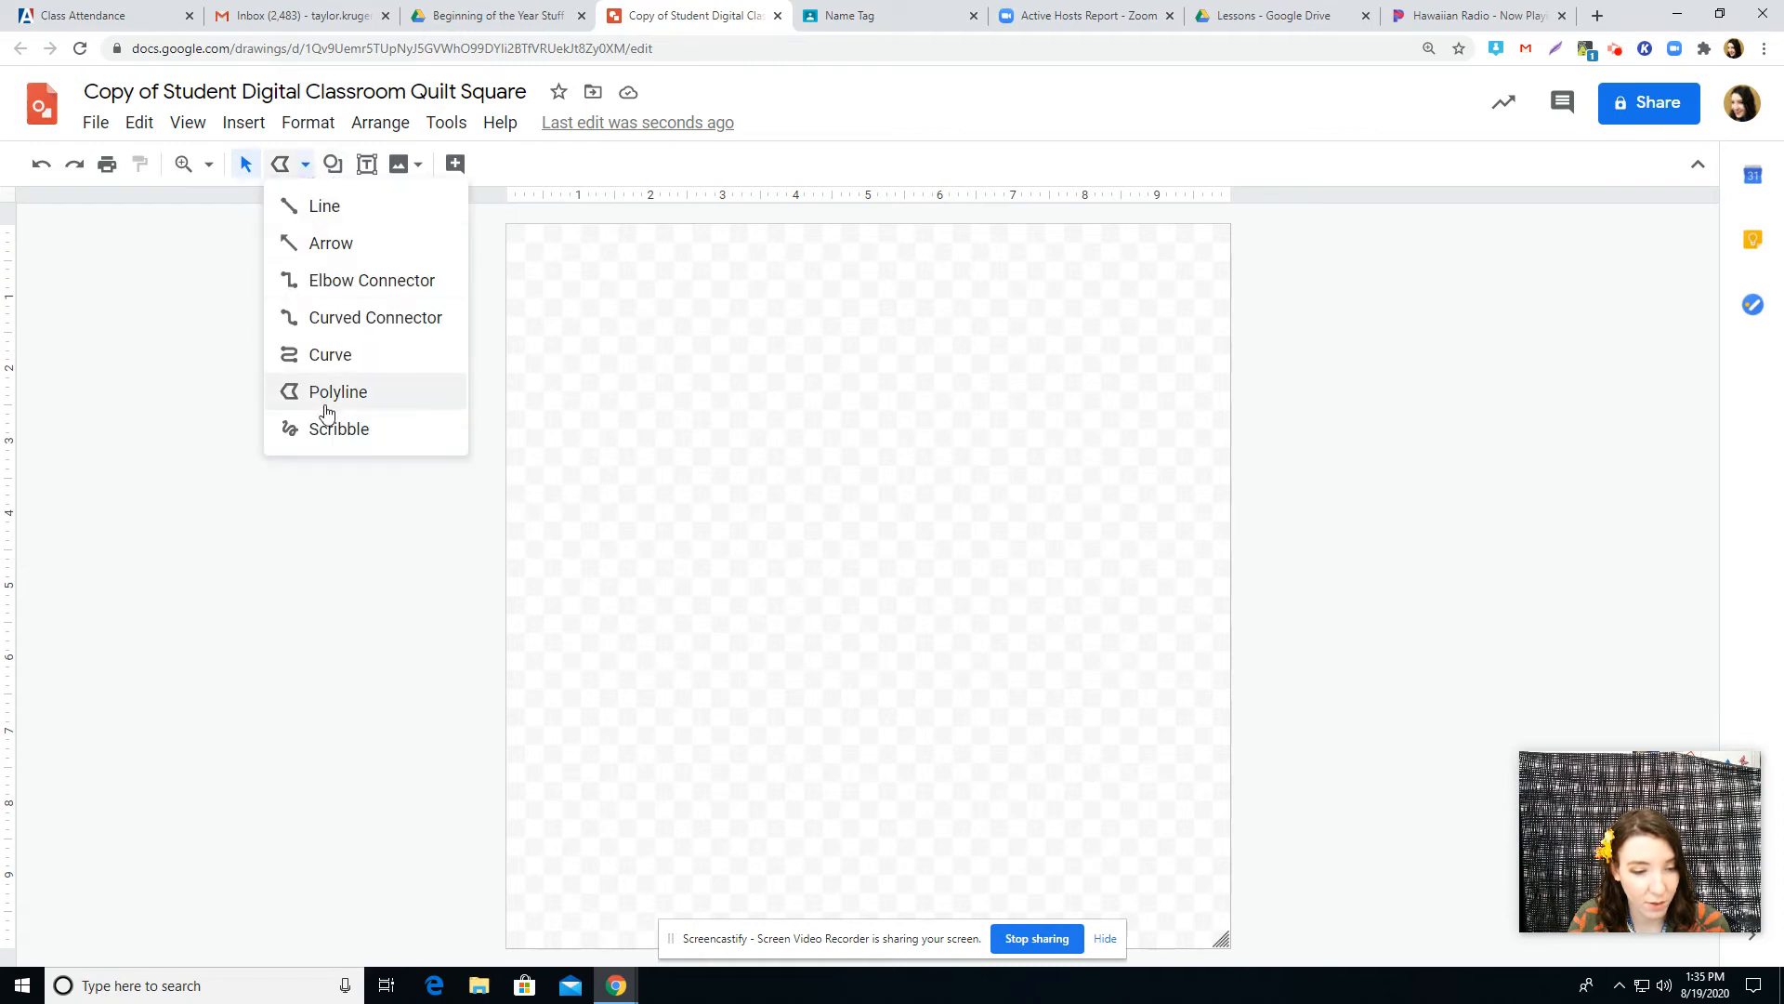
{"action": "left_click", "coordinate": [331, 423]}
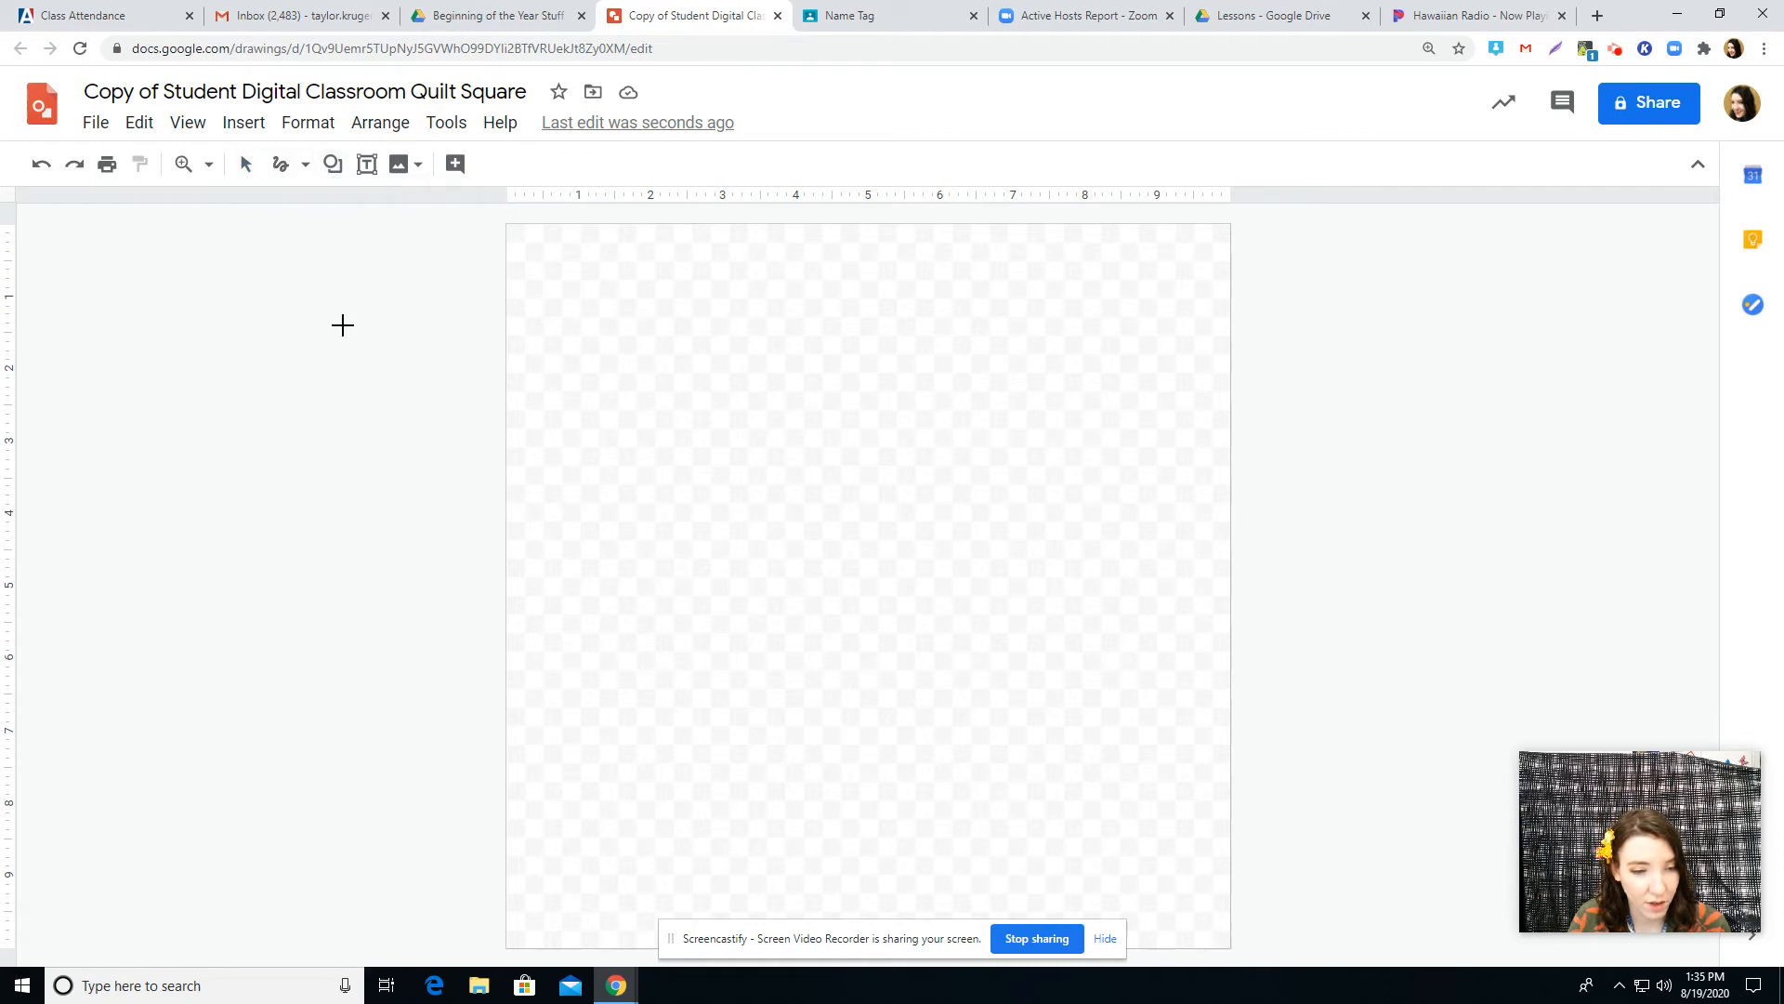
{"action": "left_click", "coordinate": [340, 171]}
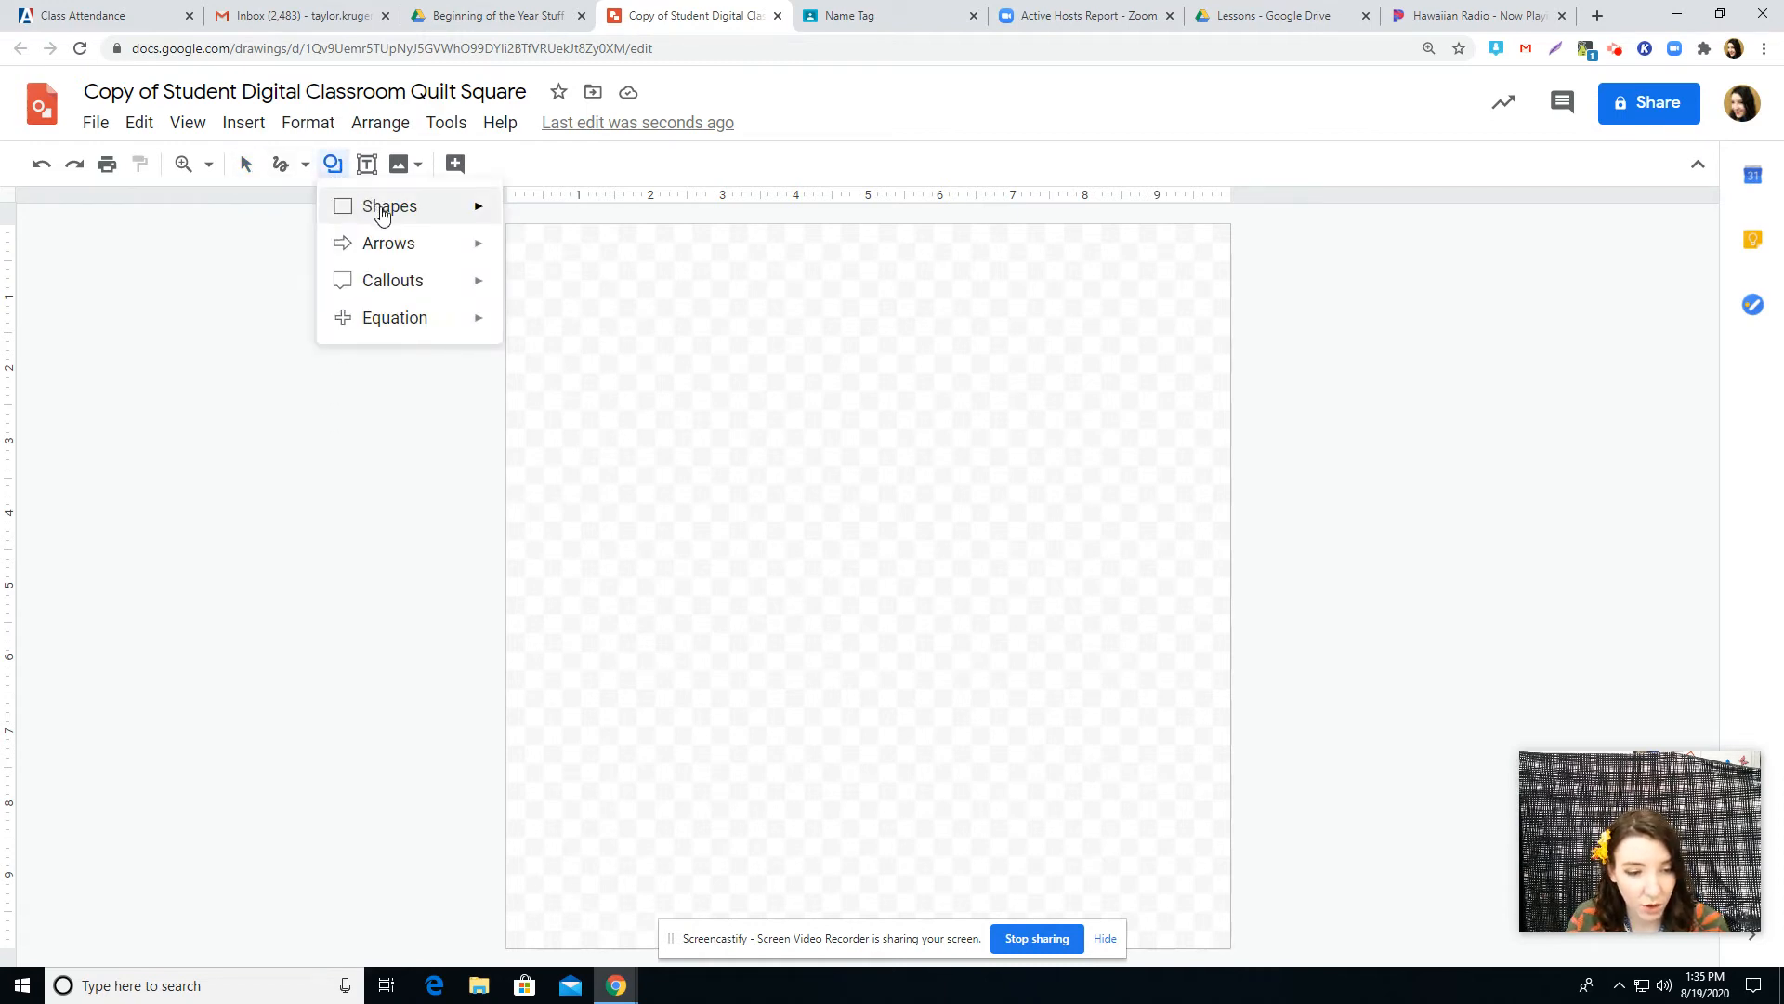
{"action": "mouse_move", "coordinate": [386, 210]}
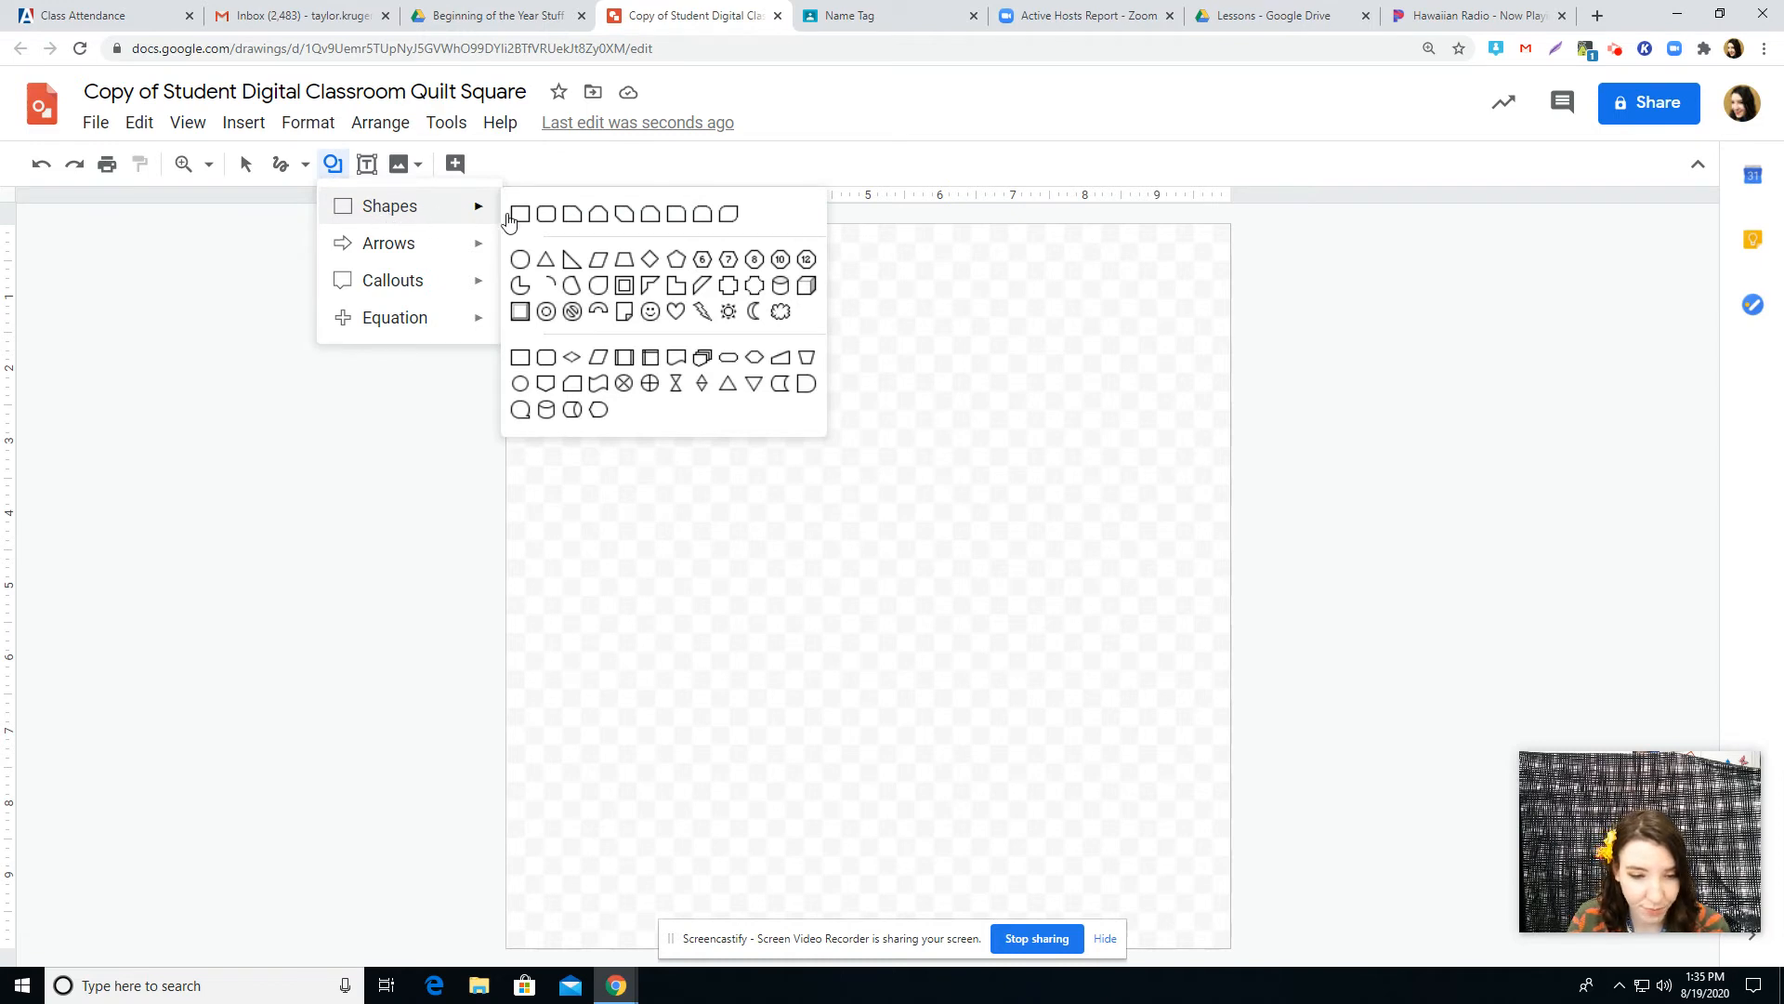
{"action": "left_click", "coordinate": [683, 315]}
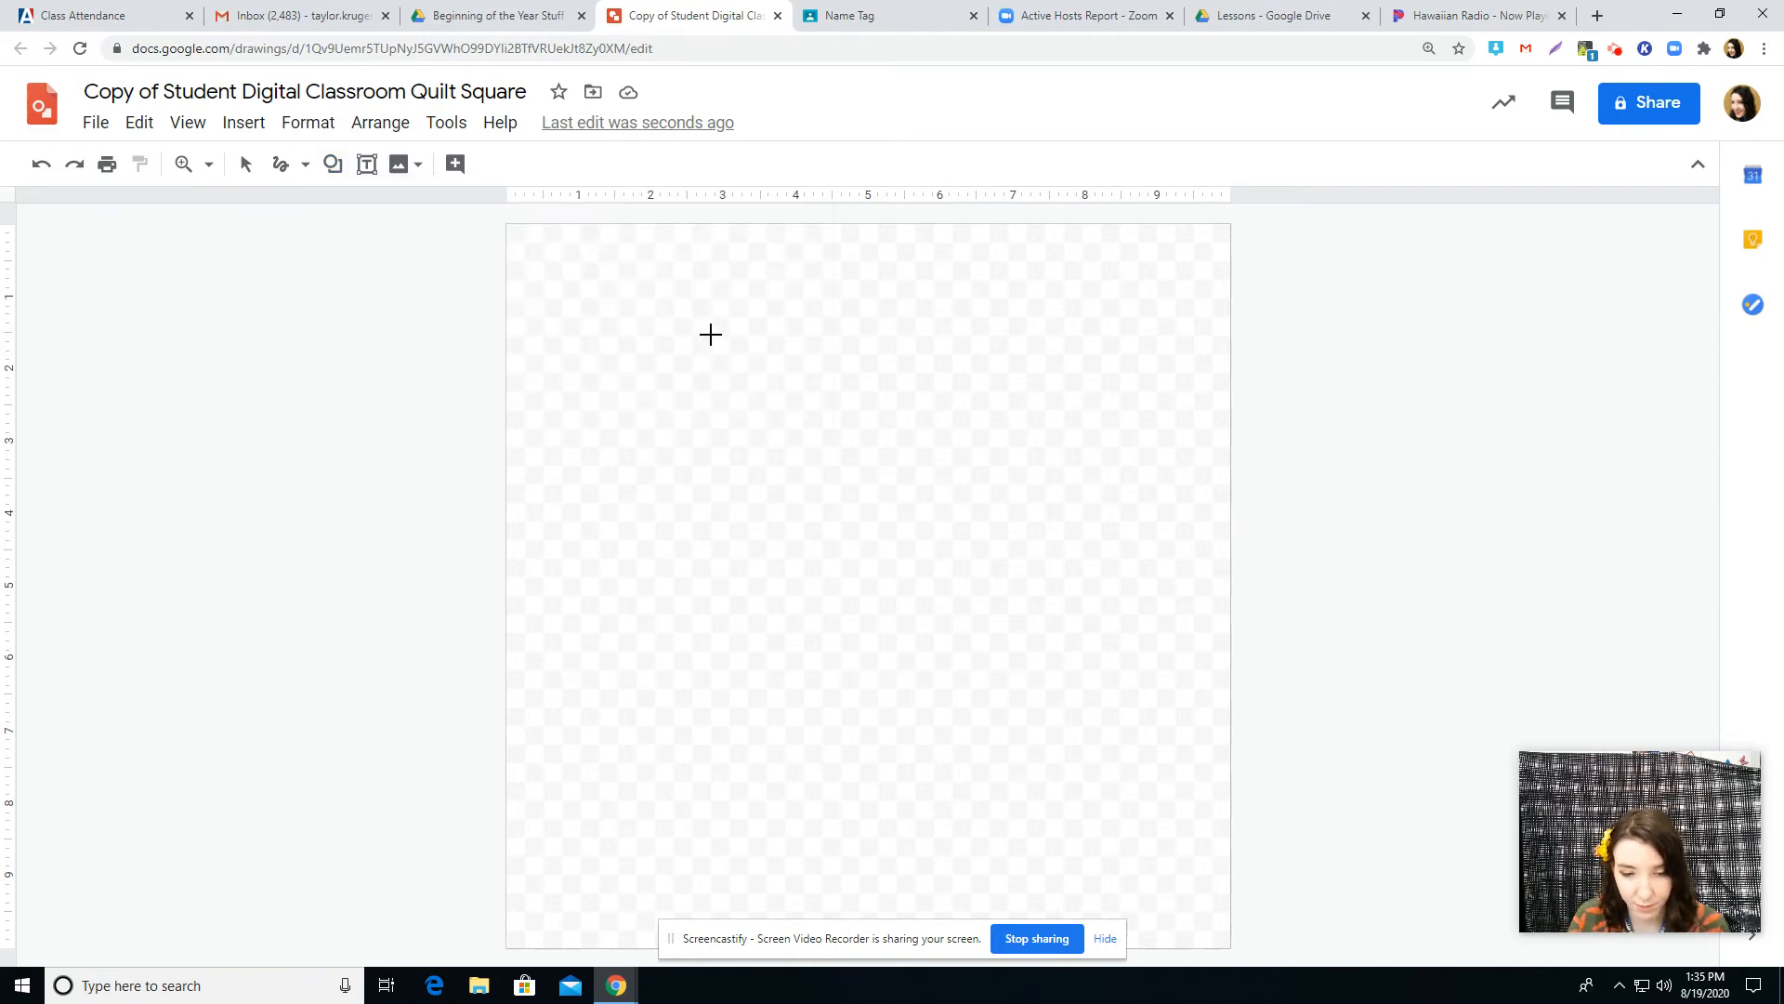
{"action": "left_click_drag", "start_coordinate": [634, 329], "coordinate": [1088, 814]}
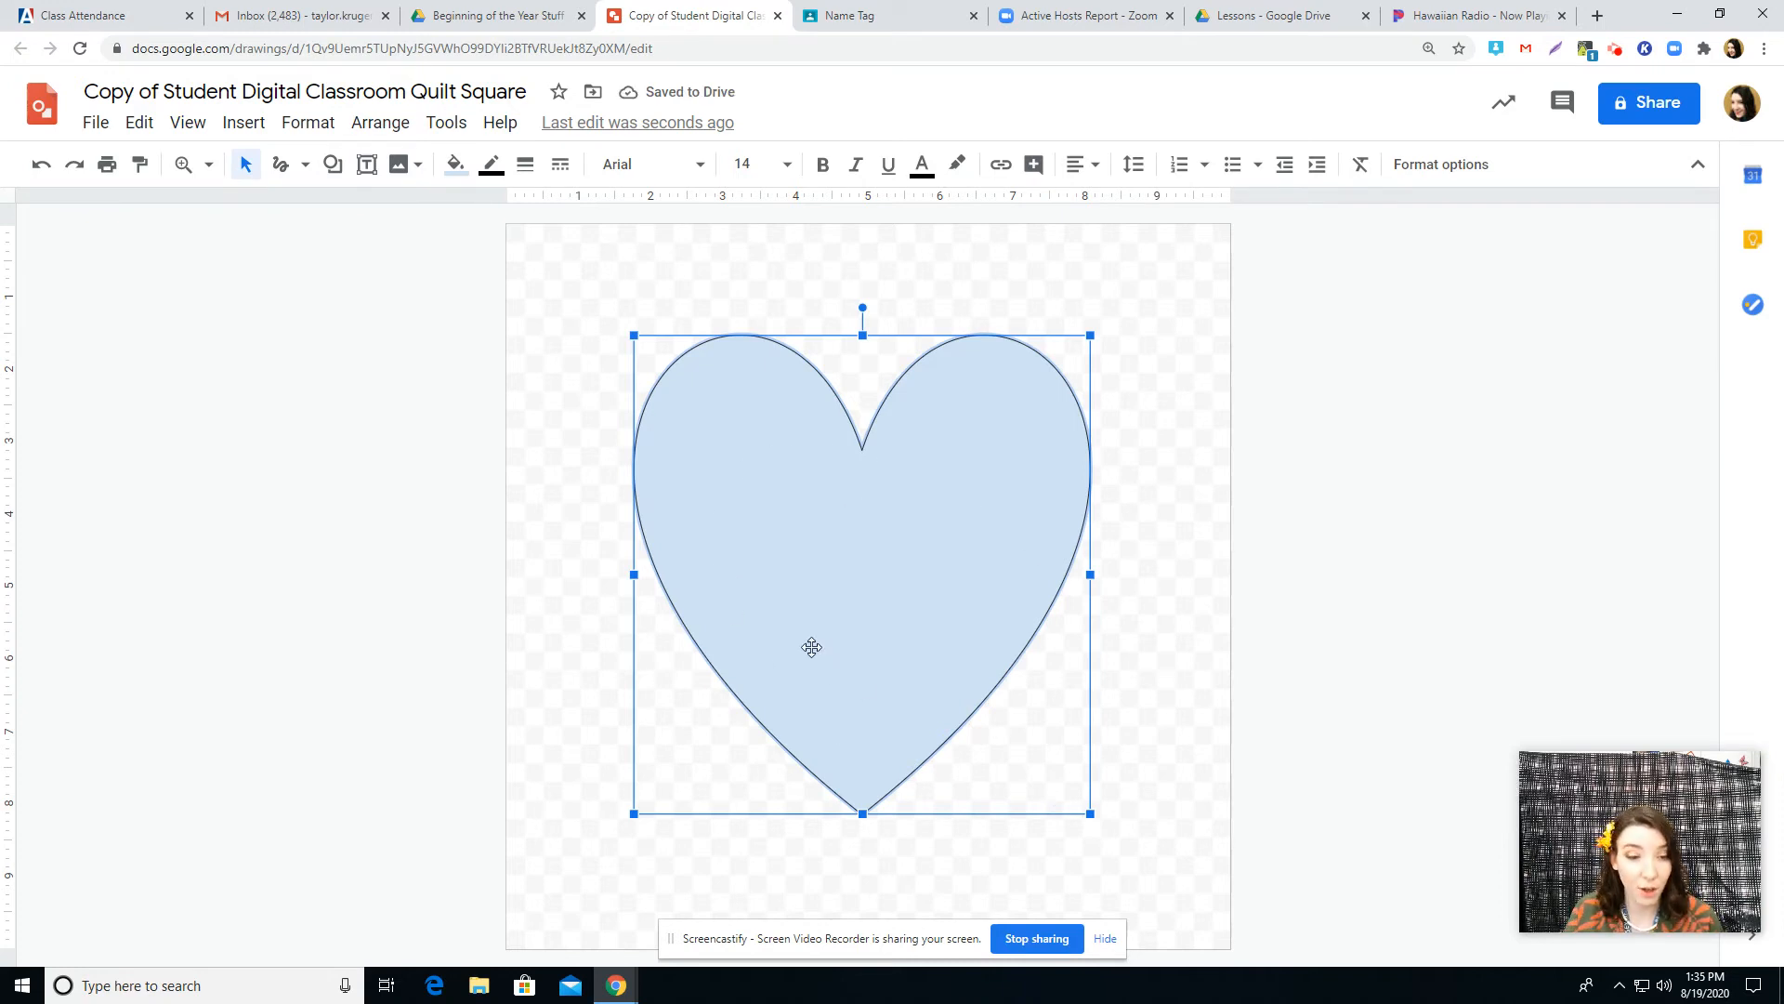
Fill the heart with solid red, and replace that fill with the dark red radial gradient.
{"action": "left_click", "coordinate": [456, 168]}
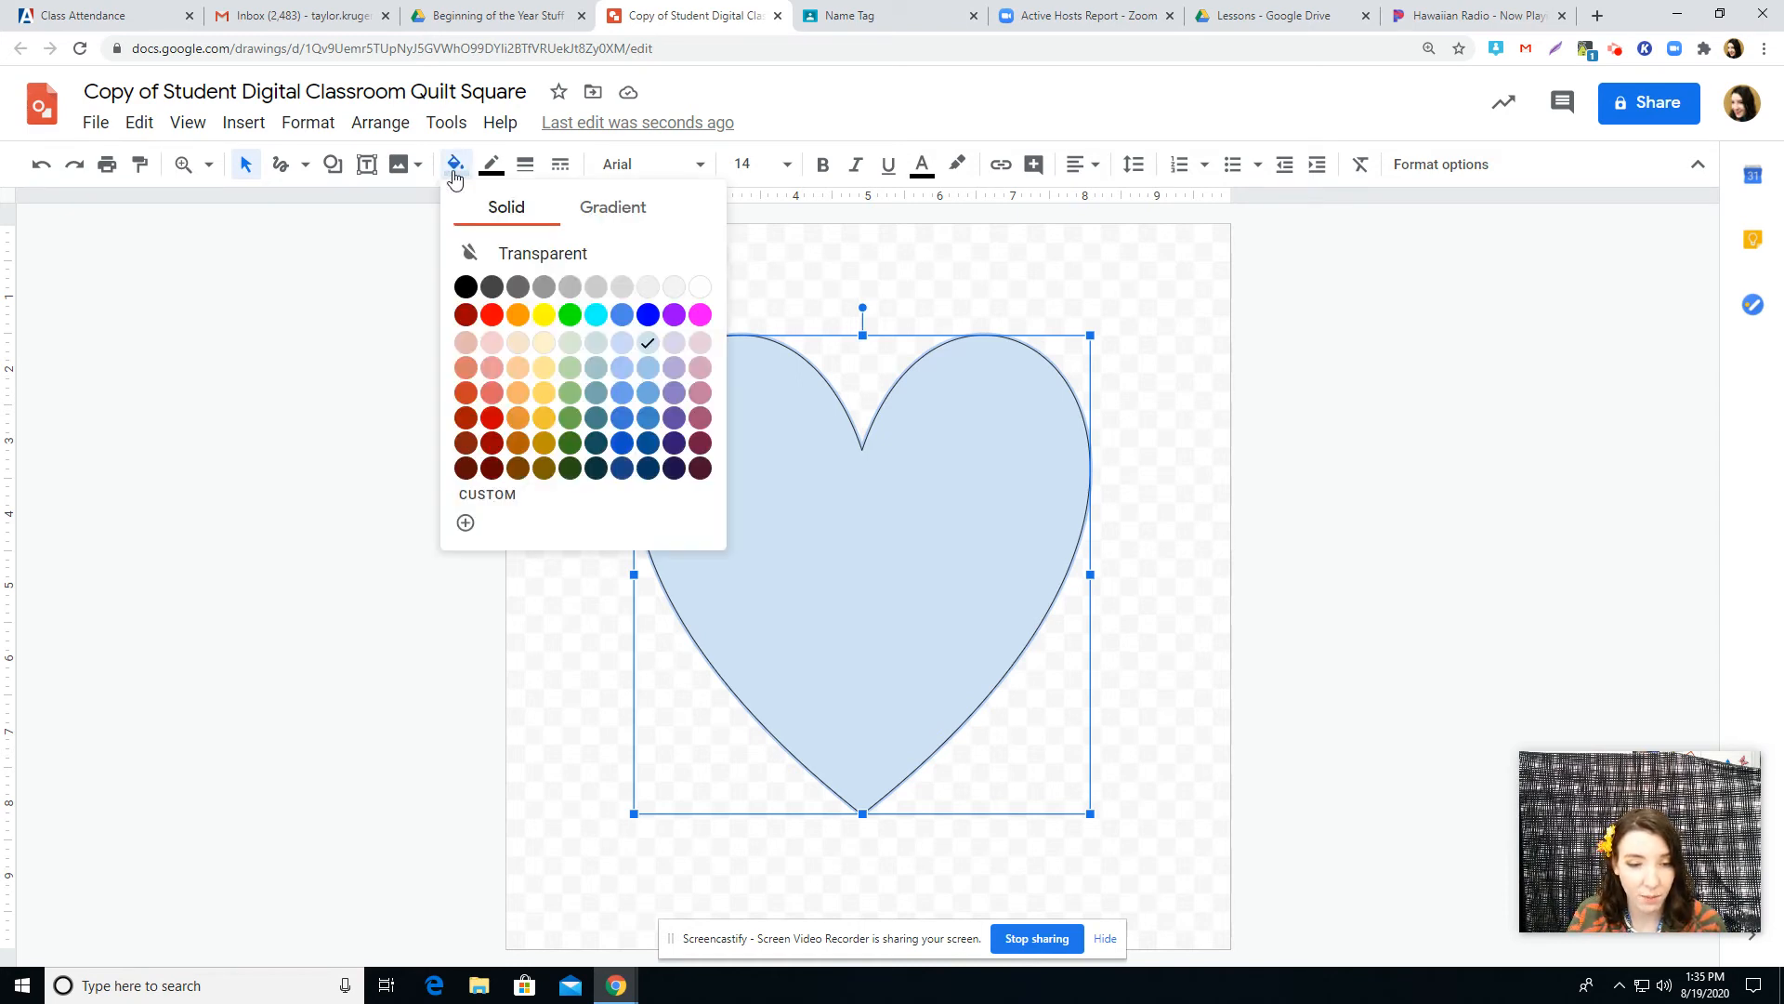
{"action": "left_click", "coordinate": [492, 321]}
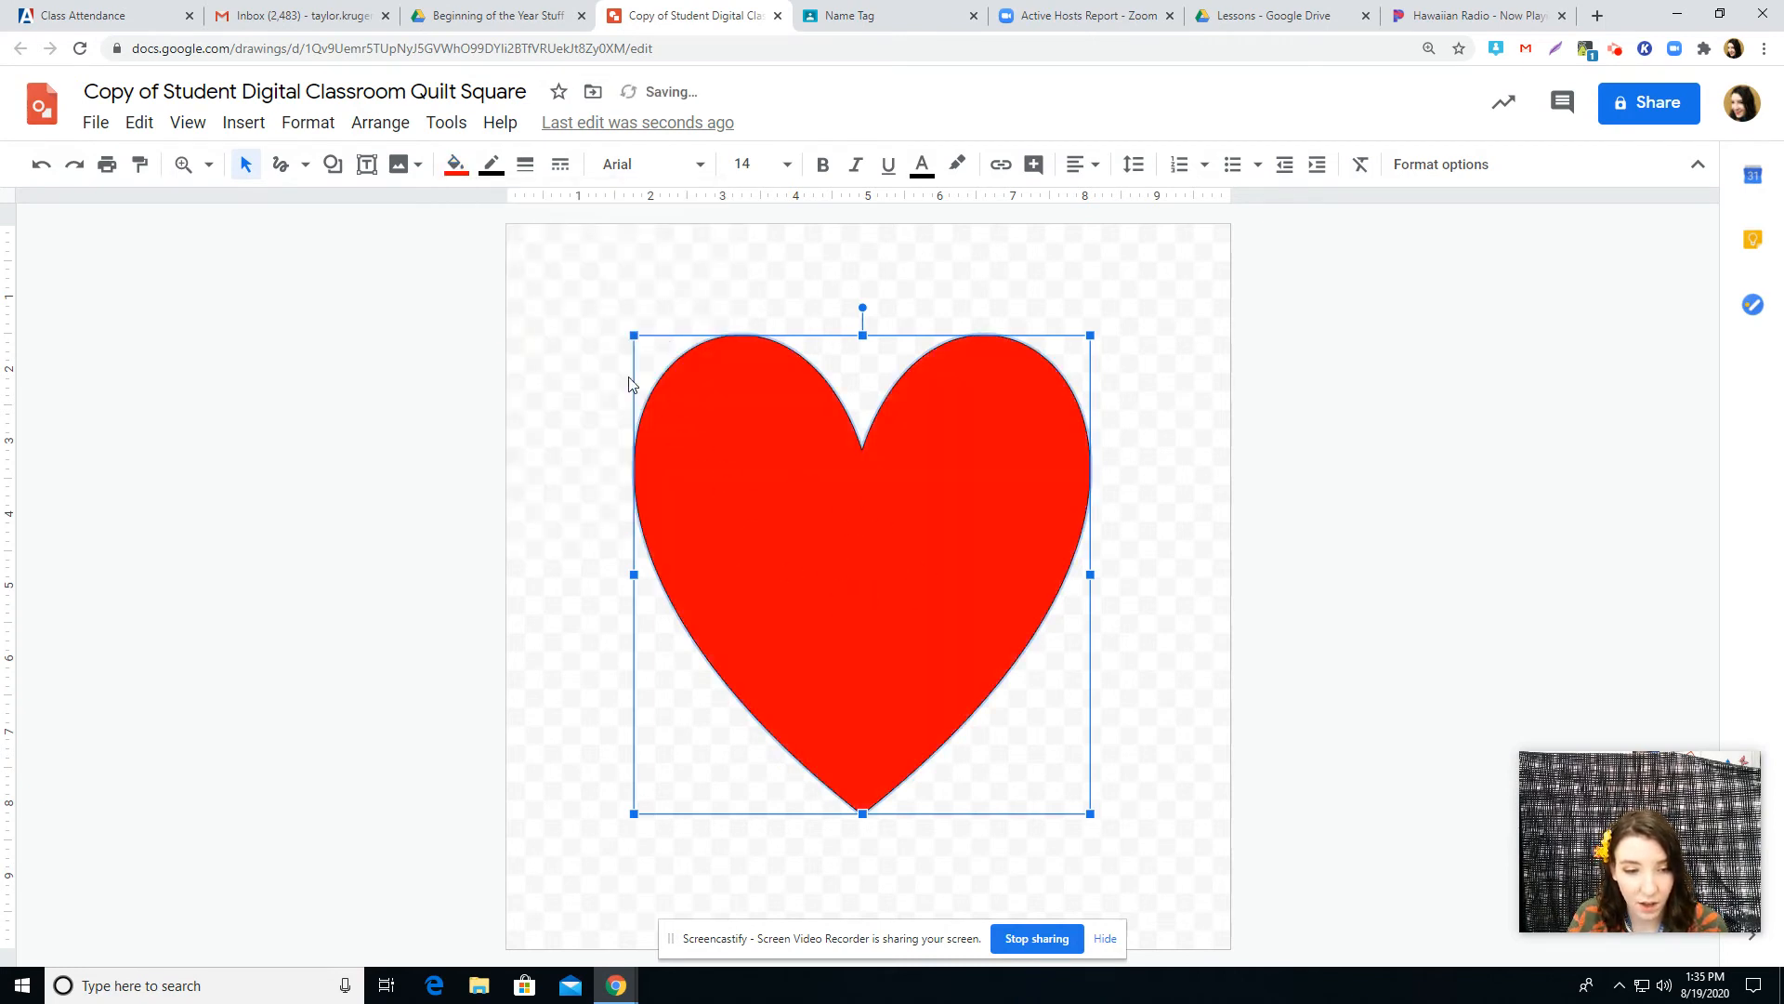
{"action": "left_click", "coordinate": [462, 173]}
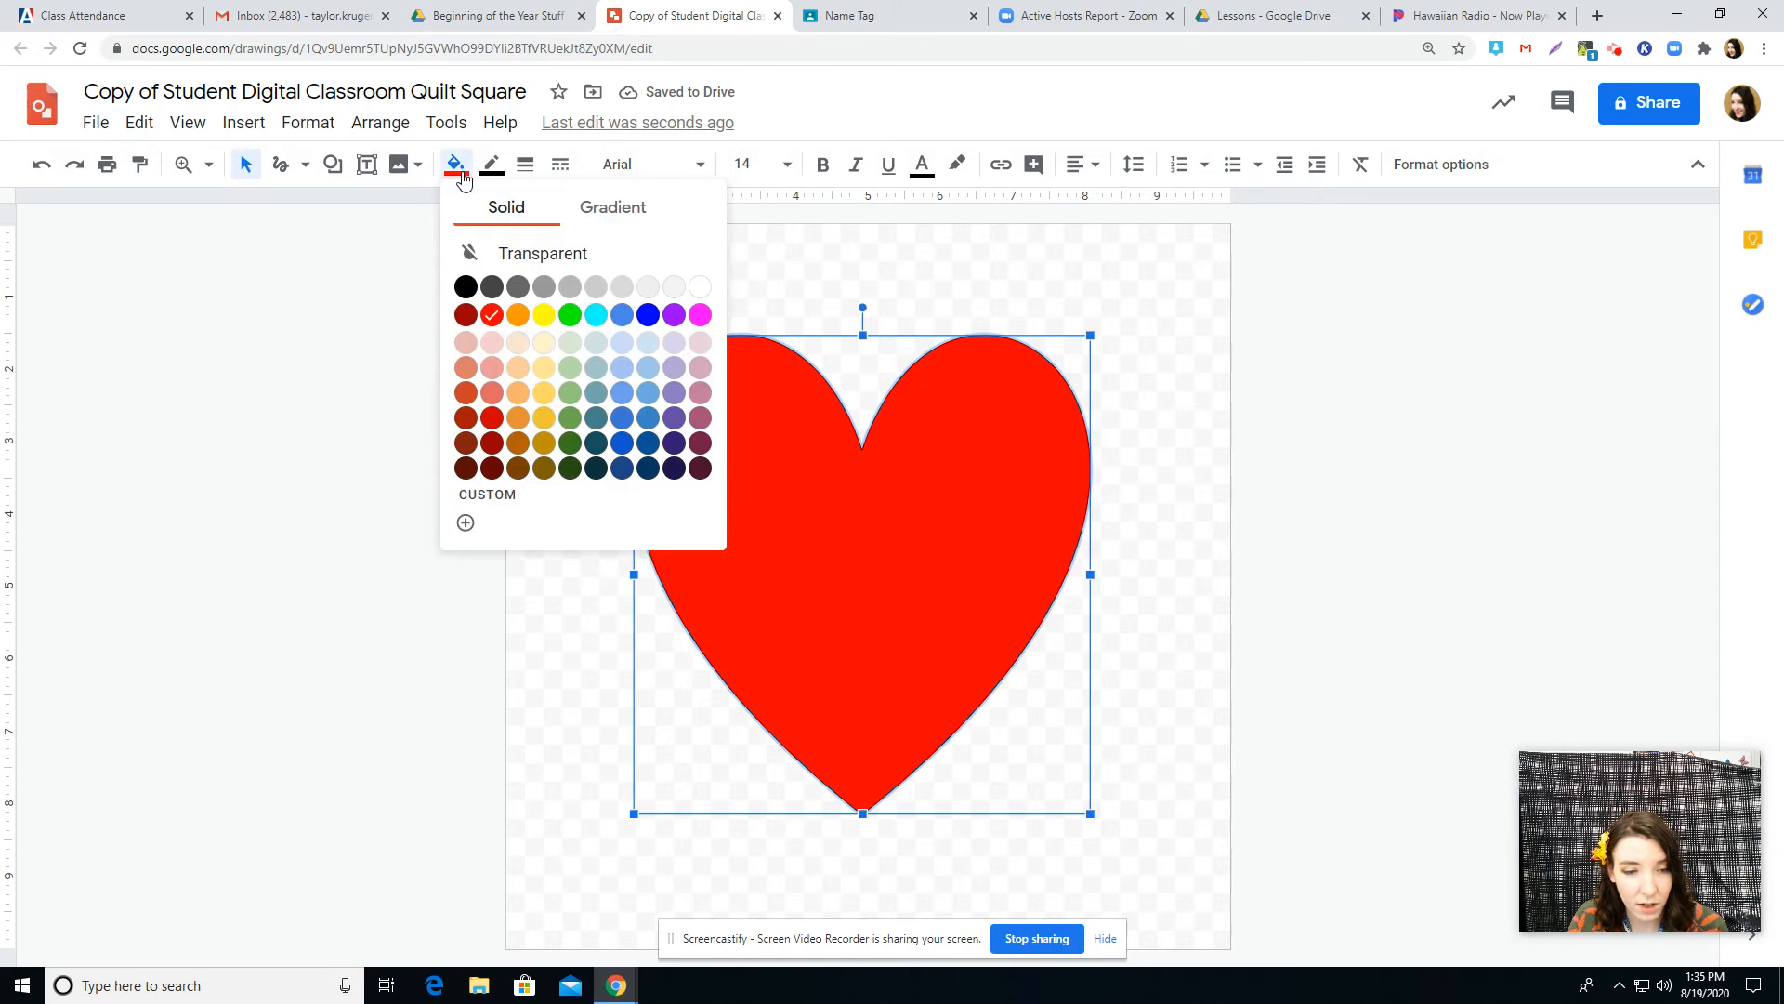
{"action": "left_click", "coordinate": [624, 214]}
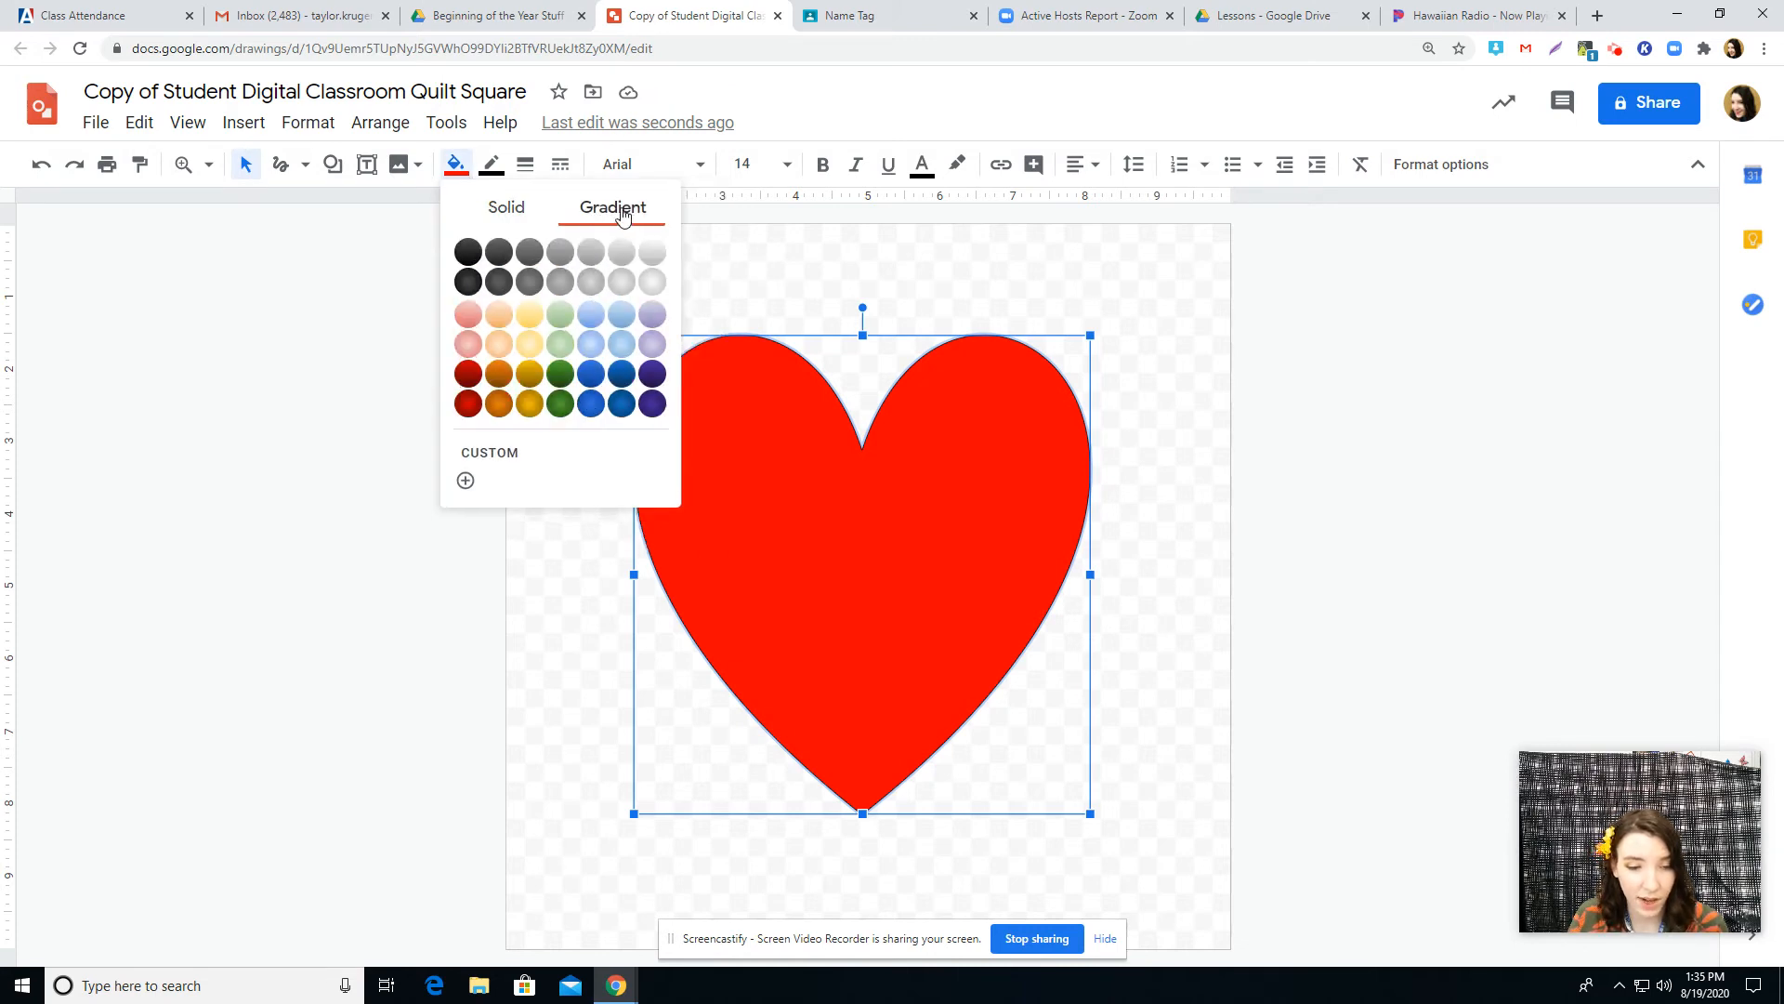
{"action": "left_click", "coordinate": [467, 403]}
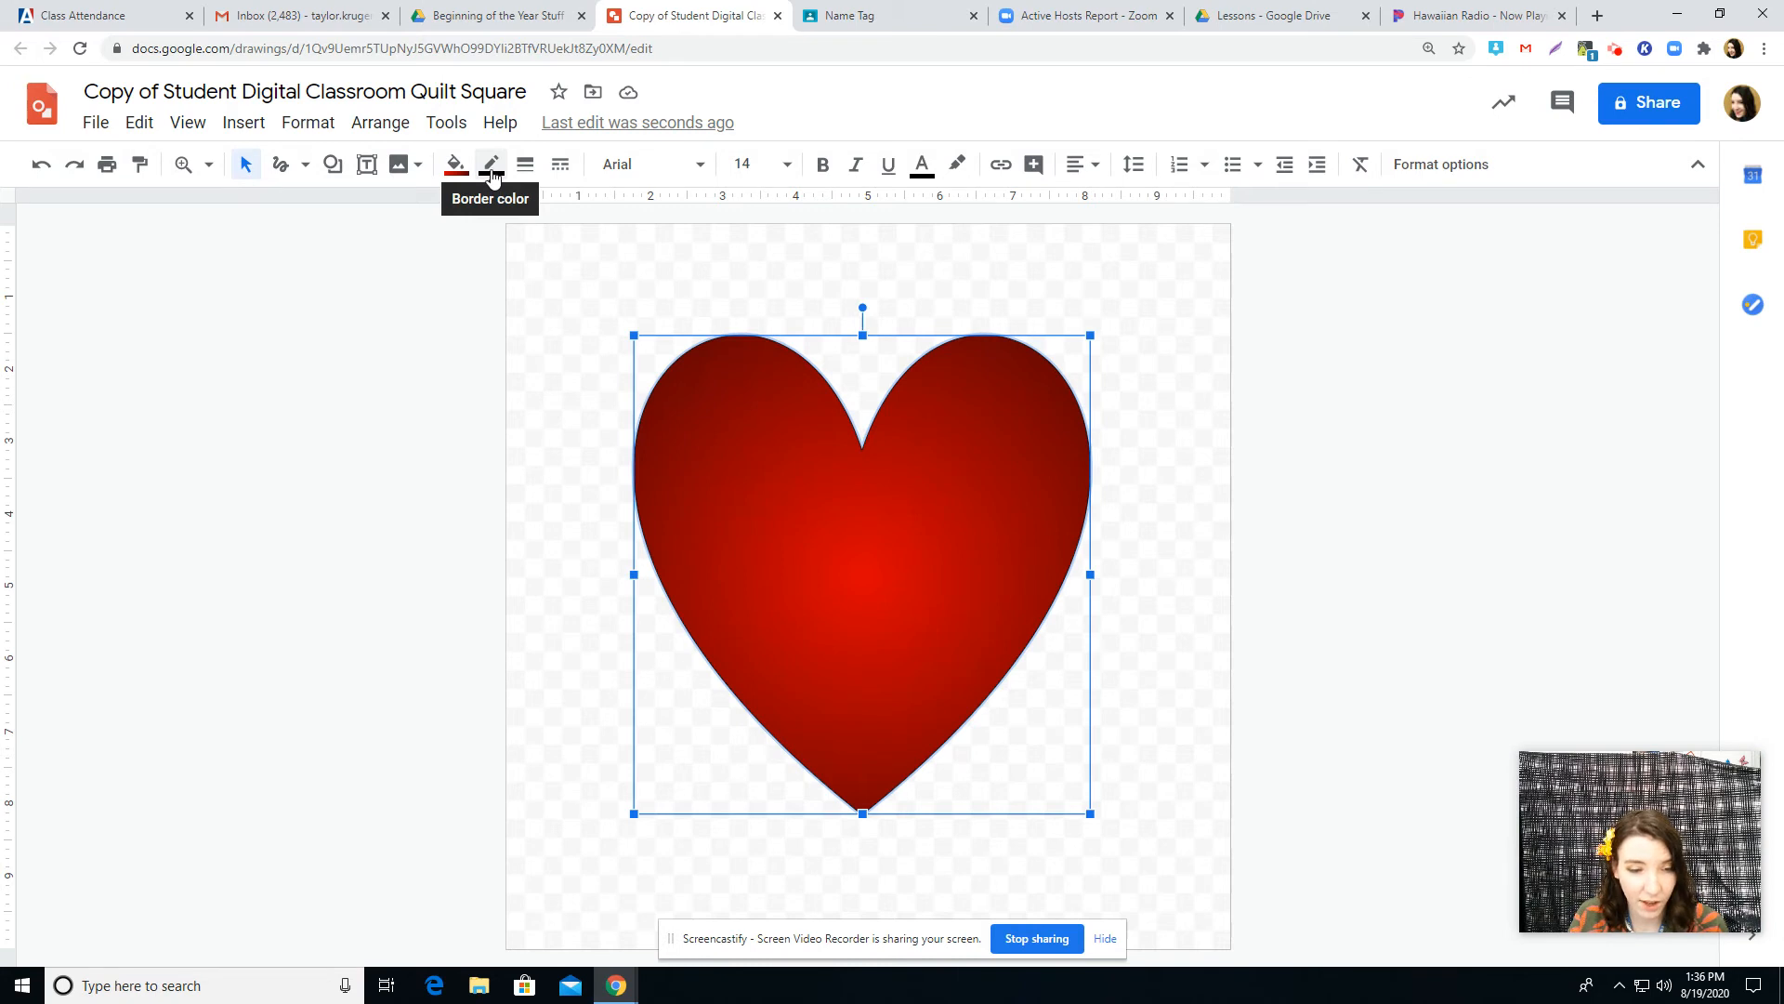
Give the heart a bright cyan border and make the border line much thicker.
{"action": "left_click", "coordinate": [494, 176]}
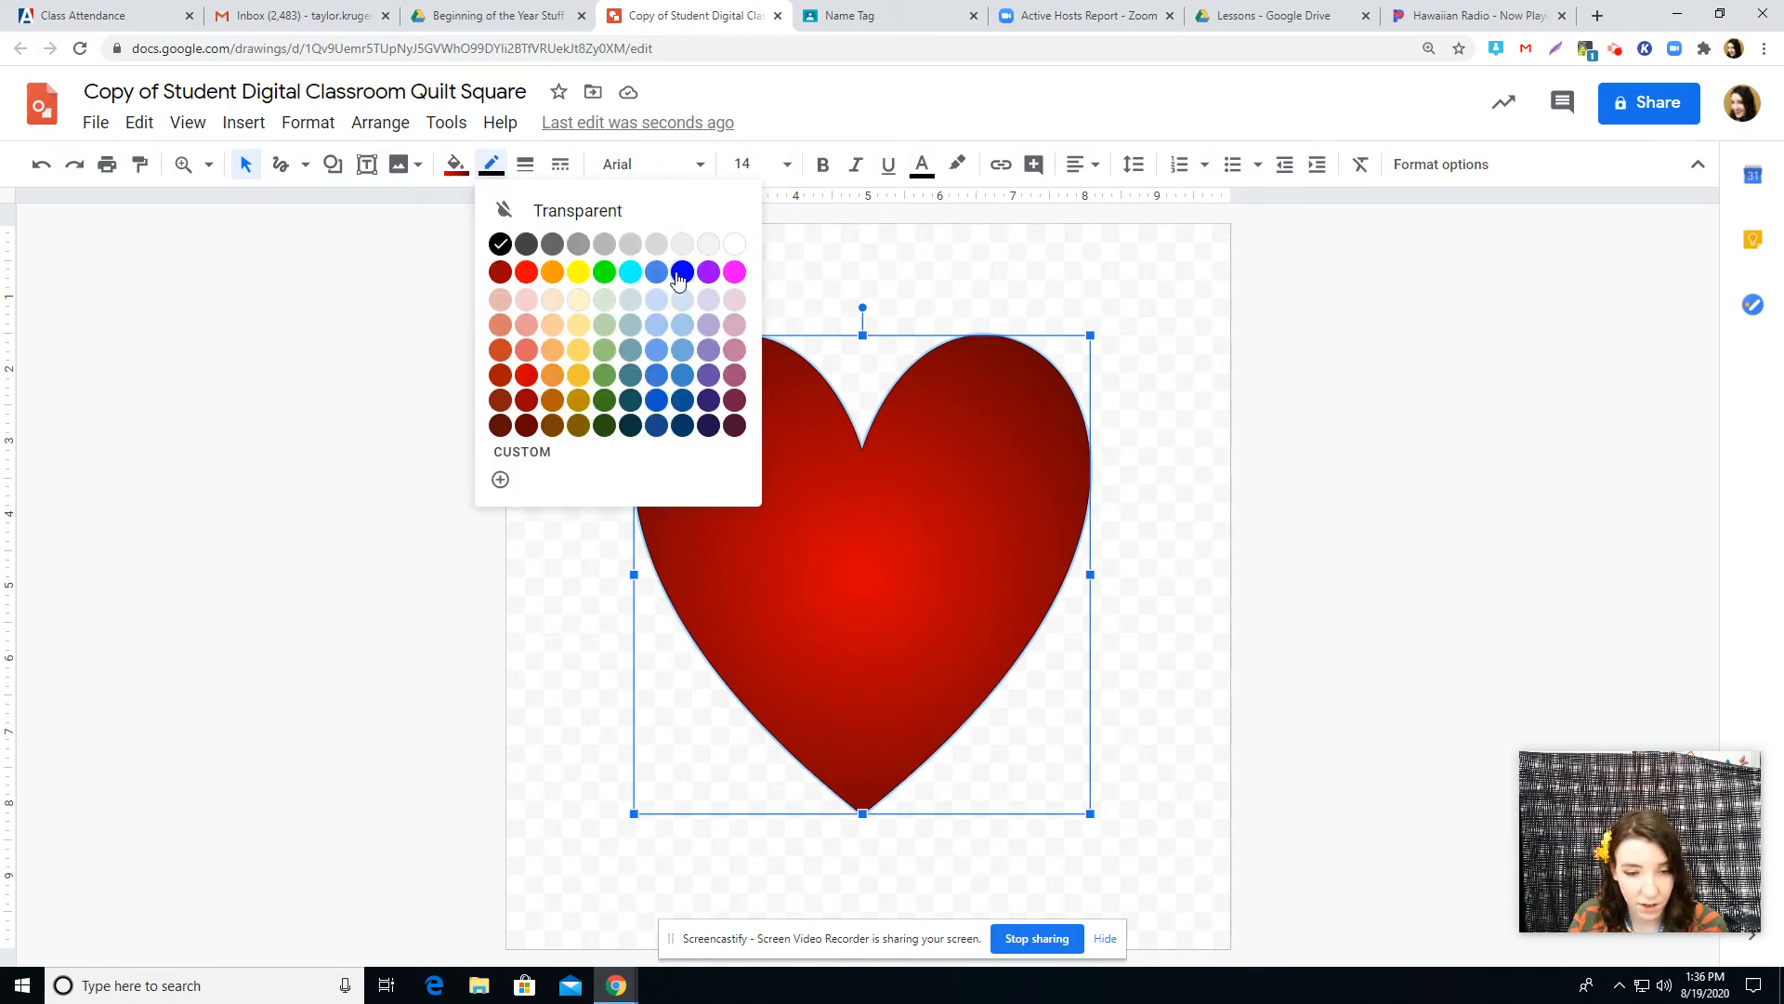
{"action": "left_click", "coordinate": [630, 272]}
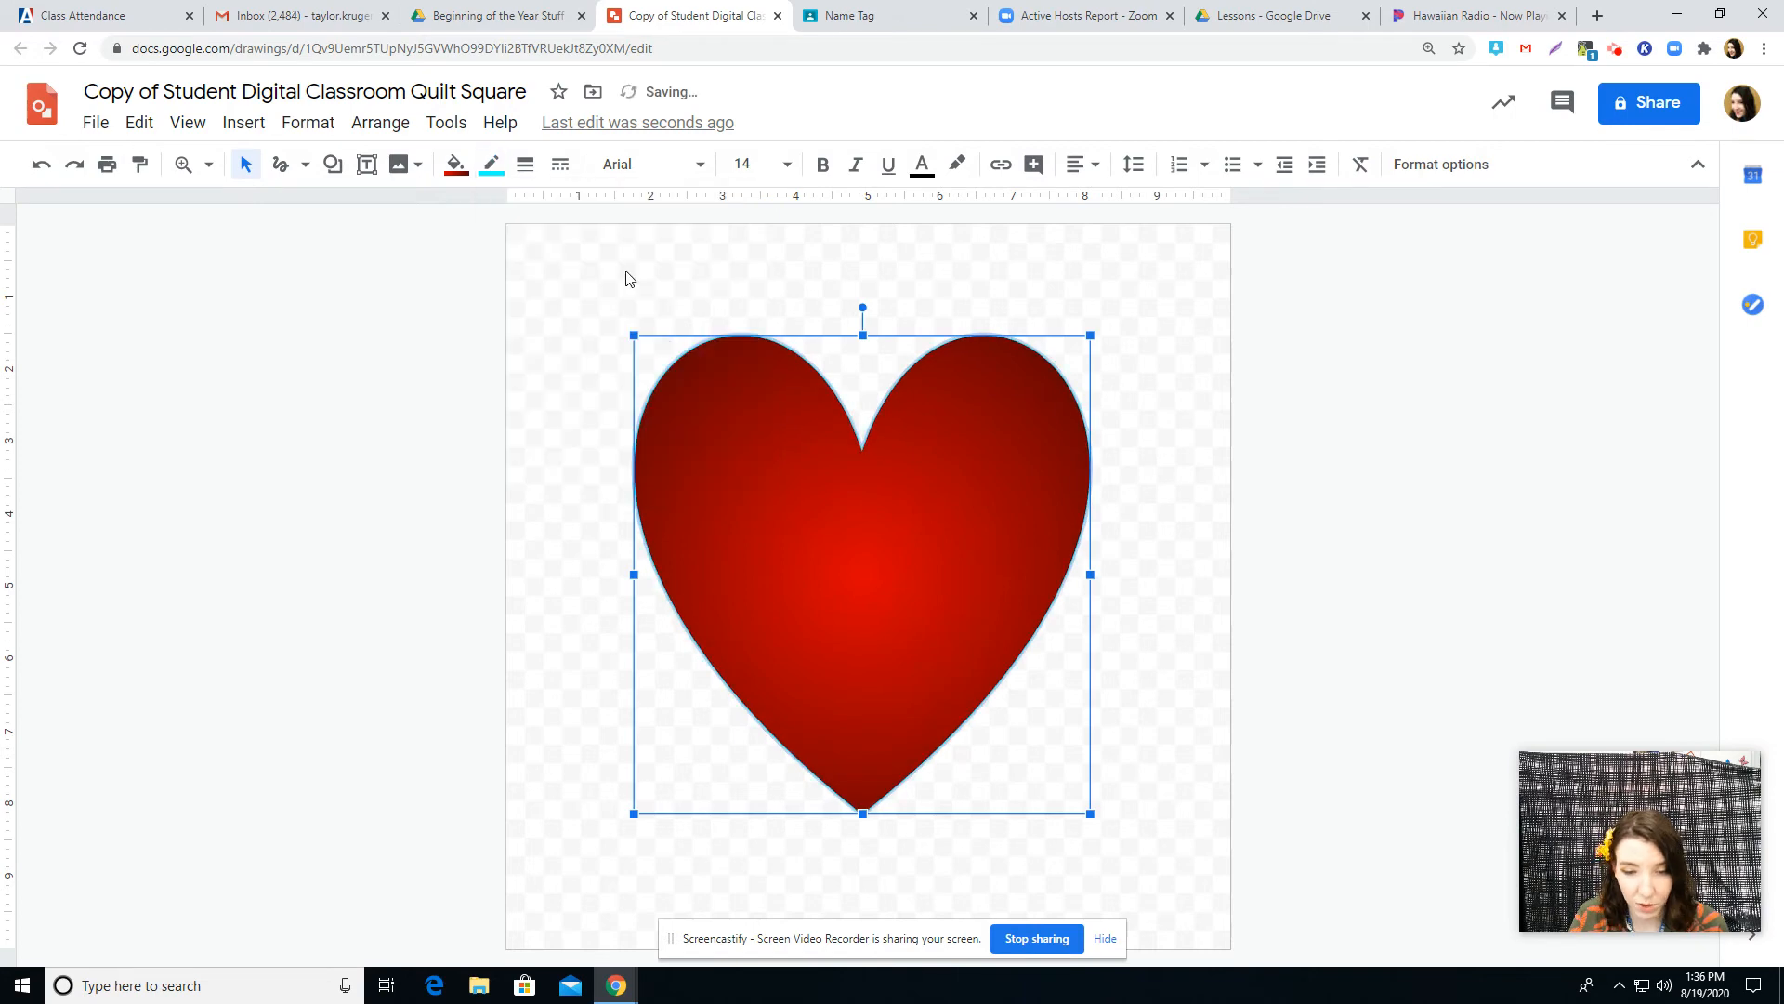
{"action": "left_click", "coordinate": [625, 312]}
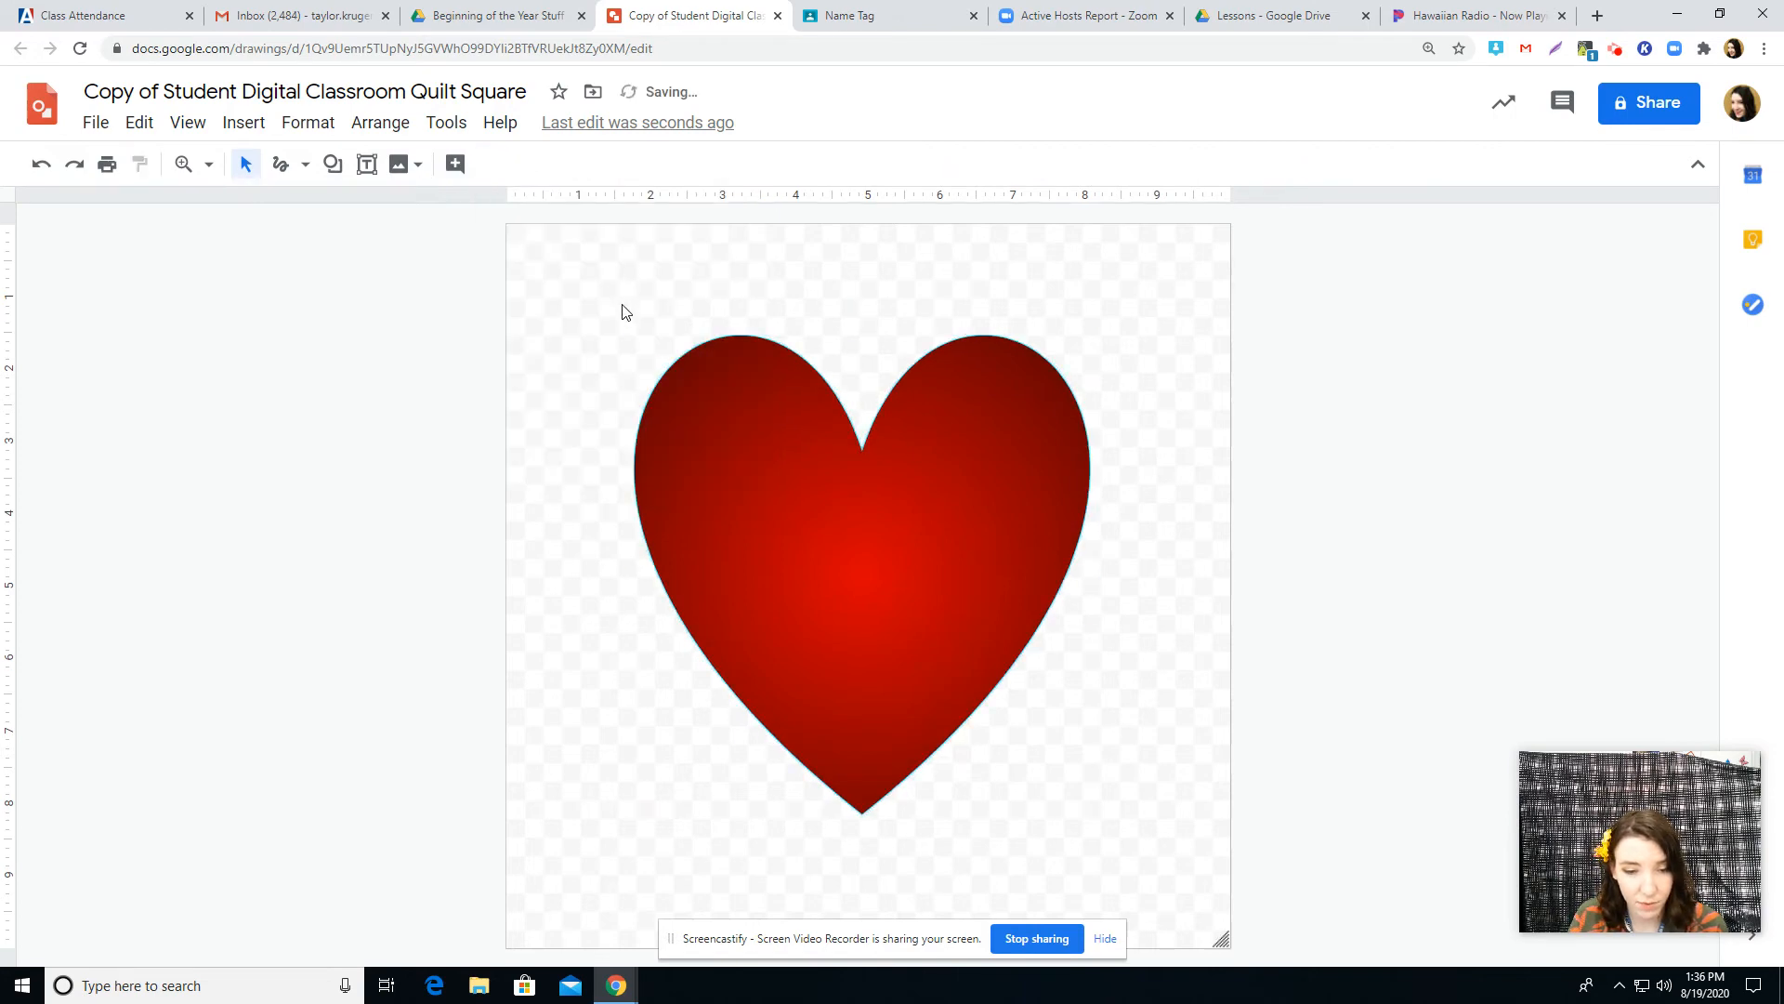
{"action": "left_click", "coordinate": [641, 529]}
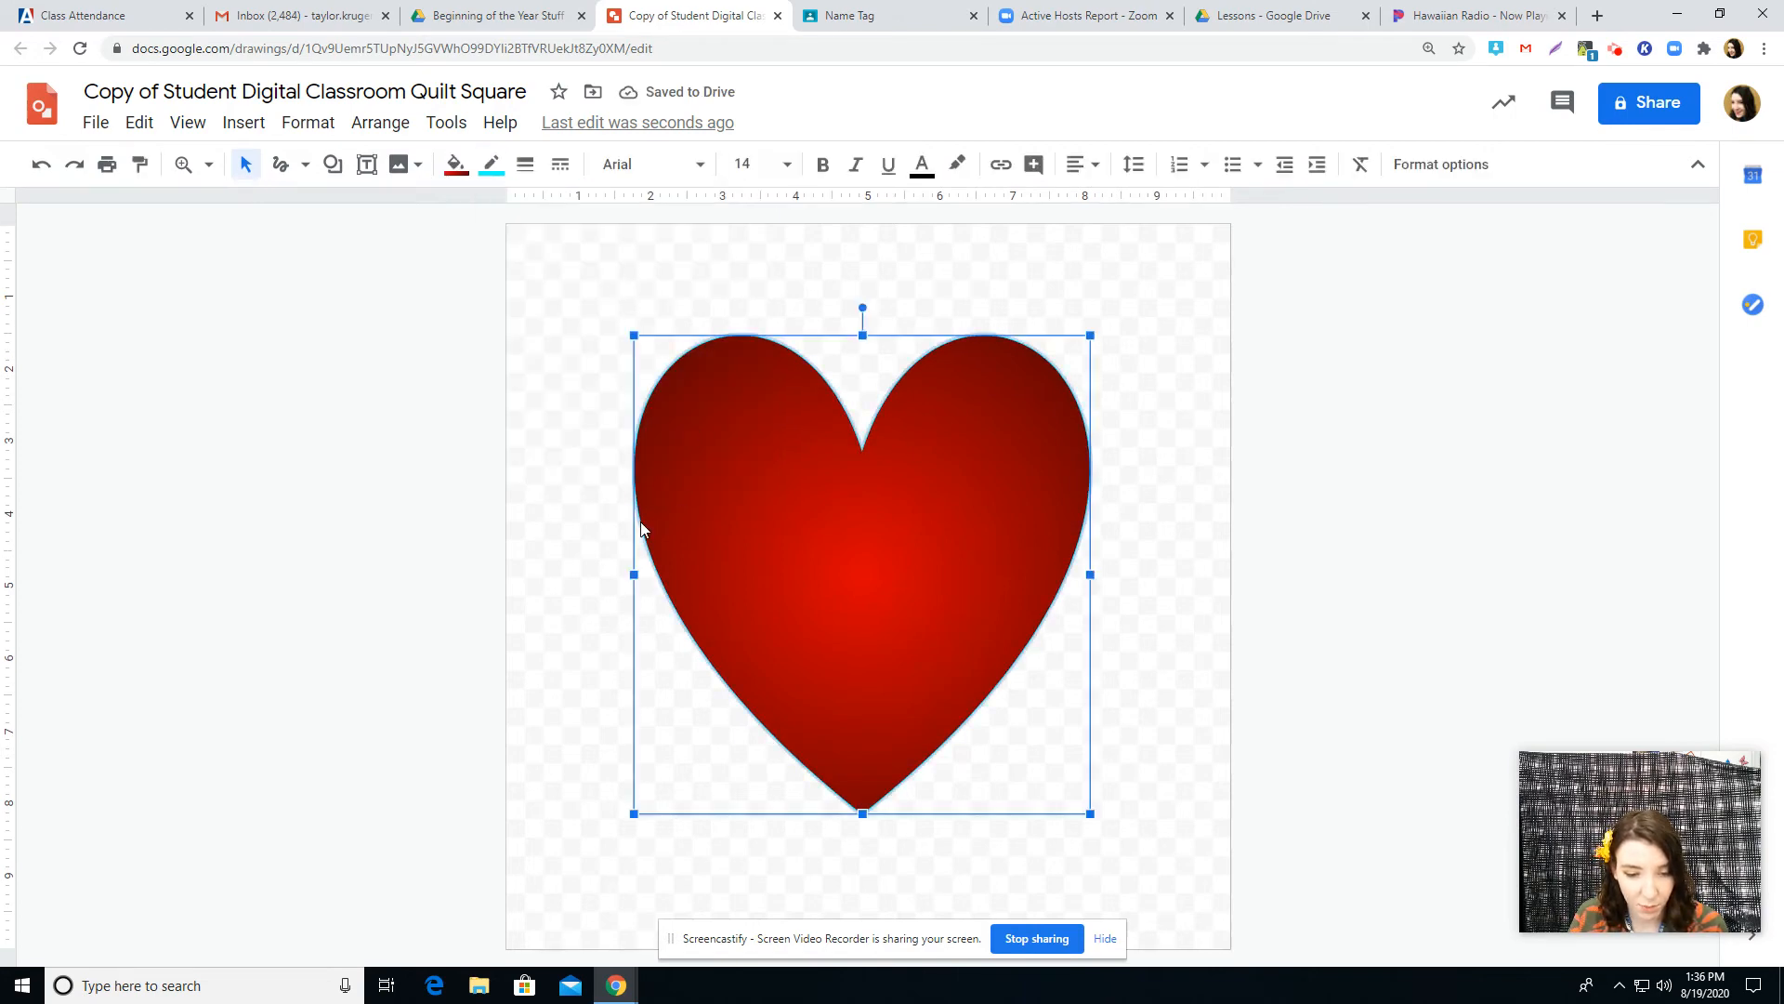
{"action": "left_click", "coordinate": [526, 165]}
{"action": "left_click", "coordinate": [576, 403]}
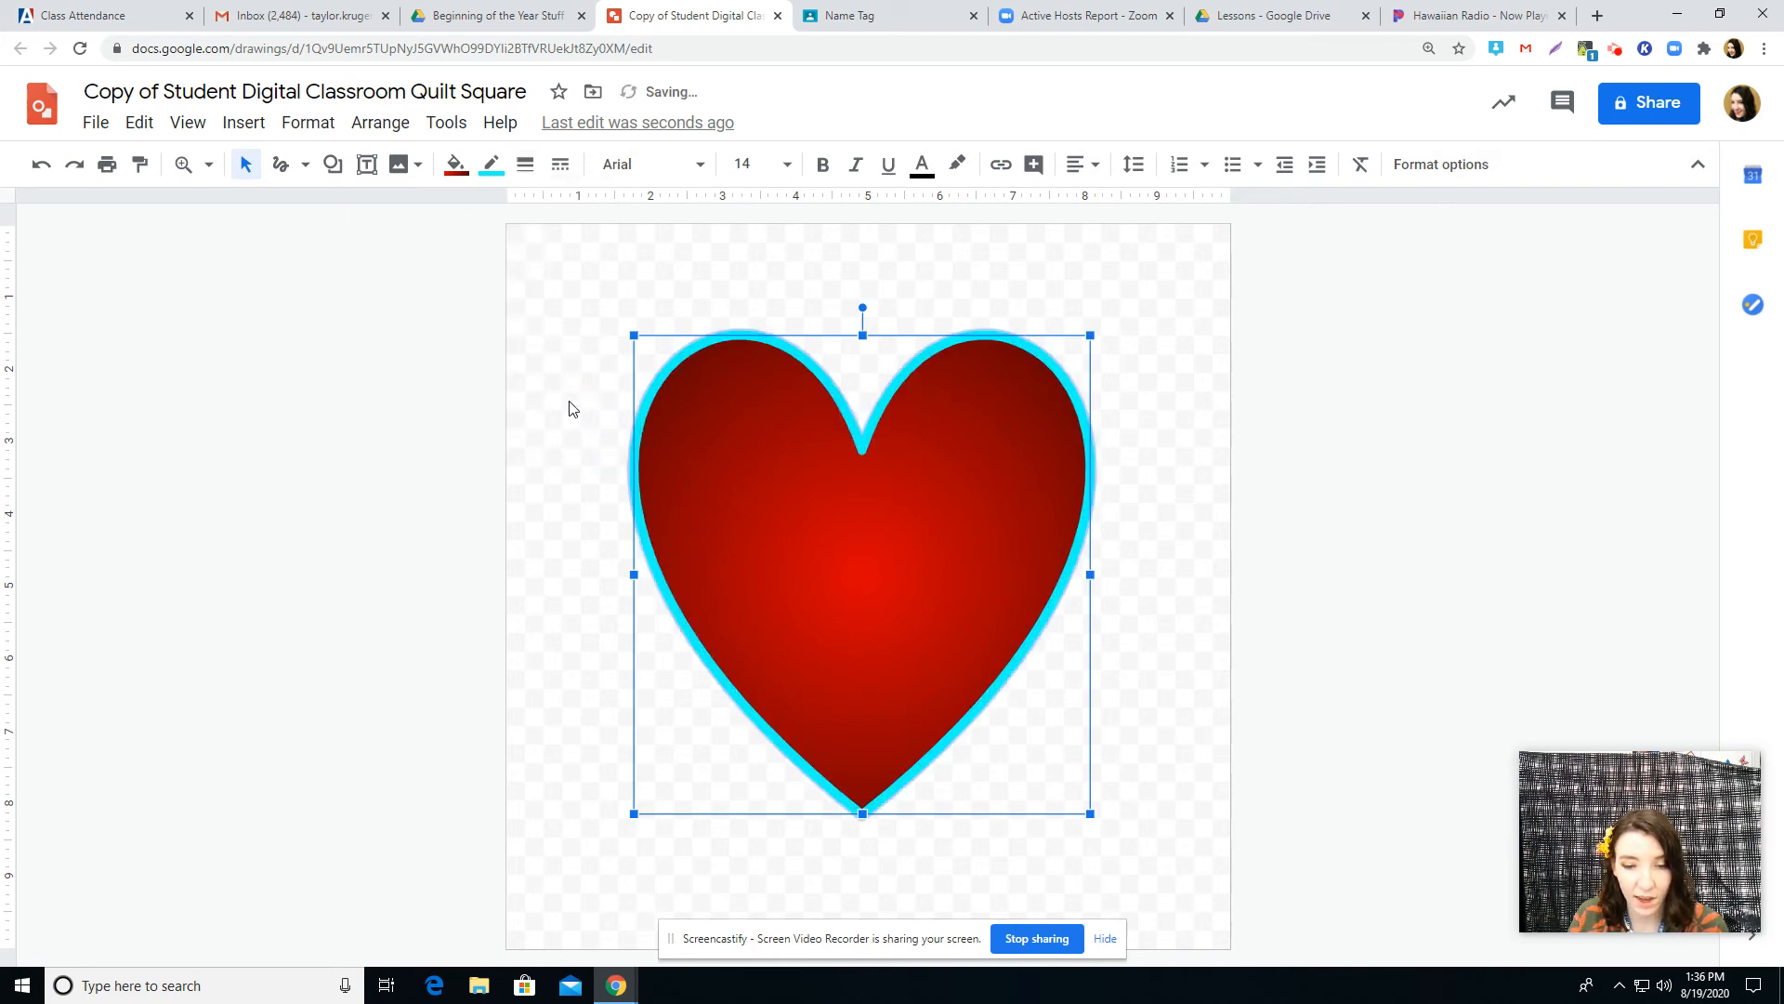
{"action": "left_click", "coordinate": [555, 392]}
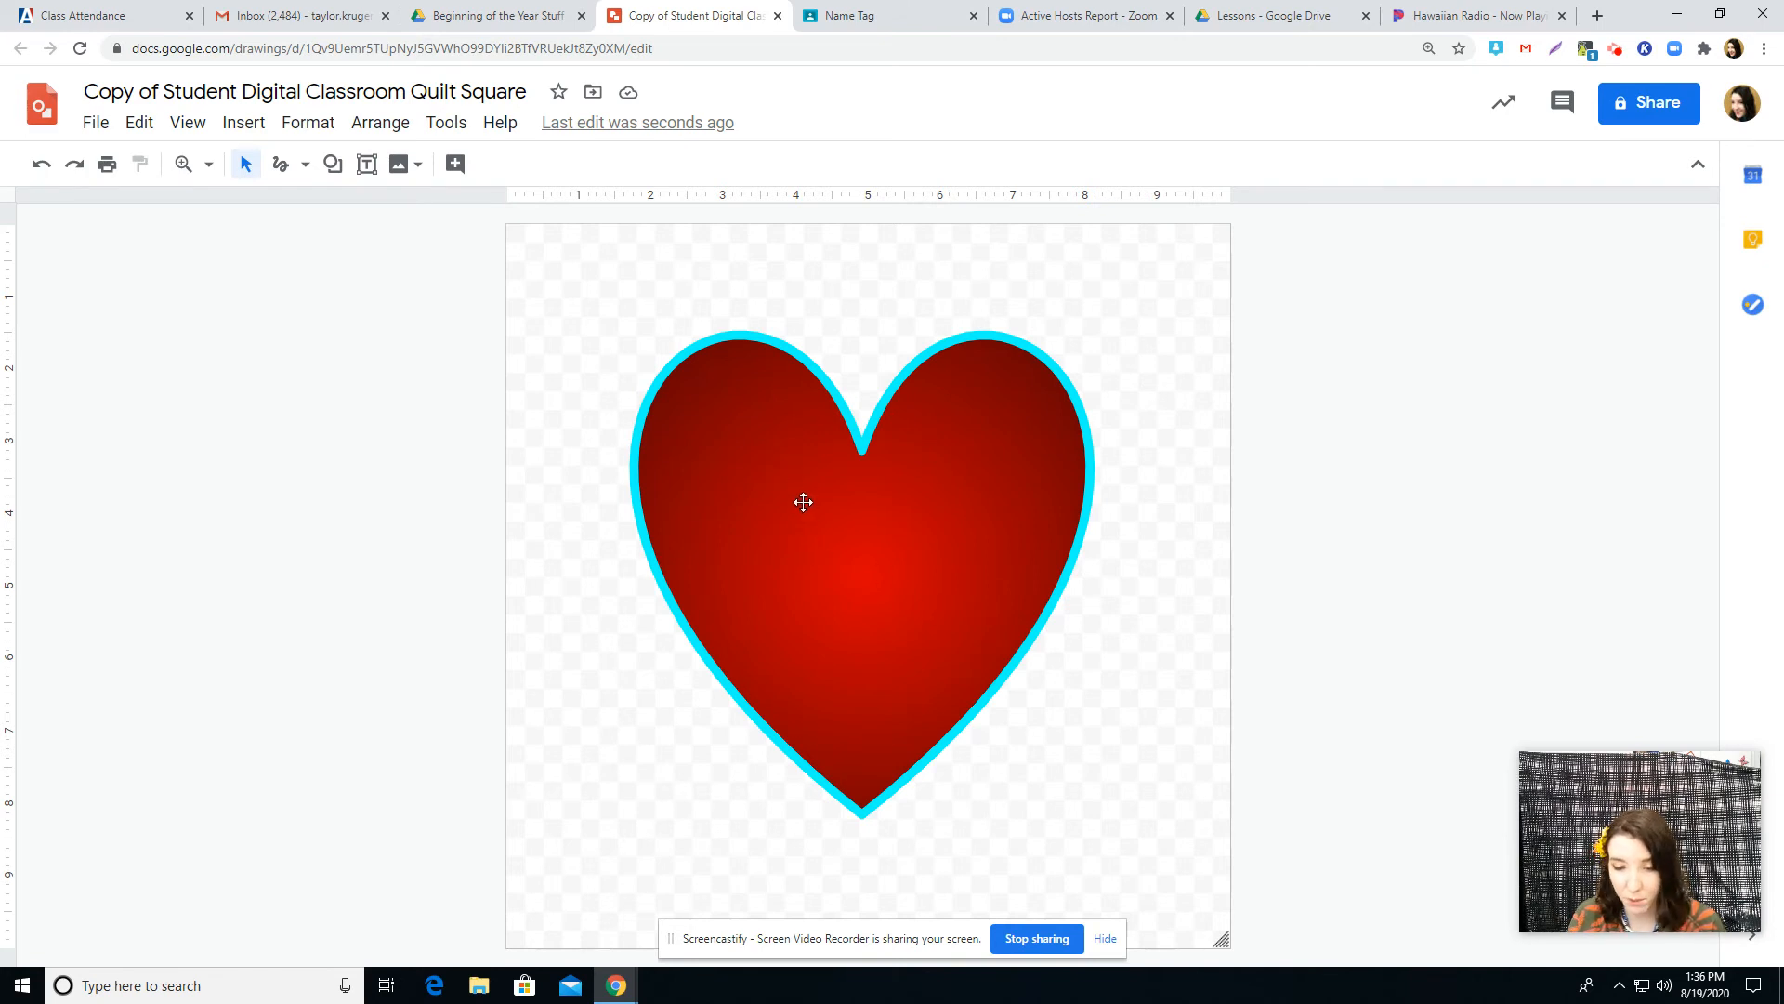
Delete the heart from the canvas.
{"action": "left_click", "coordinate": [802, 503]}
{"action": "key", "text": "Delete"}
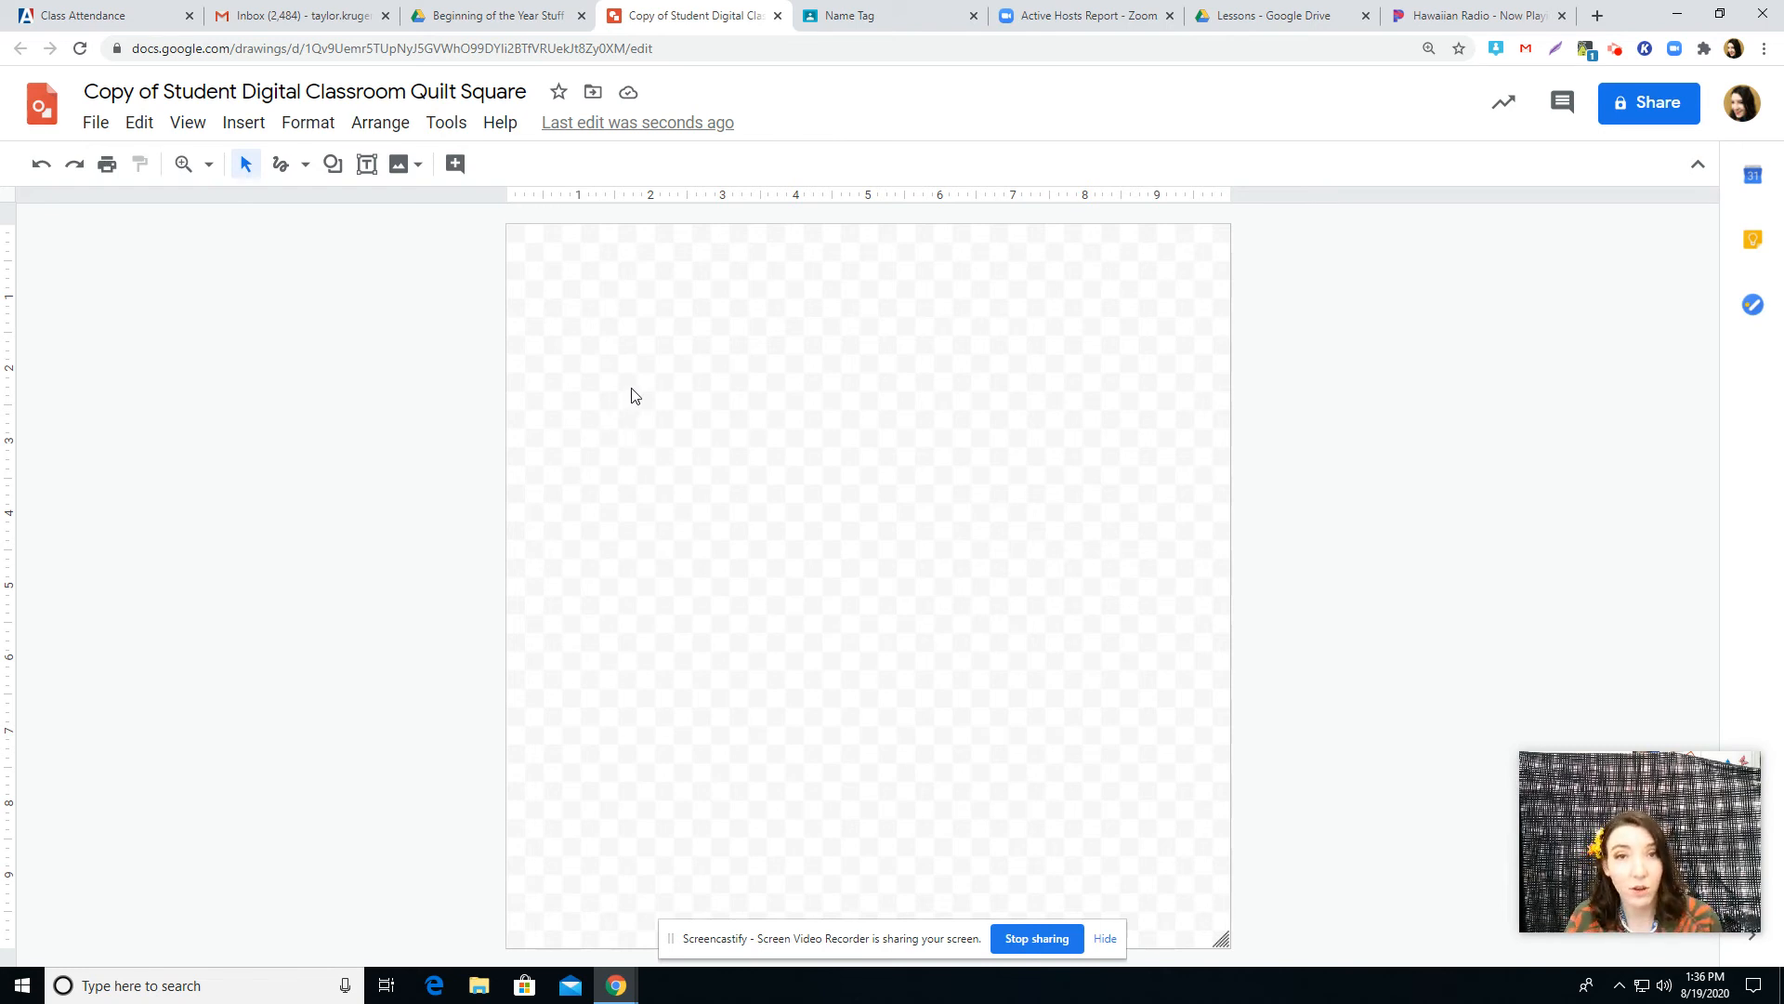
Set the canvas background to solid bright blue.
{"action": "right_click", "coordinate": [680, 412]}
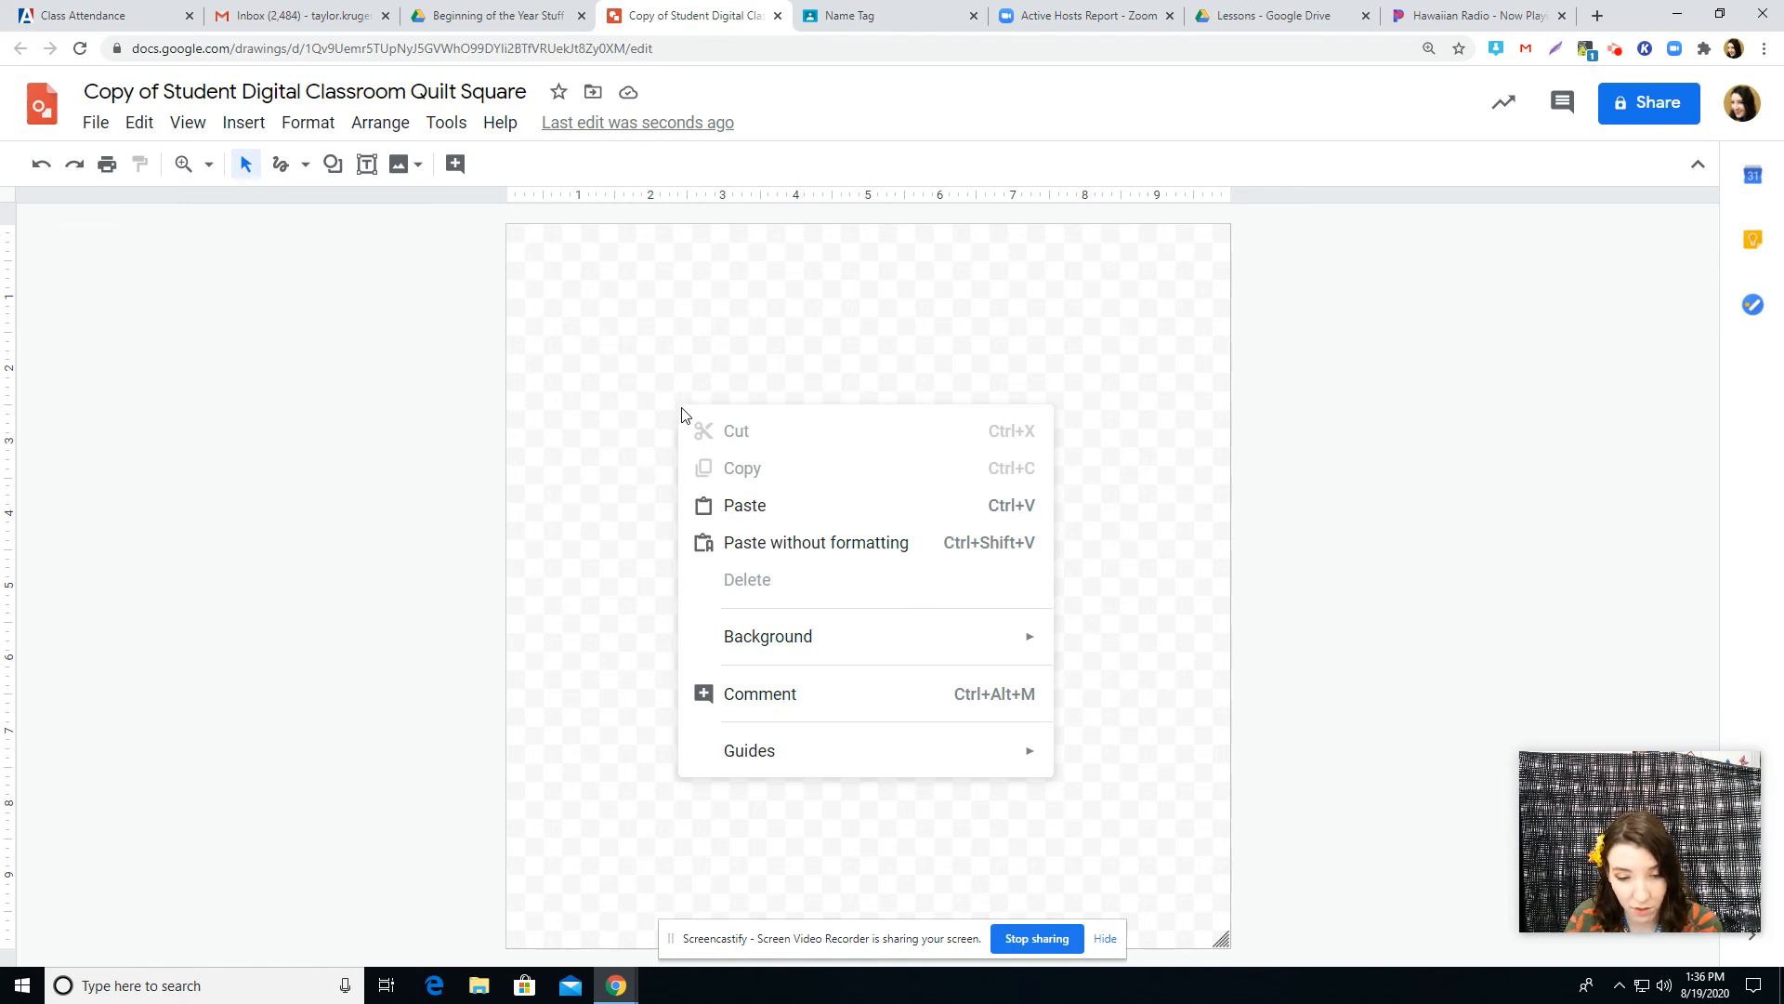
{"action": "right_click", "coordinate": [700, 333]}
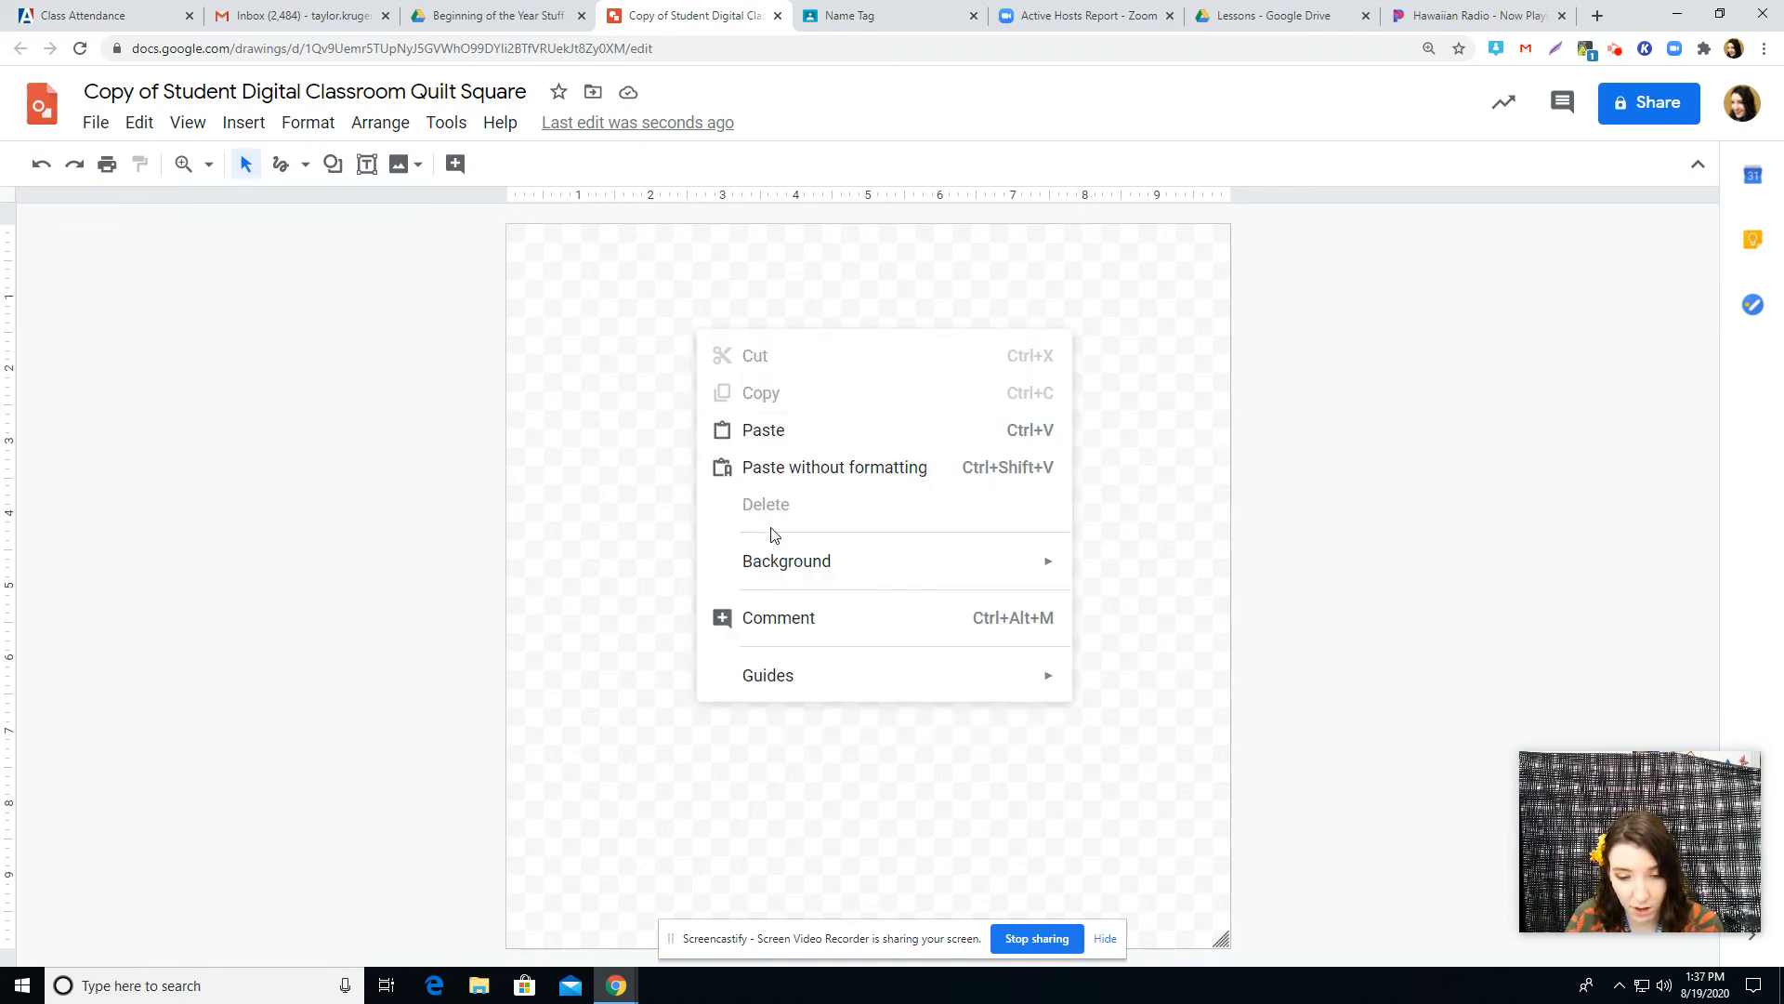
{"action": "mouse_move", "coordinate": [778, 570]}
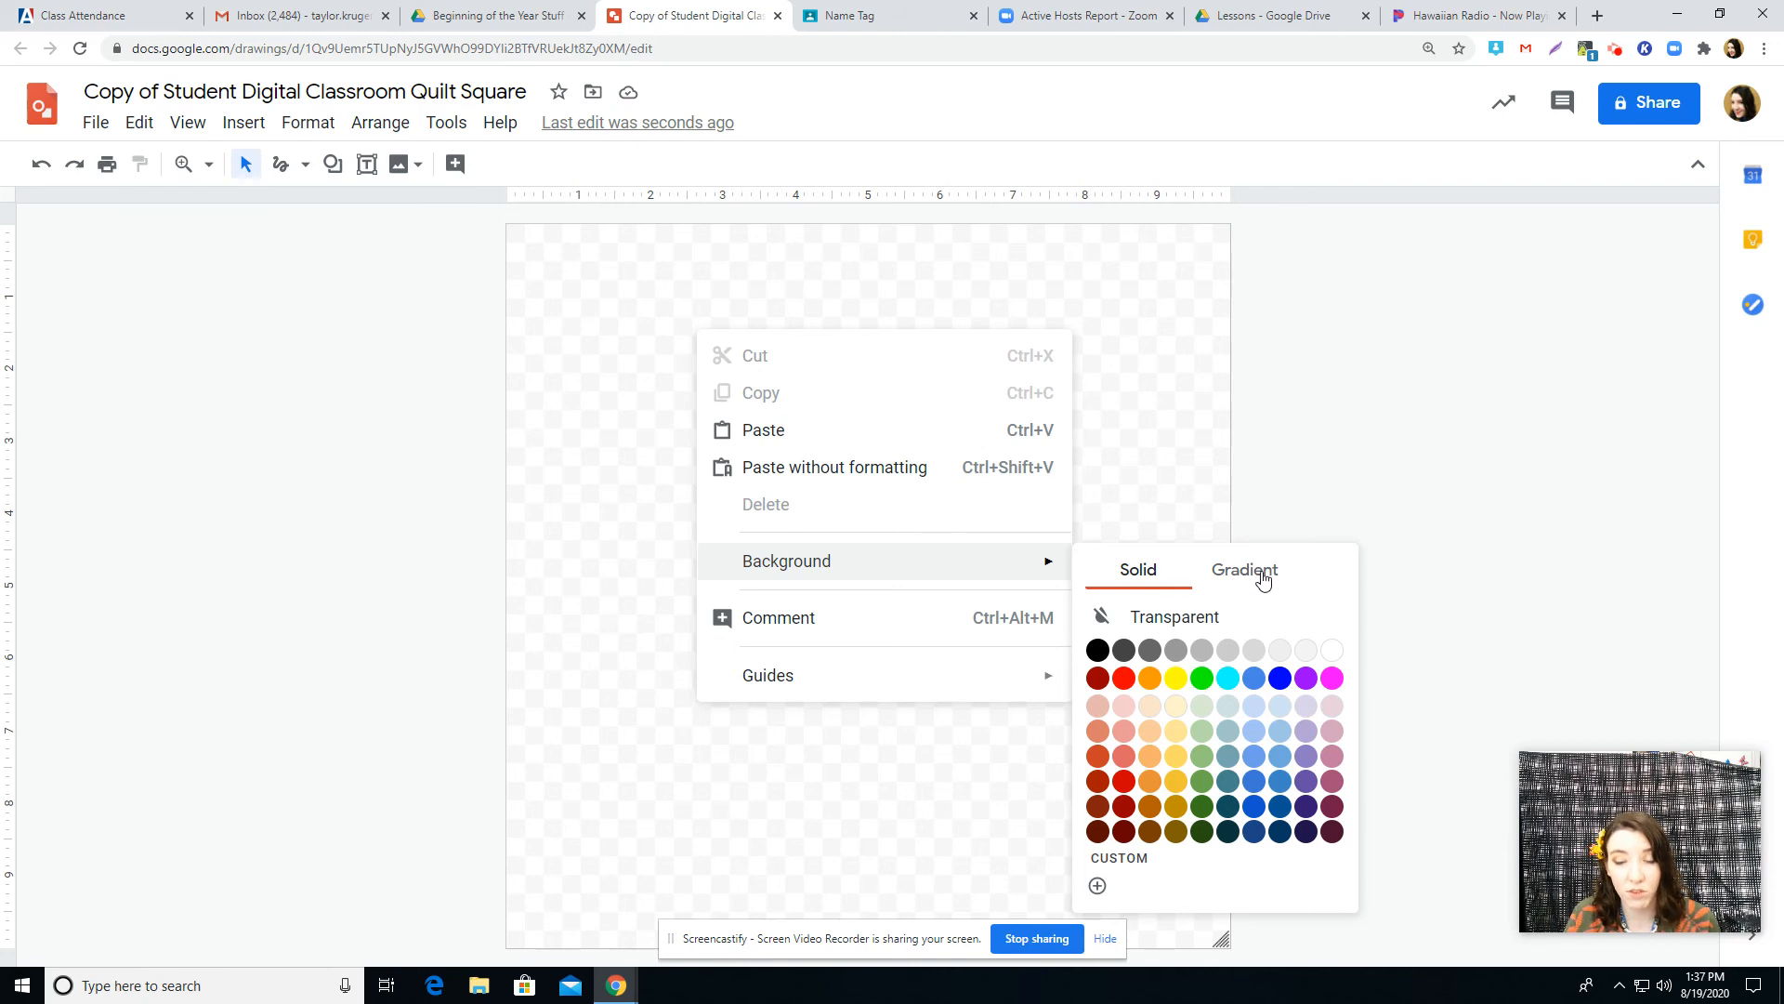
{"action": "left_click", "coordinate": [1282, 679]}
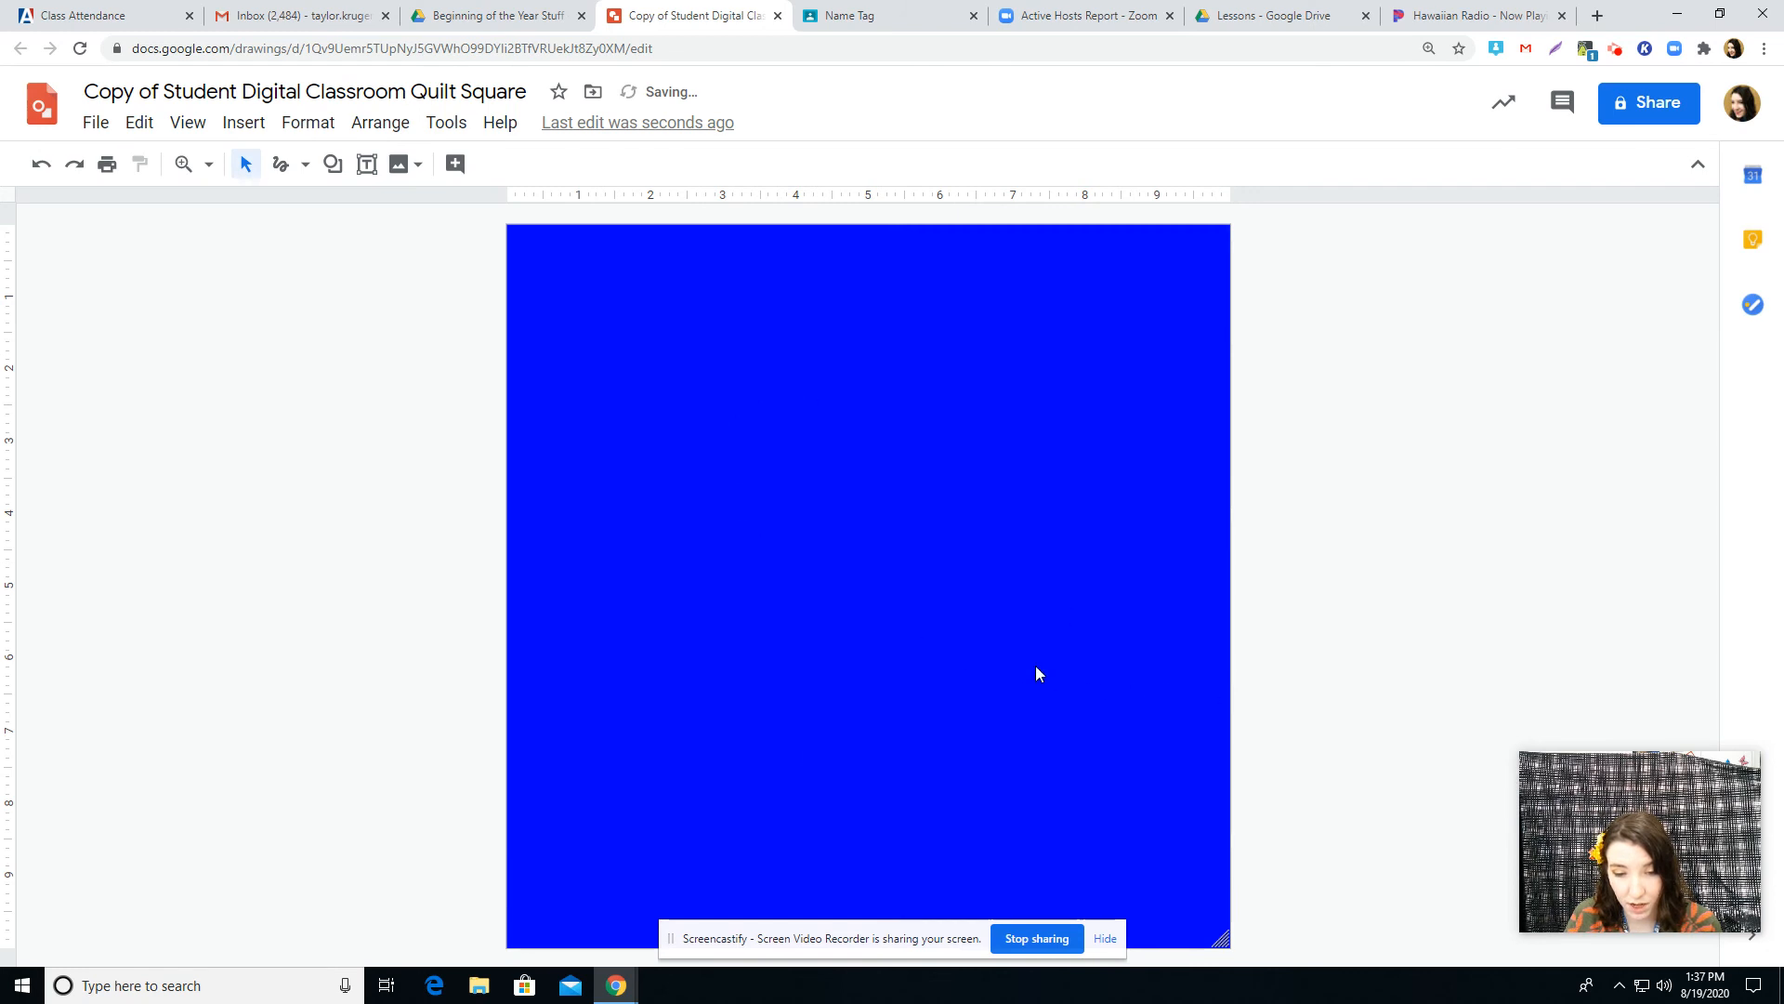
Change the canvas background to a dark gray radial gradient.
{"action": "right_click", "coordinate": [740, 528]}
{"action": "mouse_move", "coordinate": [817, 756]}
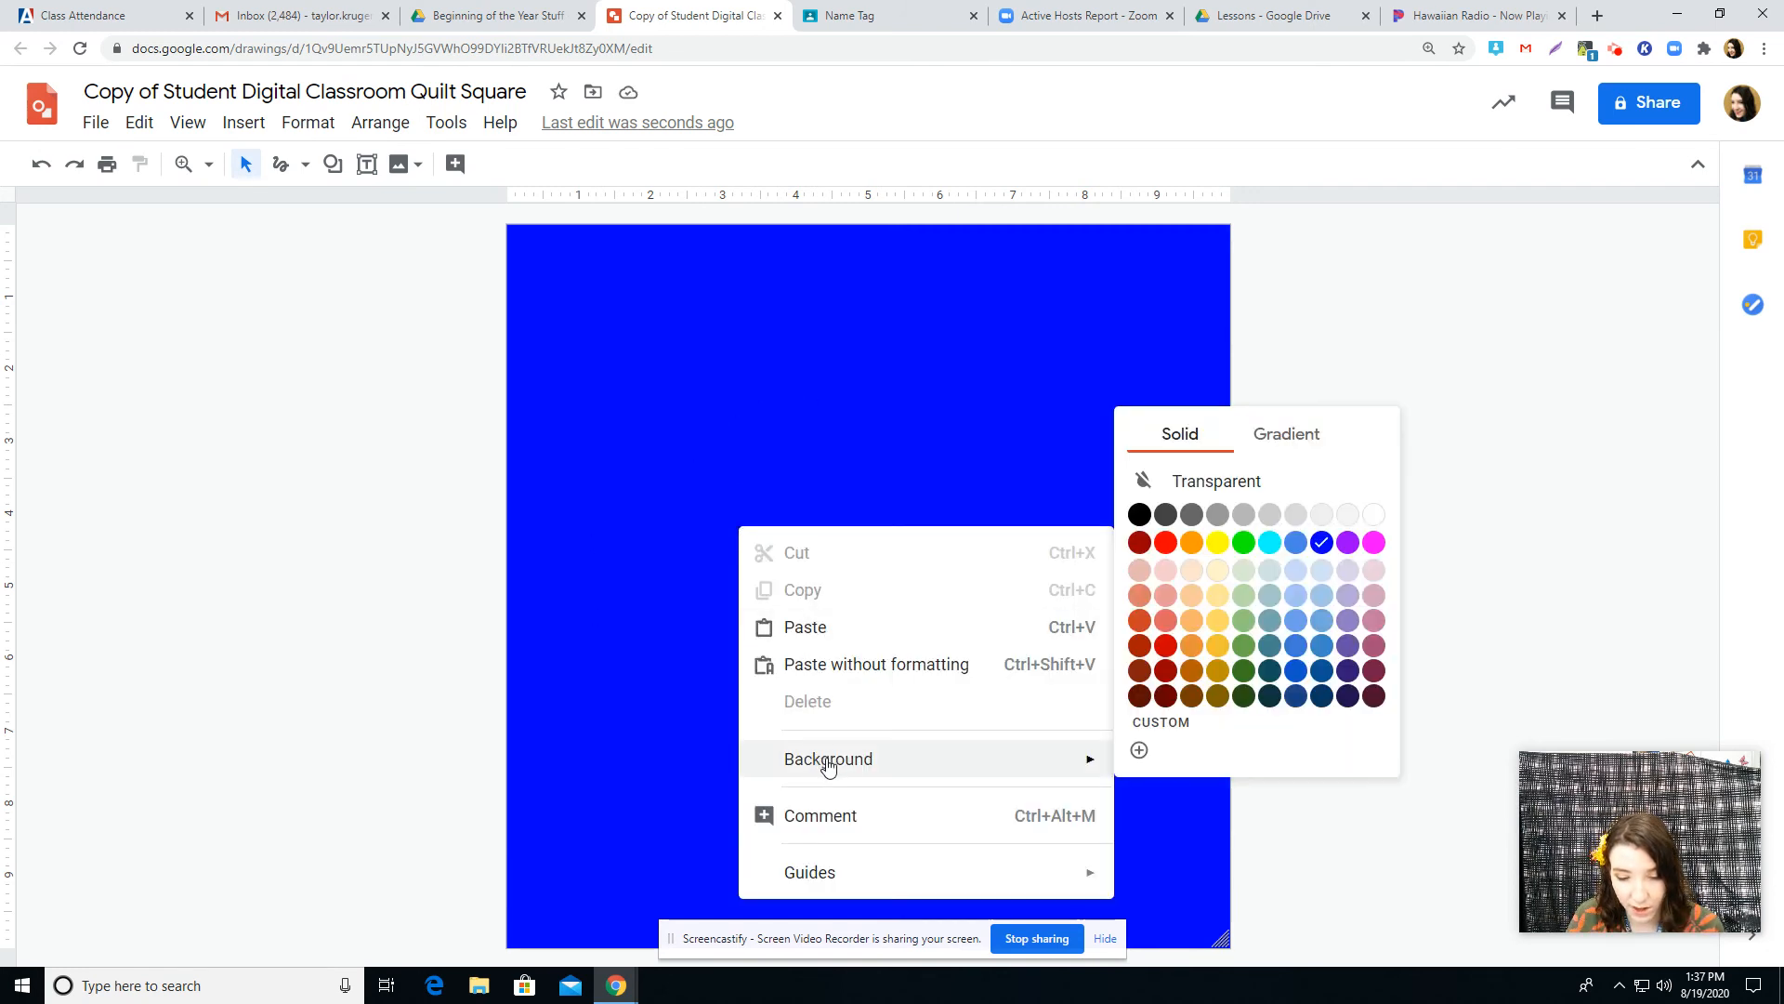
{"action": "left_click", "coordinate": [1291, 447]}
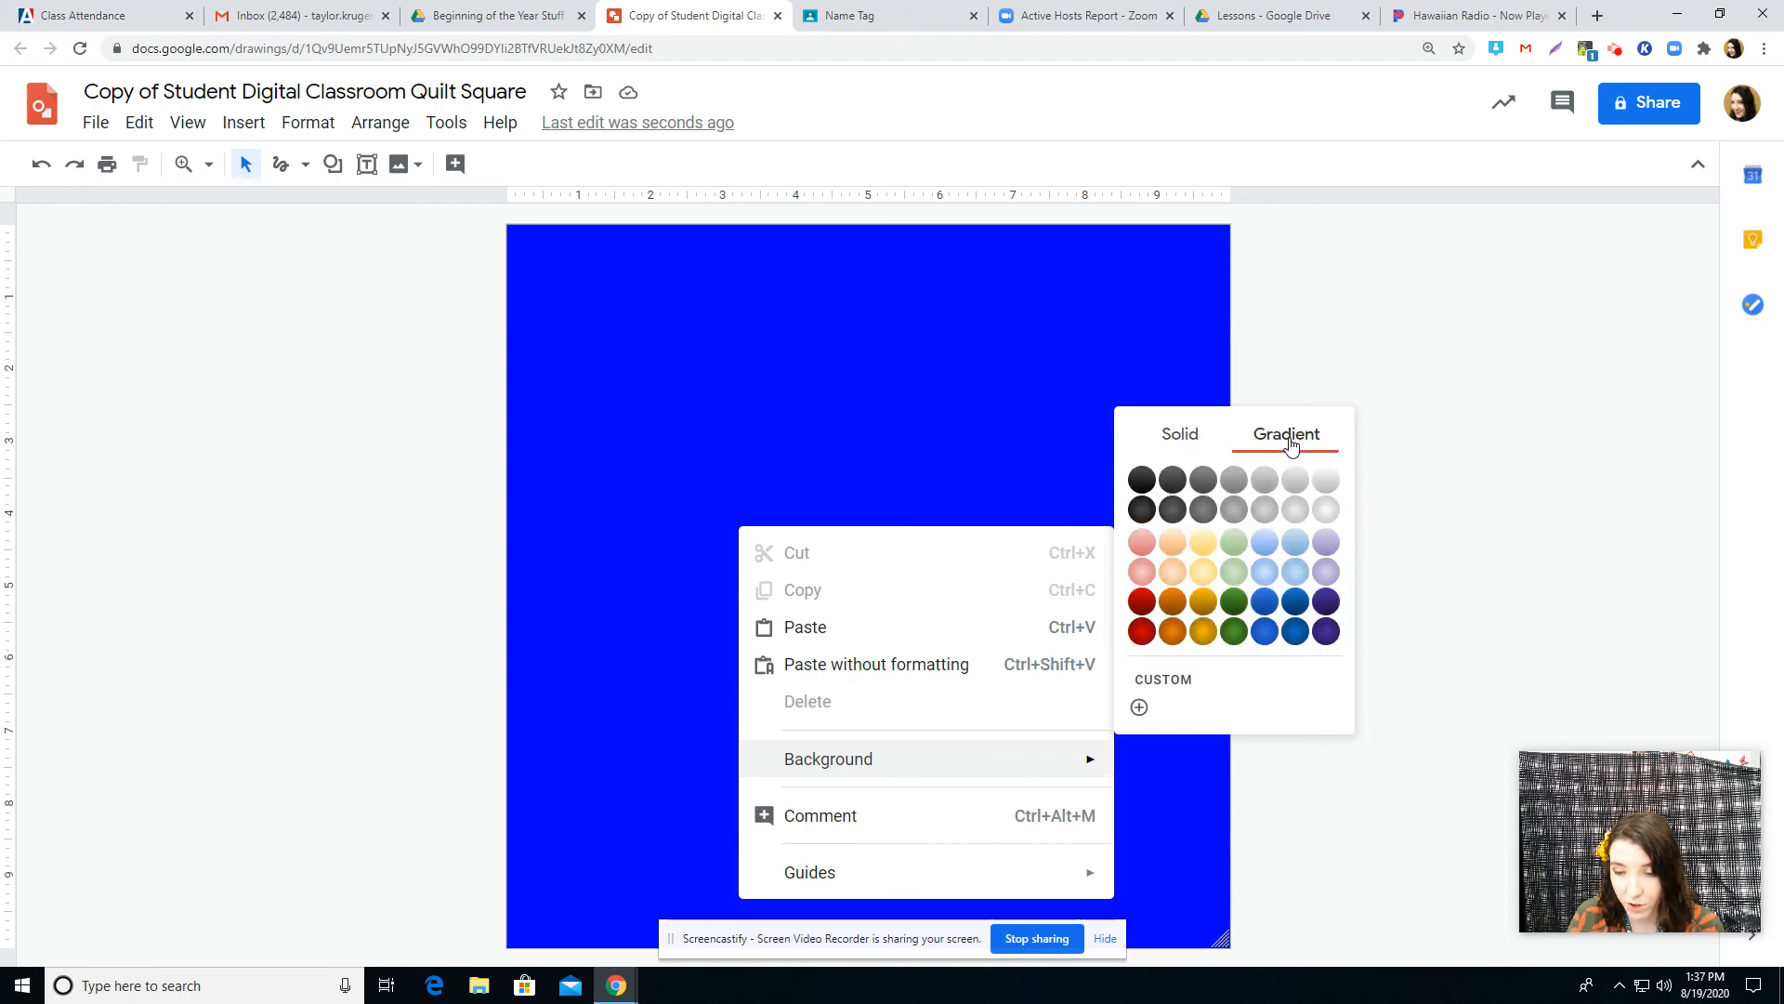
{"action": "left_click", "coordinate": [1202, 509]}
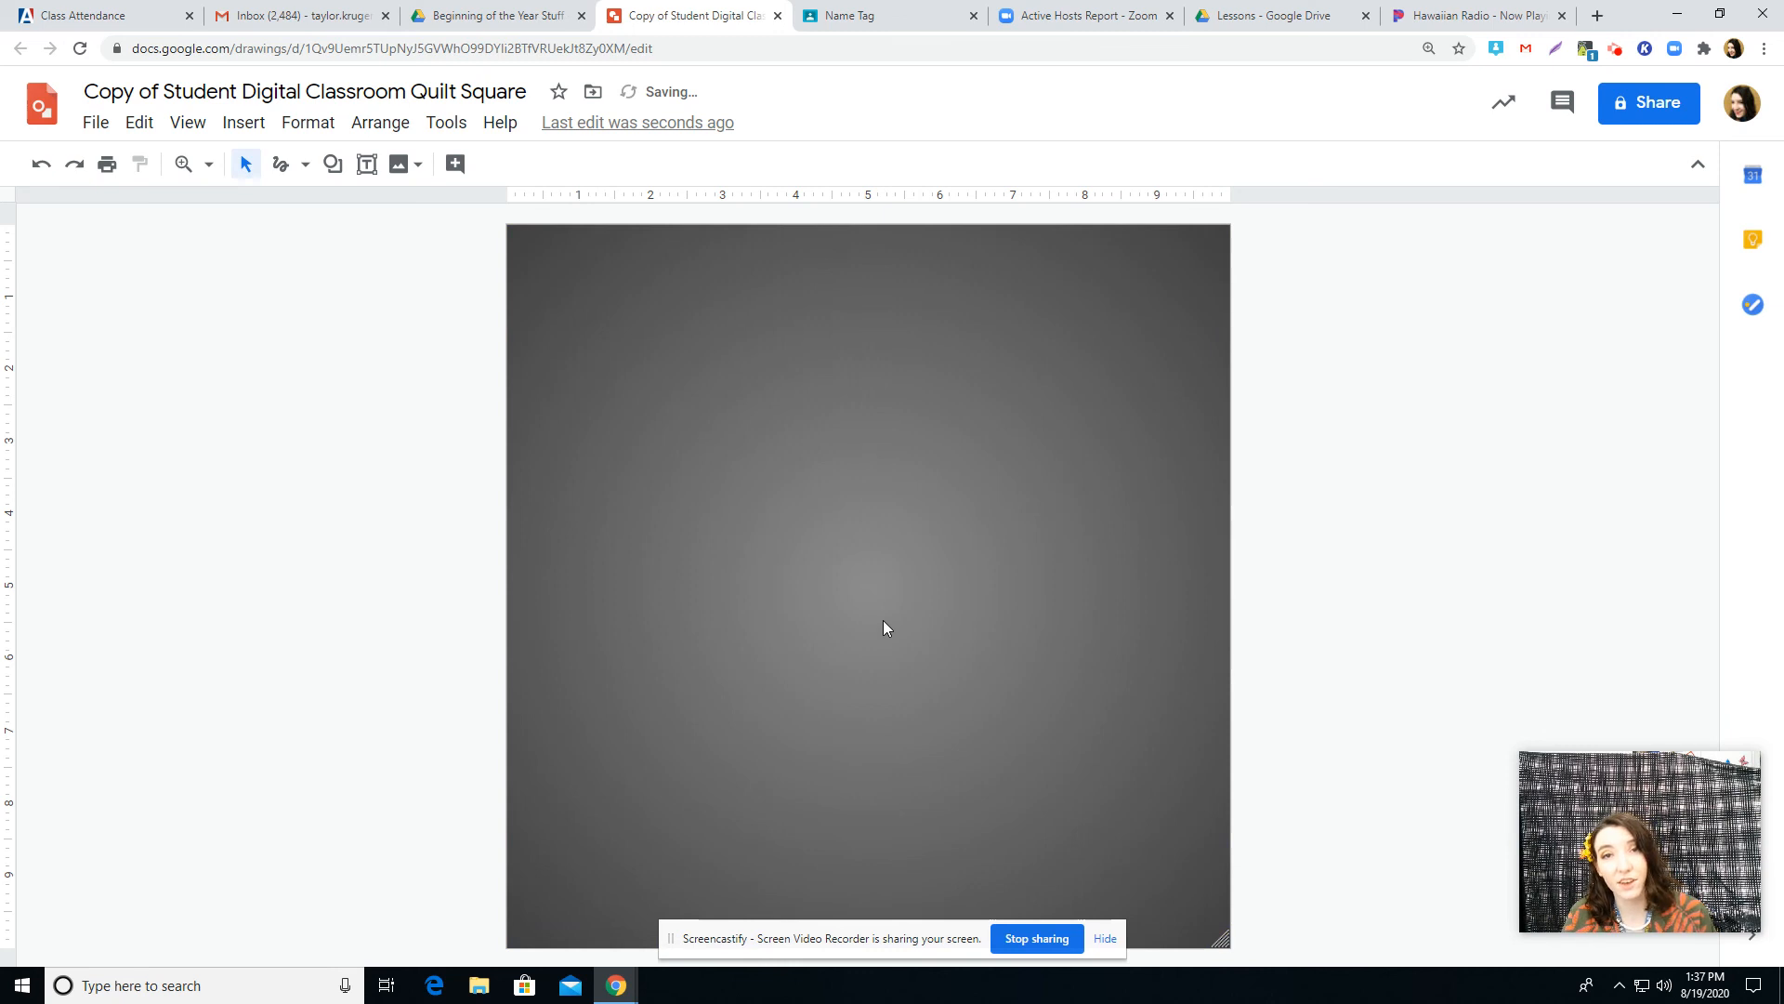
Set the canvas background to a custom solid yellow, hex #fce927ff.
{"action": "right_click", "coordinate": [788, 423]}
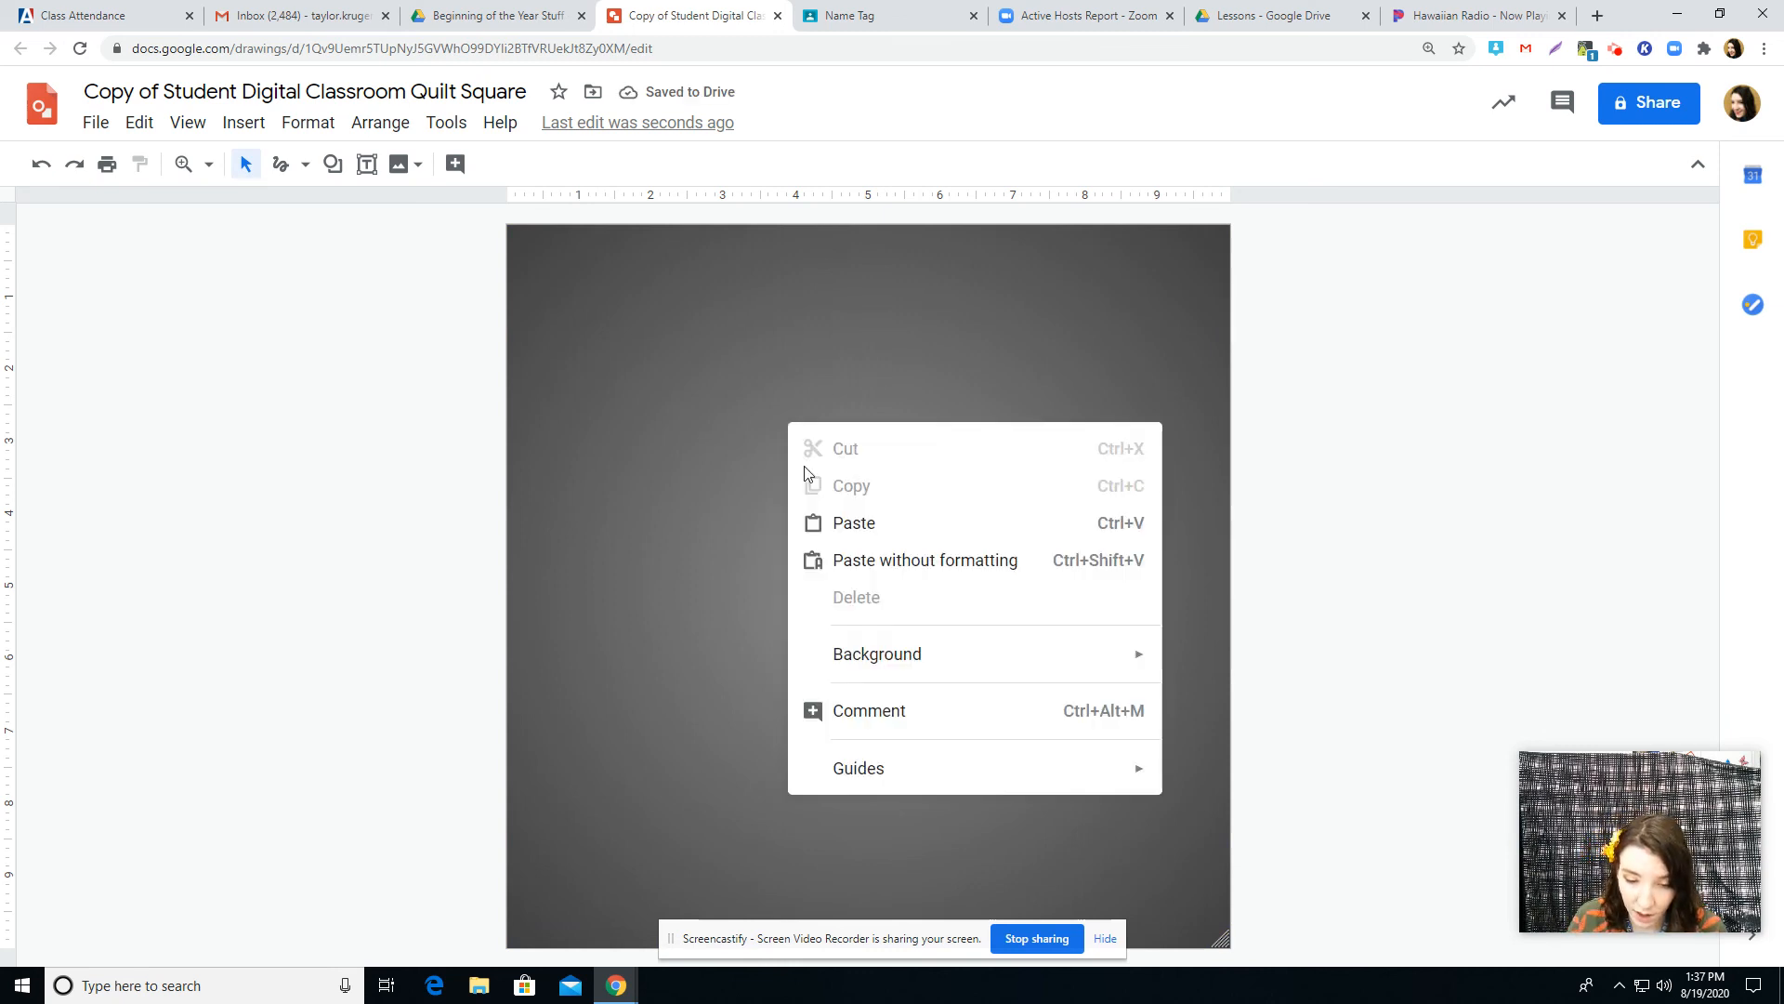
{"action": "mouse_move", "coordinate": [955, 673]}
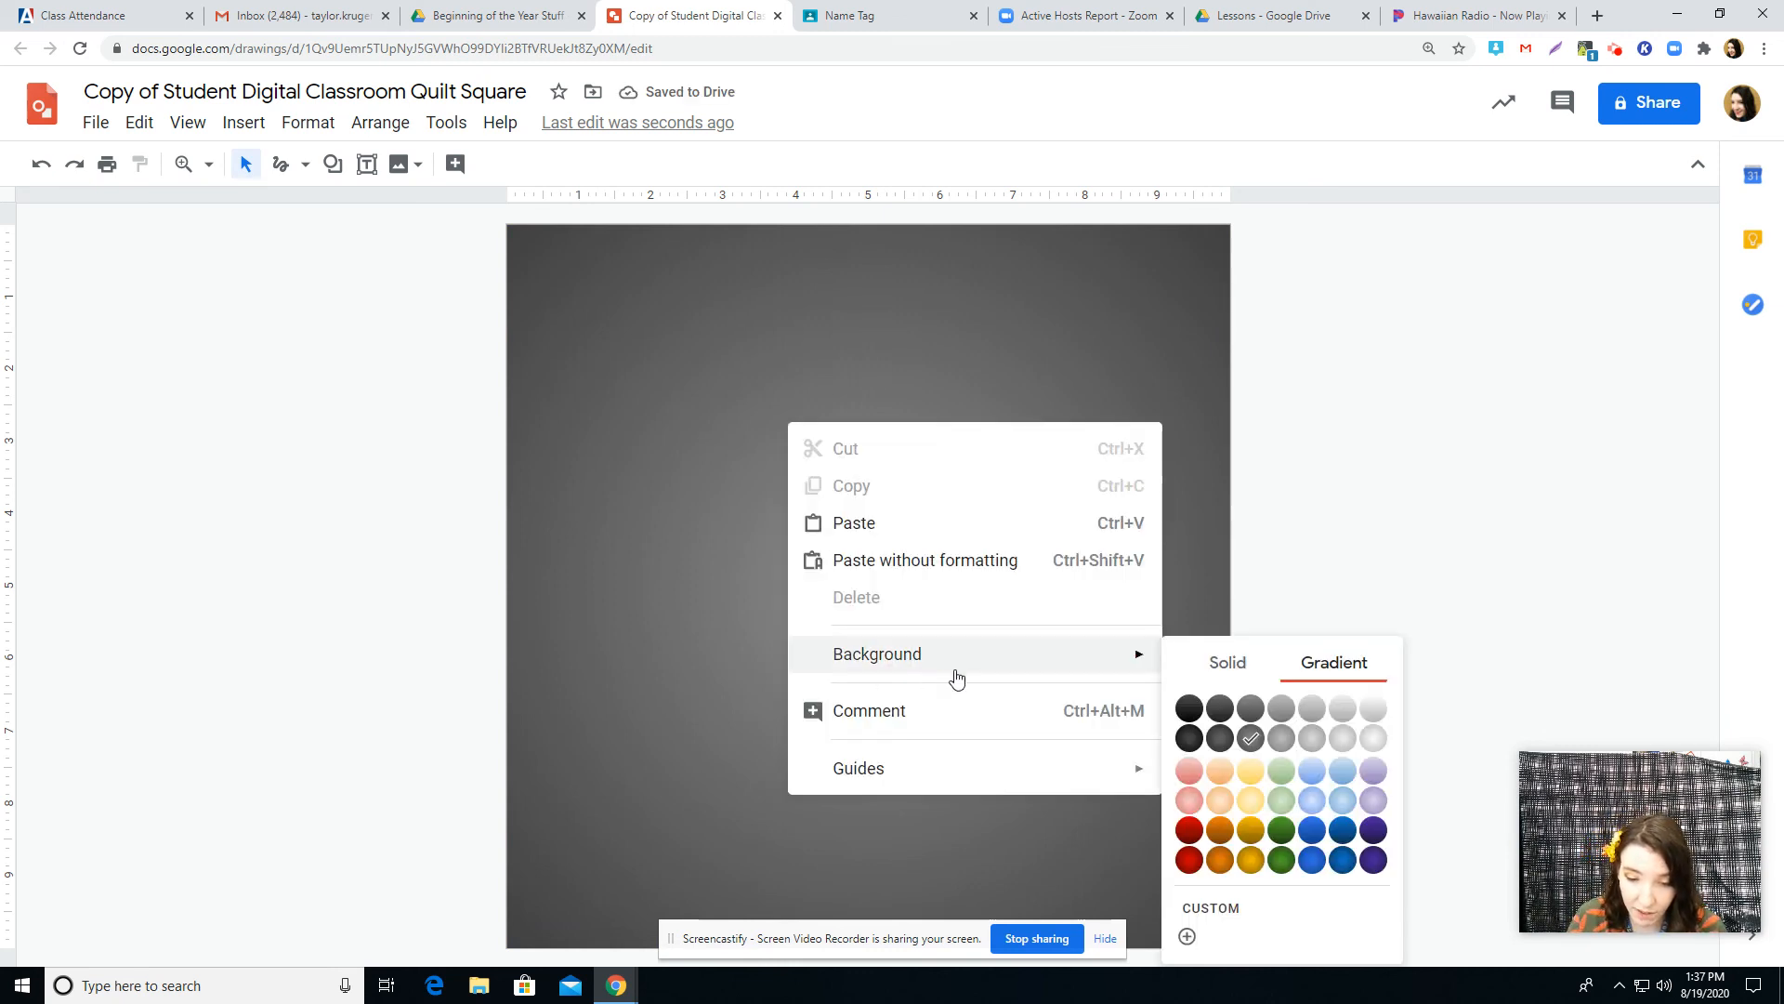
{"action": "left_click", "coordinate": [1220, 665]}
{"action": "right_click", "coordinate": [718, 321]}
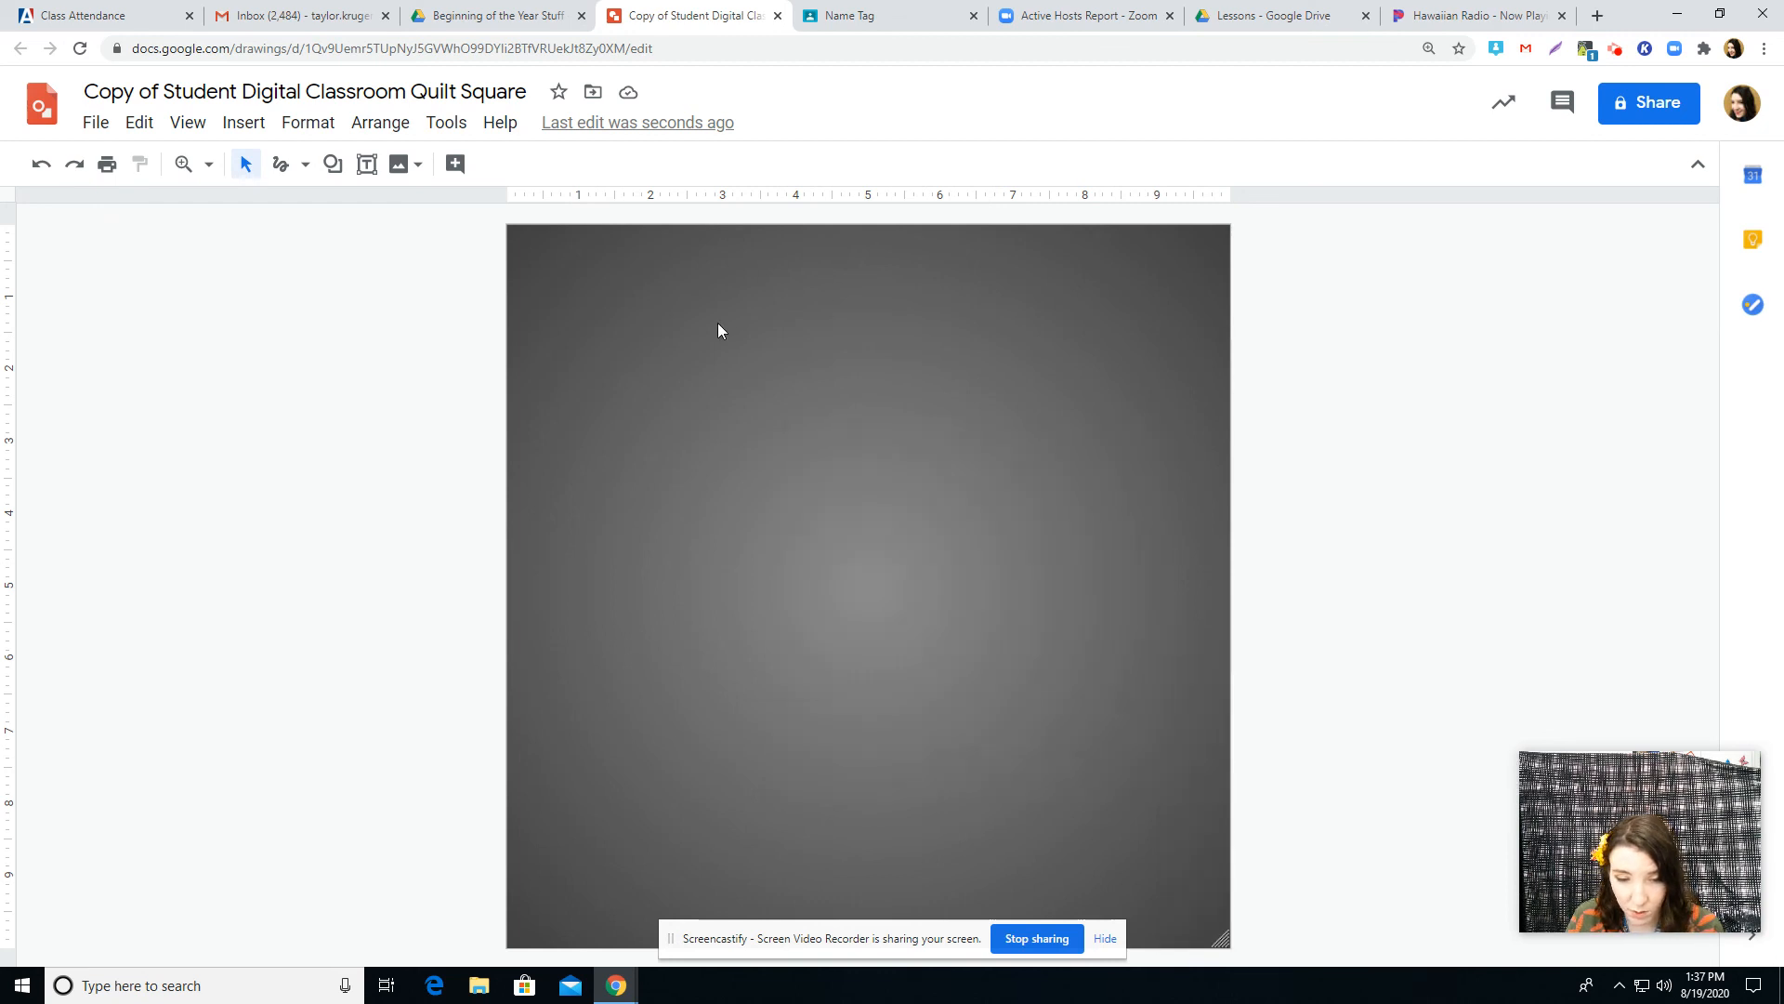
{"action": "mouse_move", "coordinate": [904, 571]}
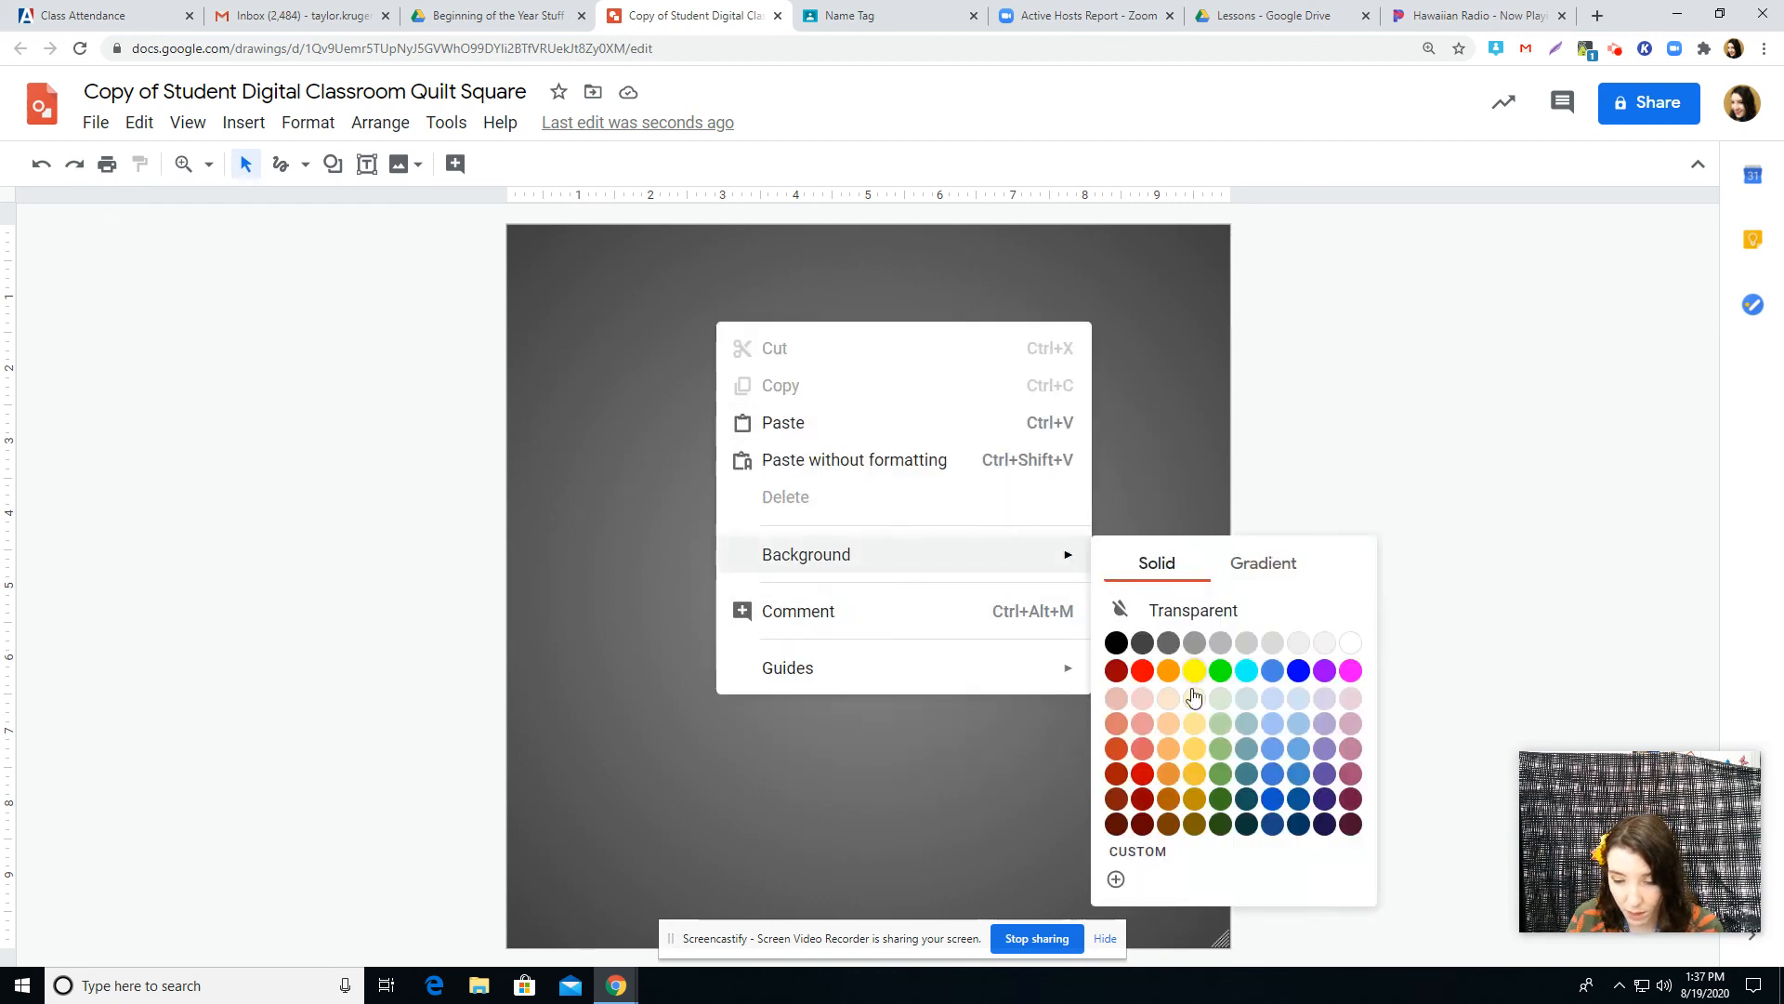
{"action": "left_click", "coordinate": [1116, 880]}
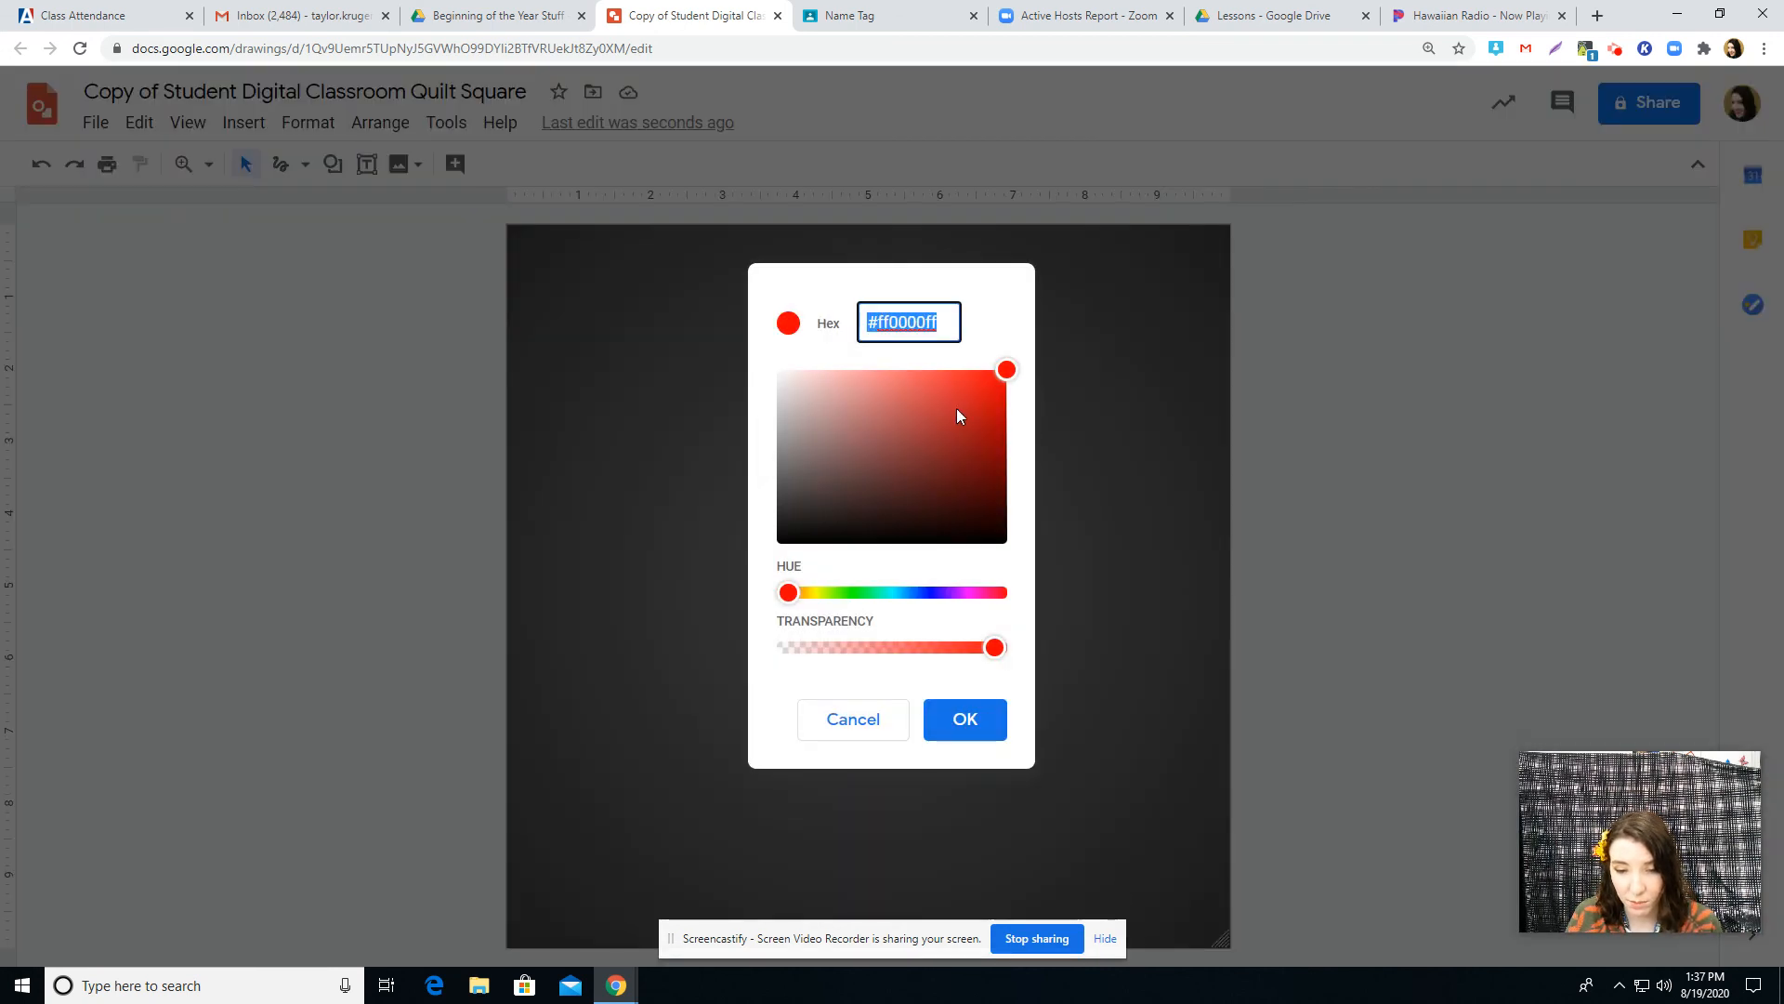
{"action": "left_click", "coordinate": [921, 387]}
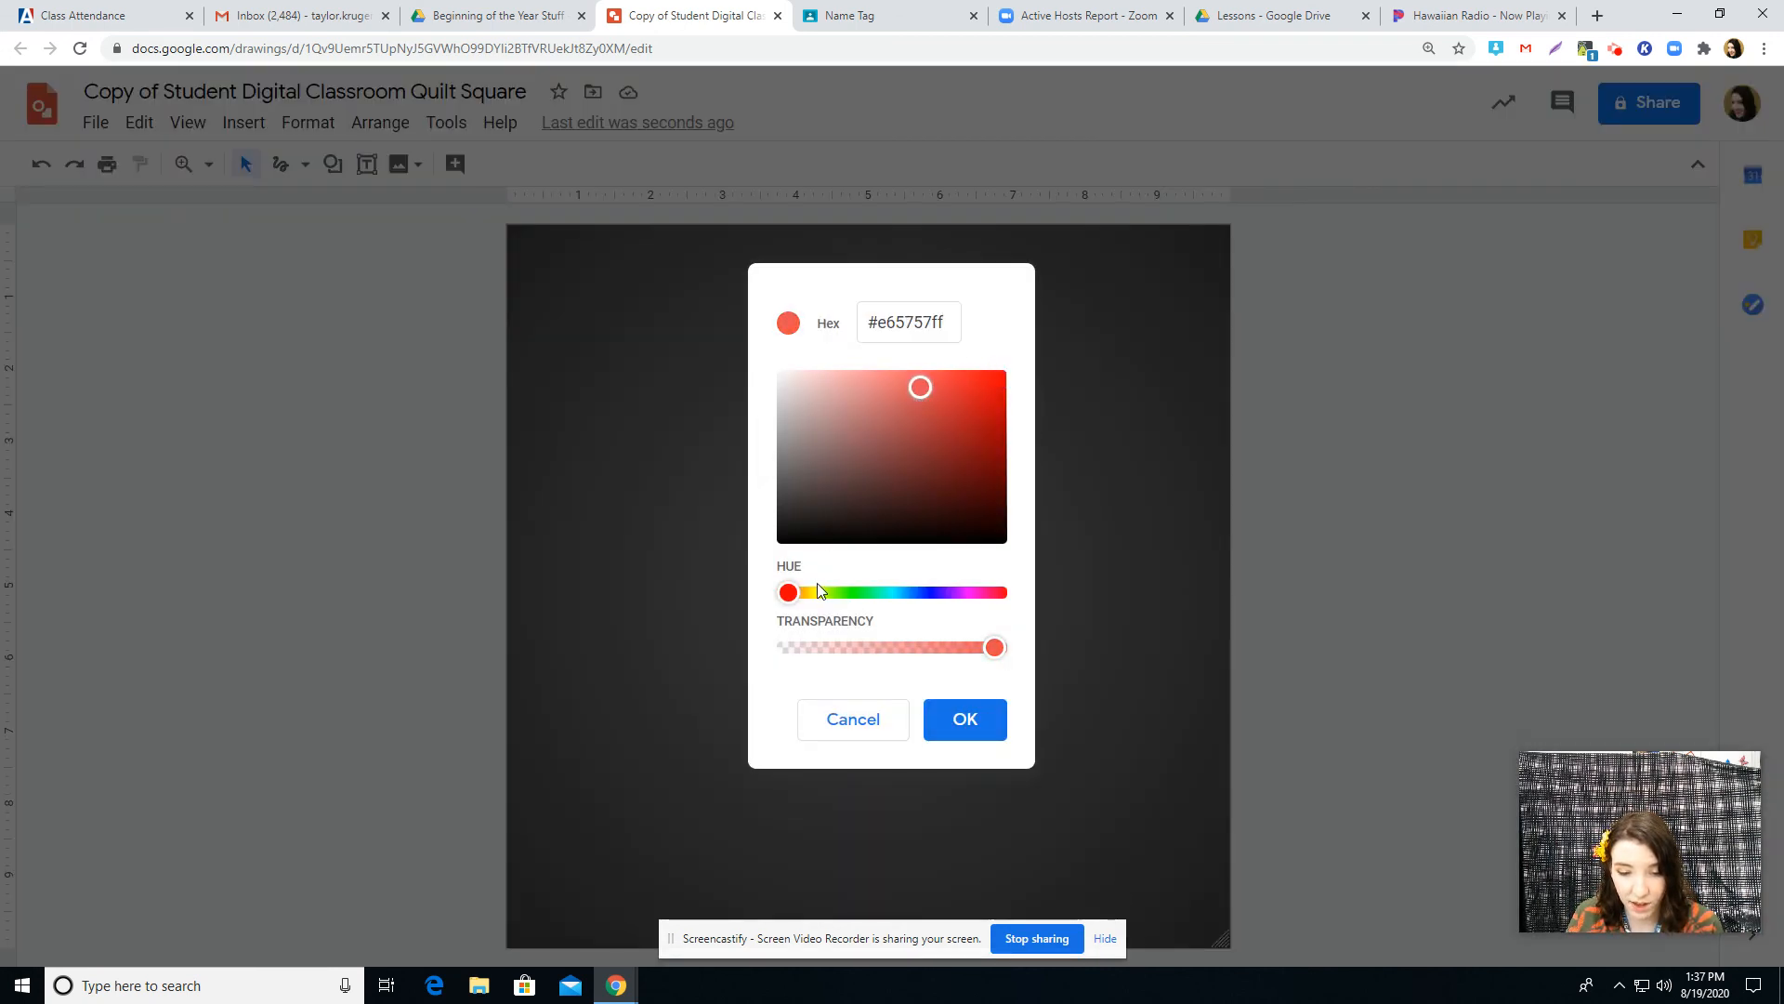
{"action": "left_click", "coordinate": [794, 593]}
{"action": "left_click_drag", "start_coordinate": [796, 595], "coordinate": [822, 595]}
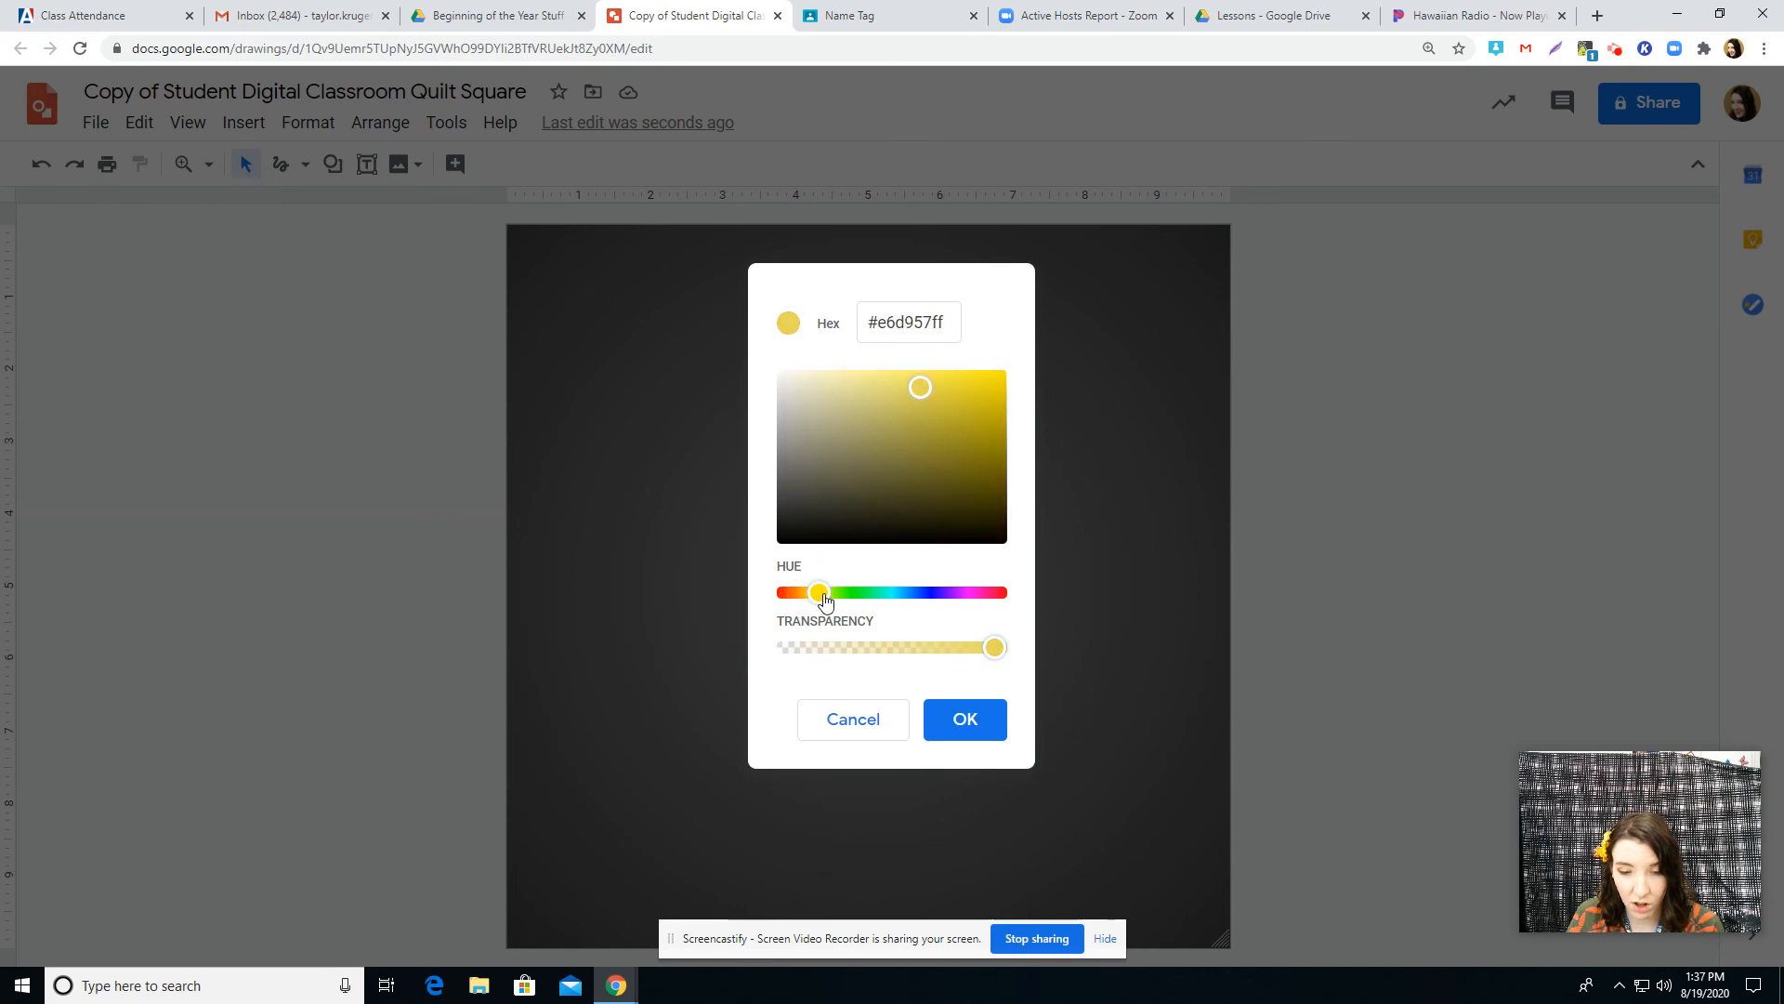
{"action": "left_click_drag", "start_coordinate": [961, 395], "coordinate": [972, 367]}
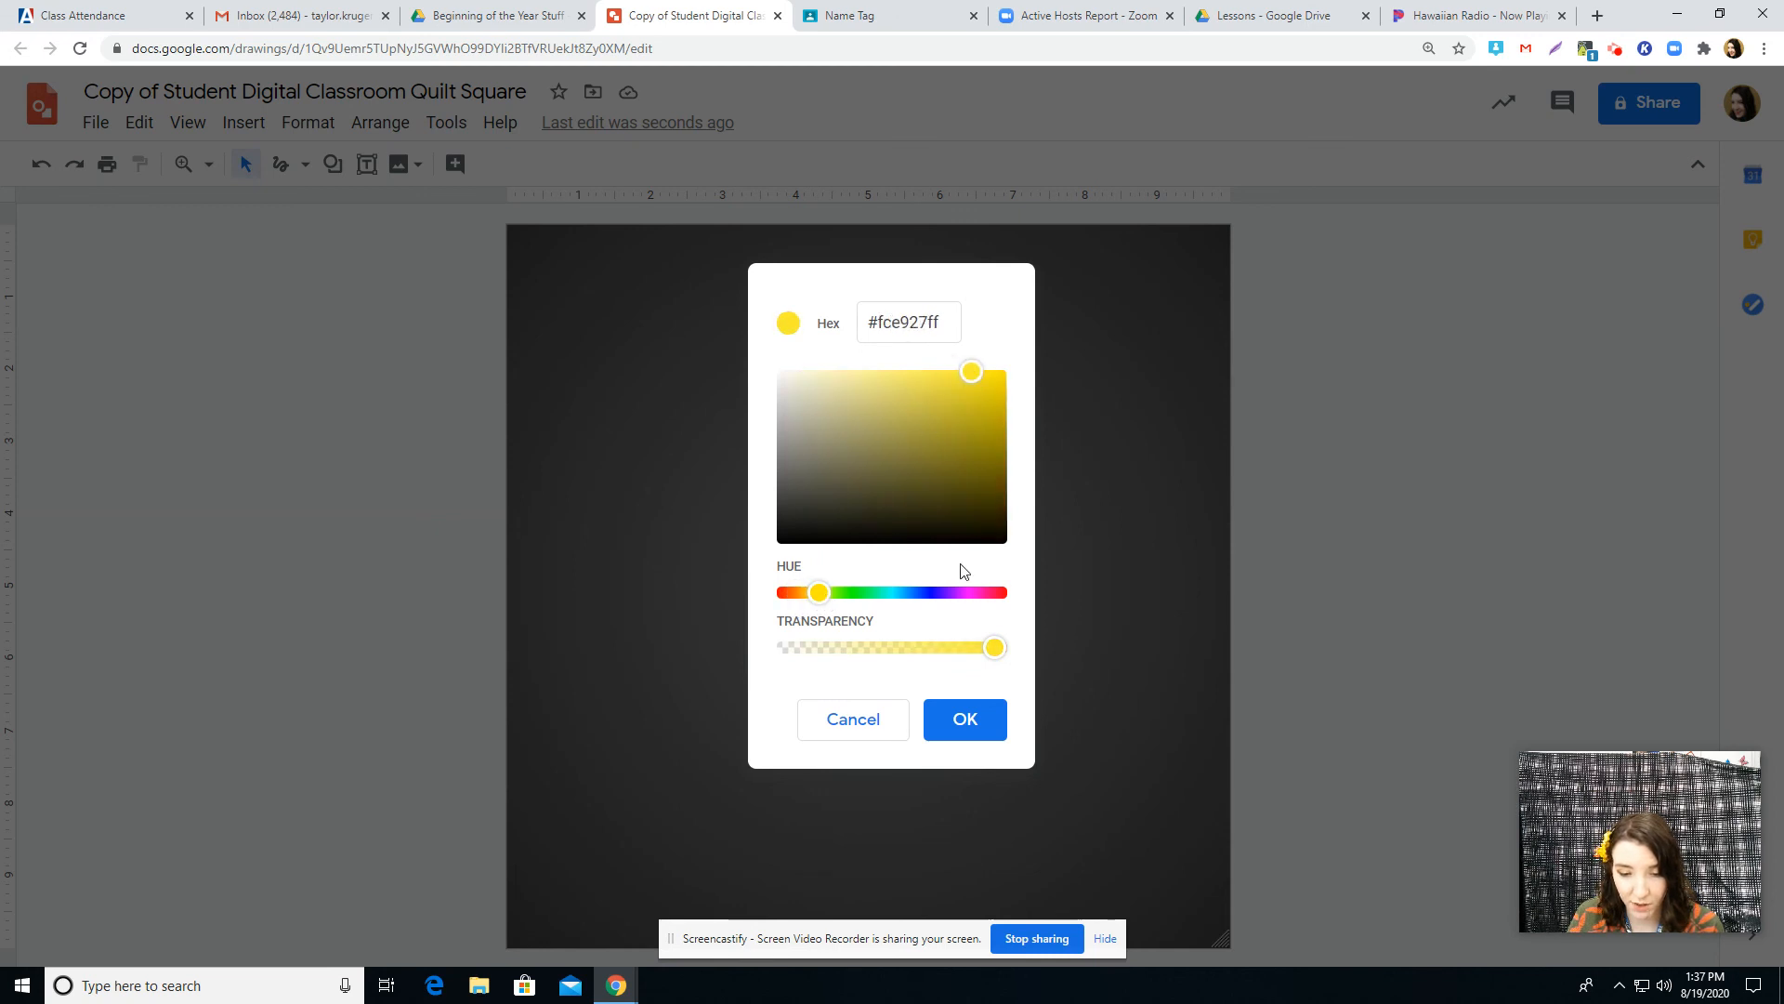
{"action": "left_click", "coordinate": [985, 706]}
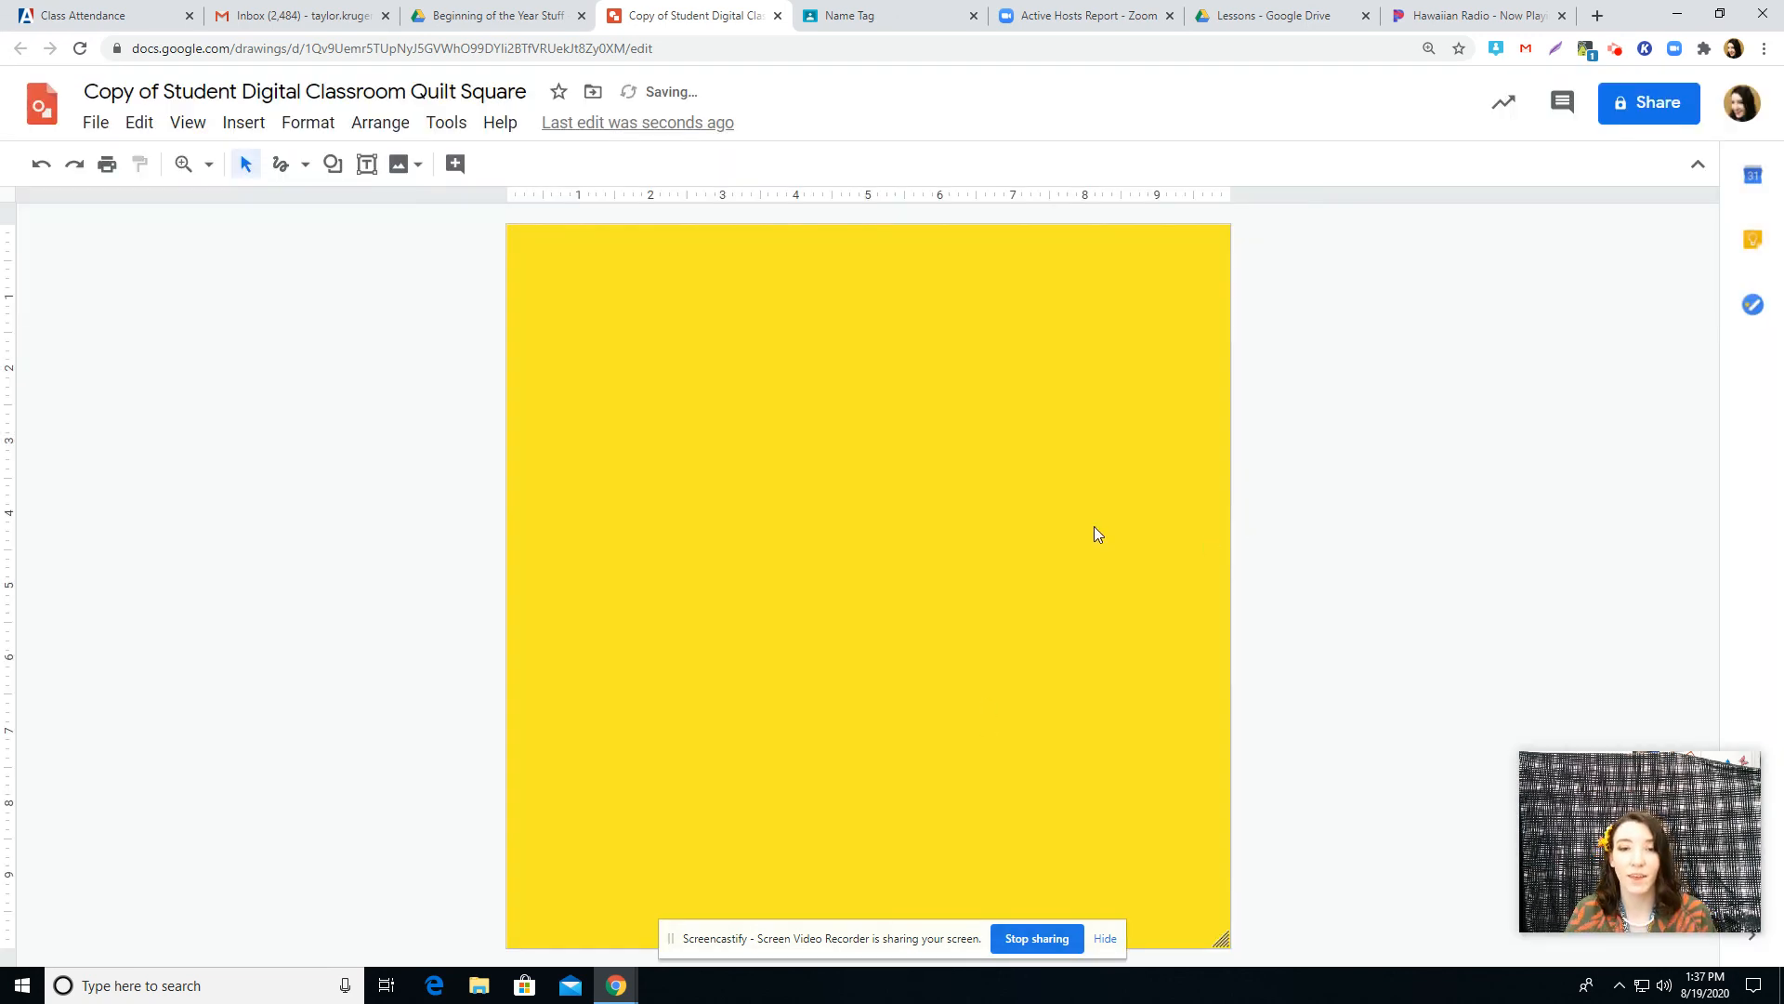